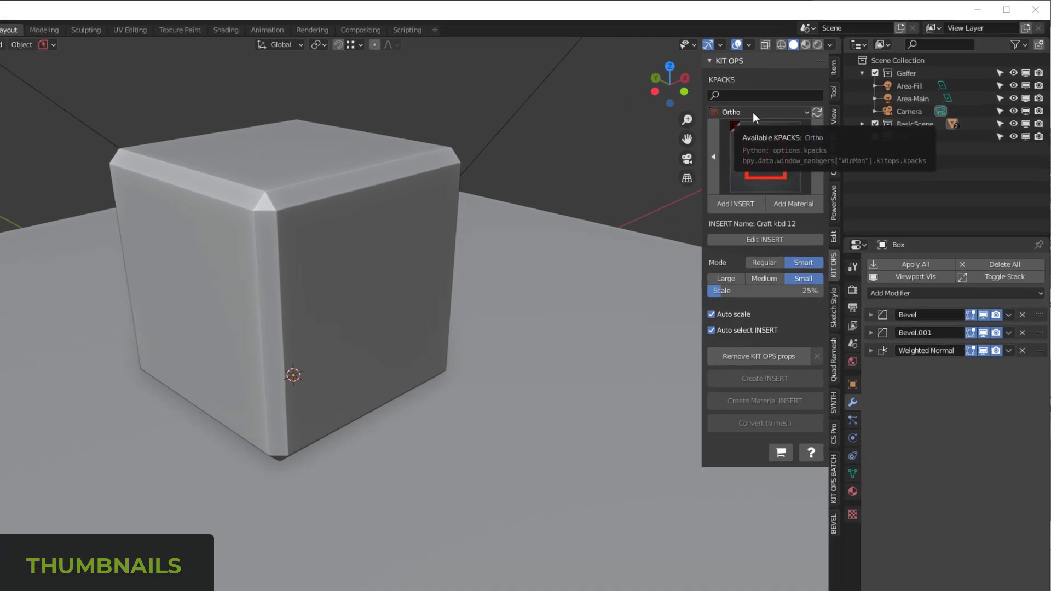
Step: Look over the KPACK list in KIT OPS and view the Ortho KPACK's INSERT thumbnails
click(798, 98)
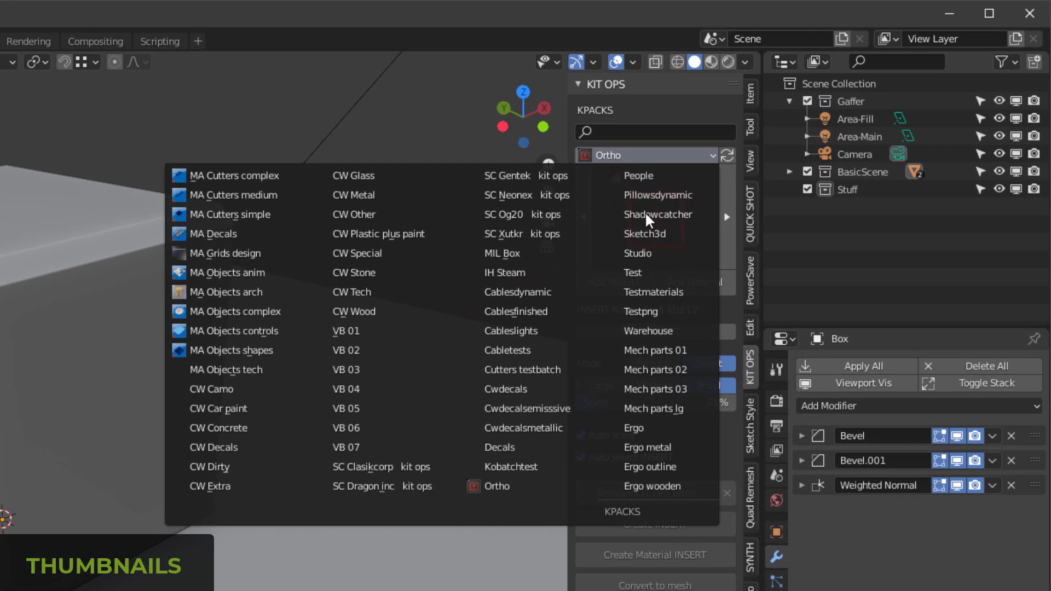
click(706, 301)
click(655, 253)
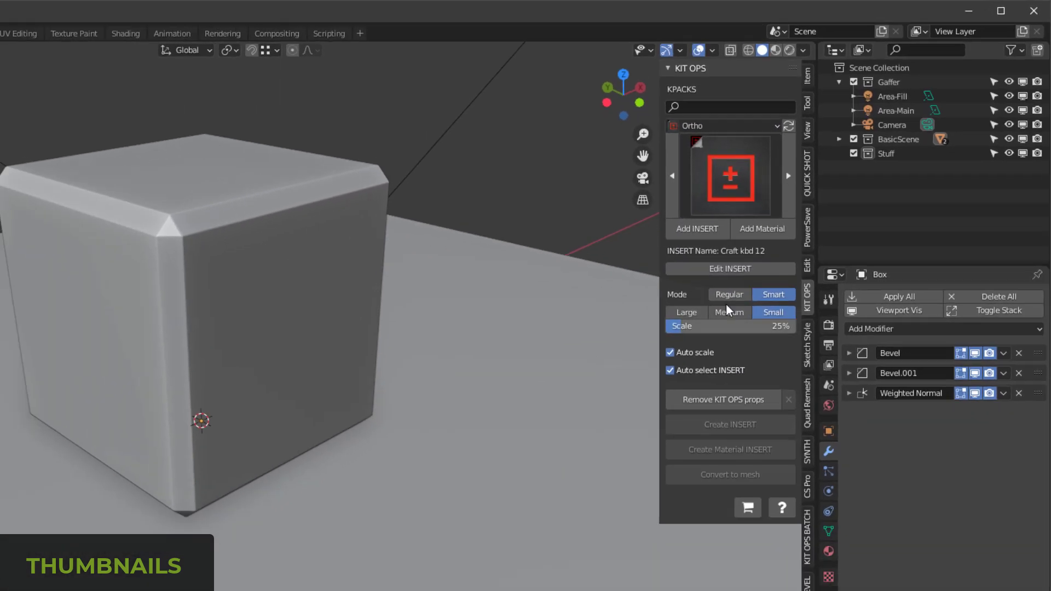
Step: Open the render.blend scene from KIT OPS BATCH's thumbnail tools and set its render engine to Cycles
click(808, 532)
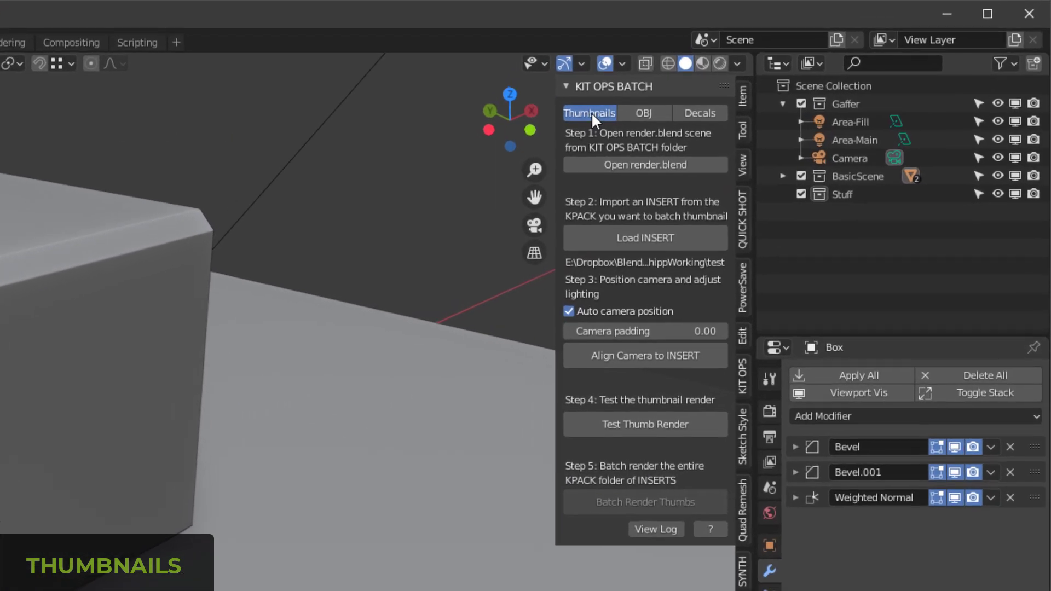
click(627, 164)
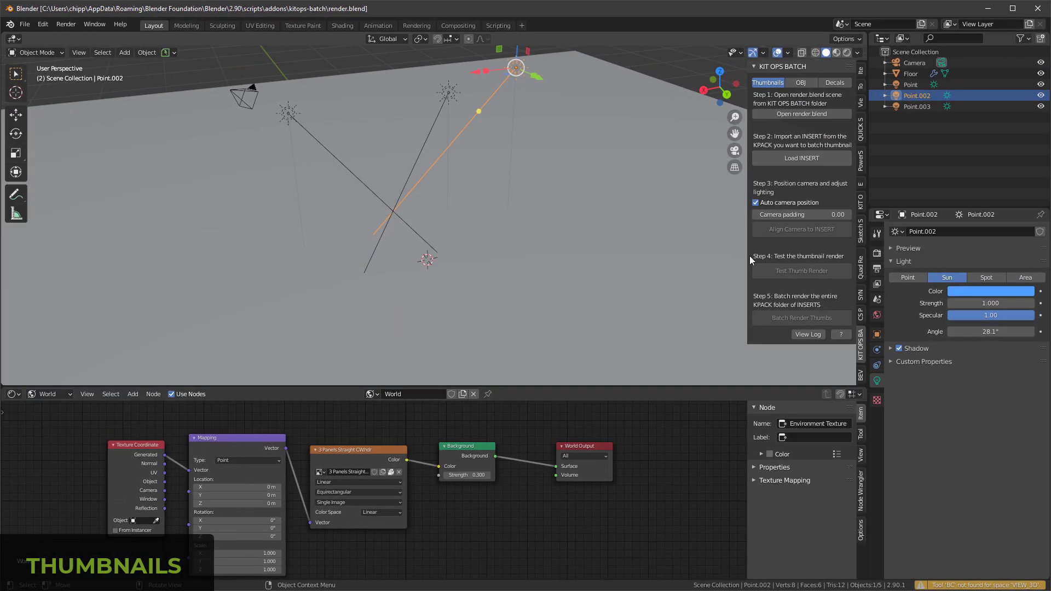
click(878, 254)
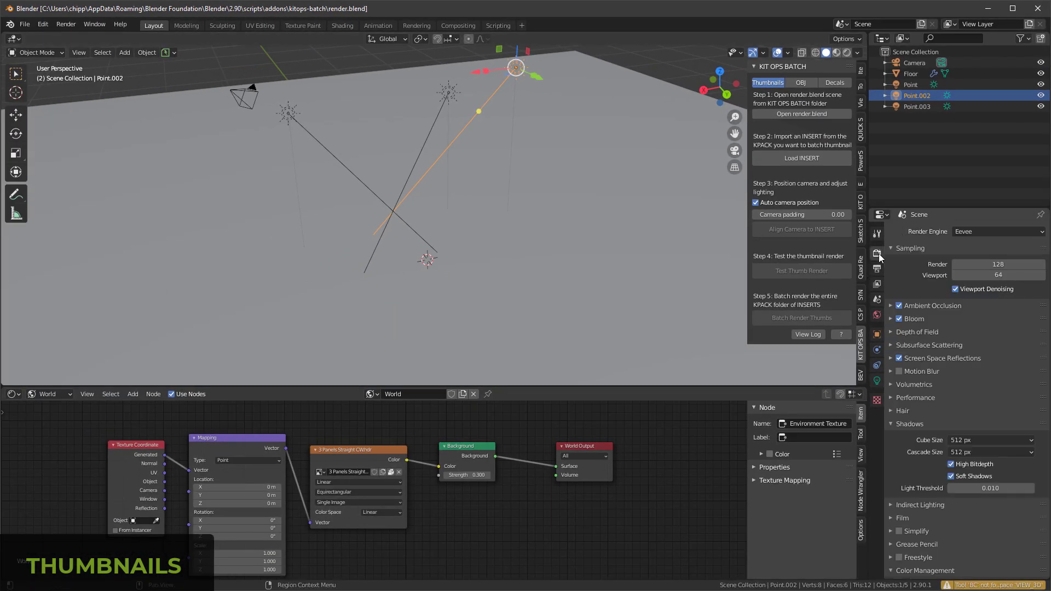
click(966, 232)
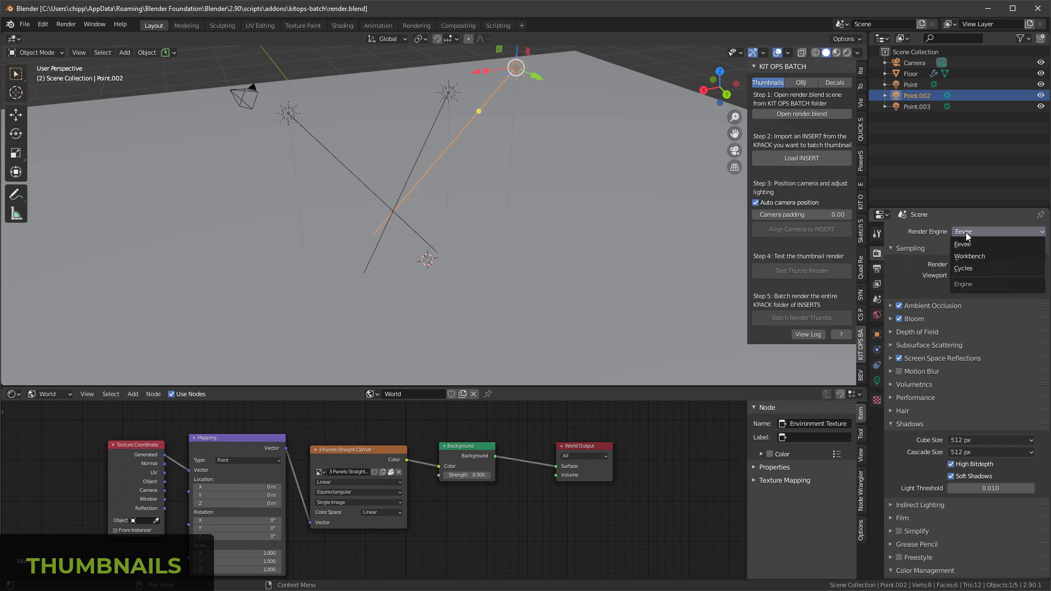
click(976, 268)
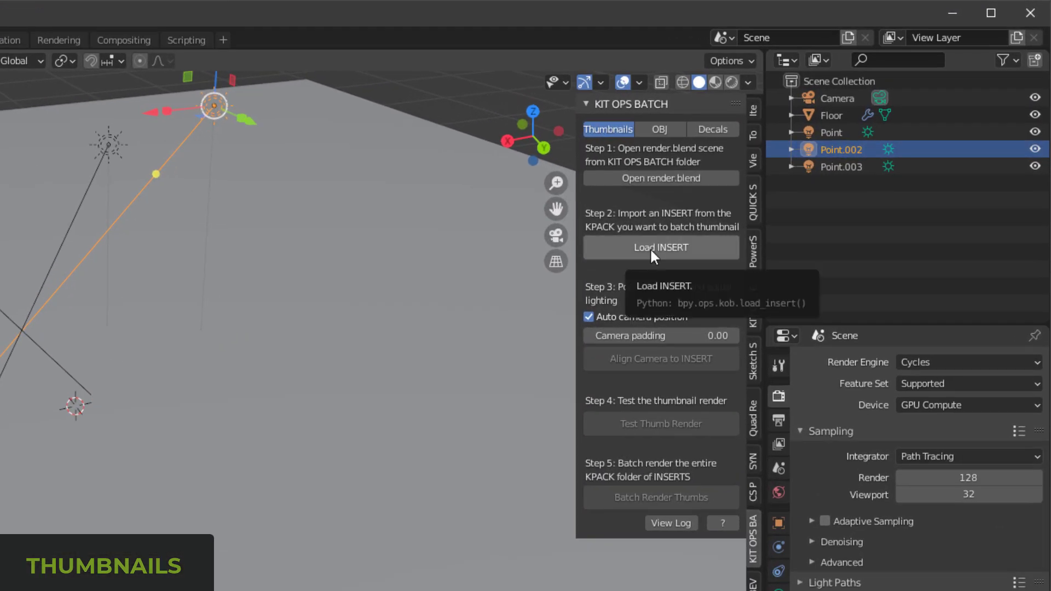
Step: Load the Craft-Kbd_12.blend INSERT from the Ortho KPACK folder and align the camera to it
click(649, 248)
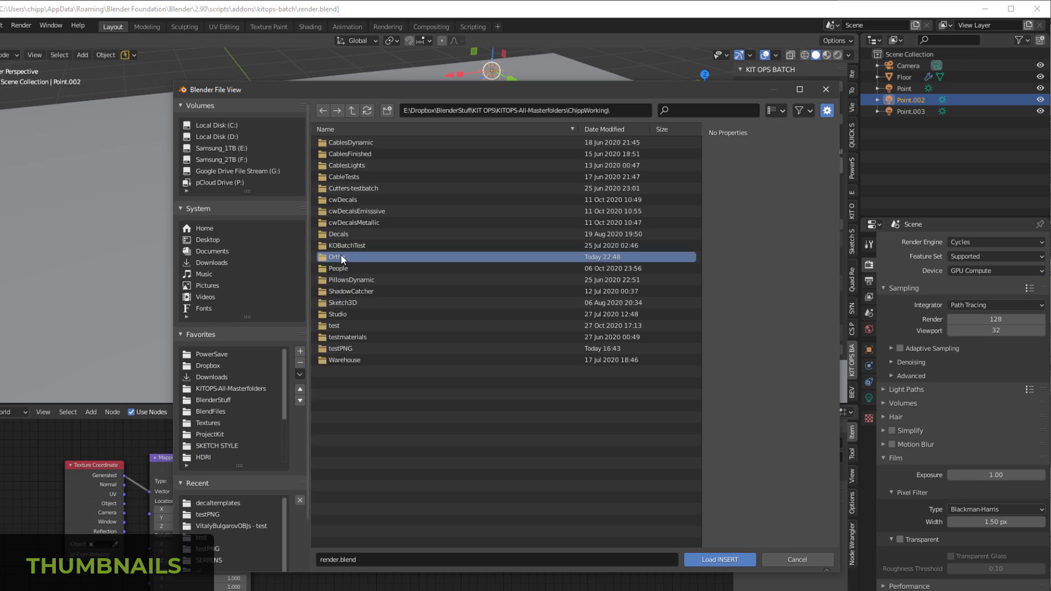
double_click(342, 255)
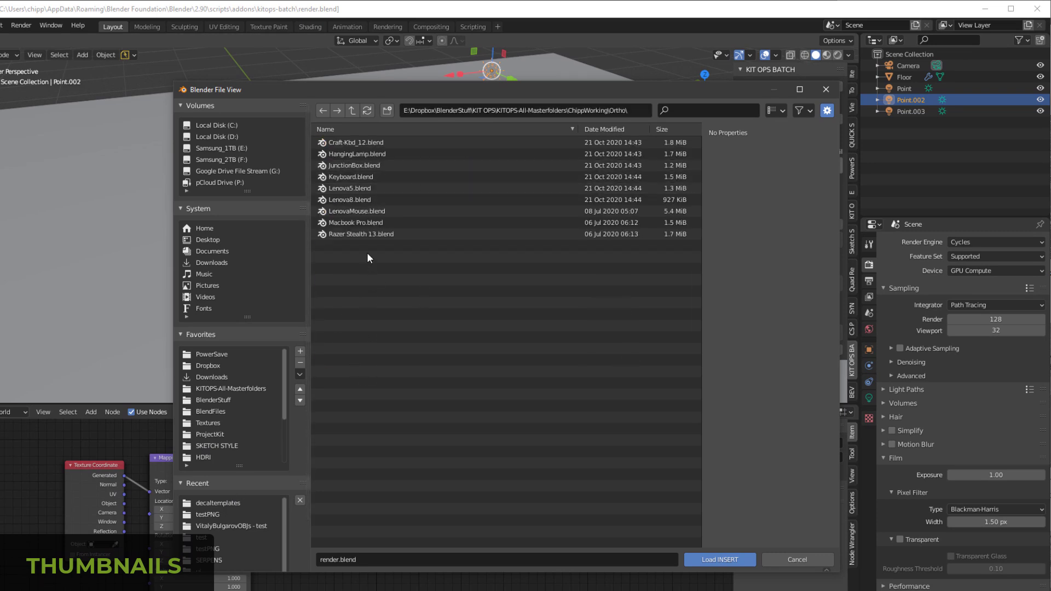
click(334, 142)
click(713, 560)
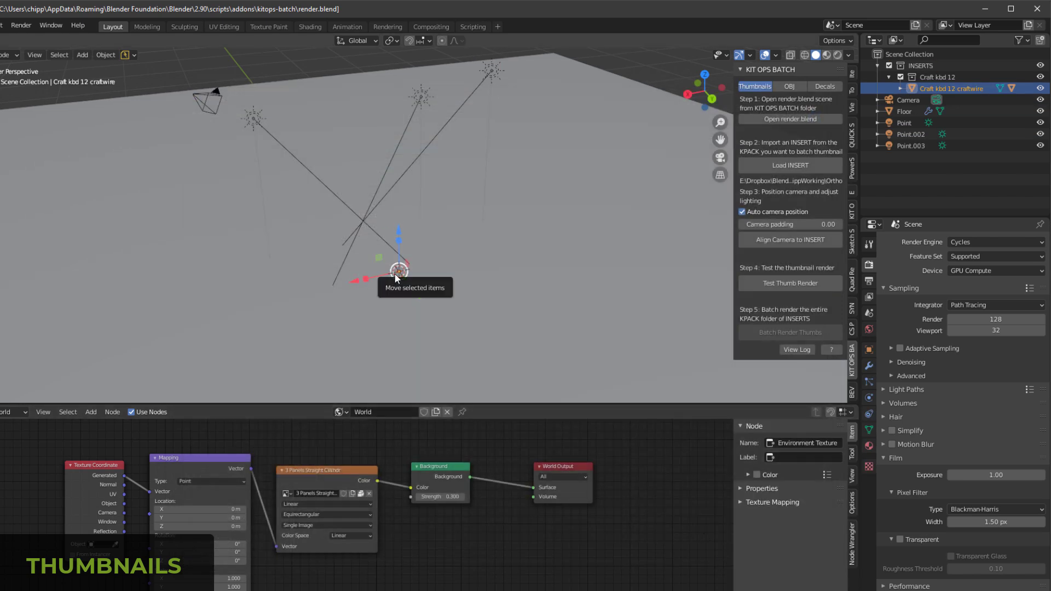
click(787, 239)
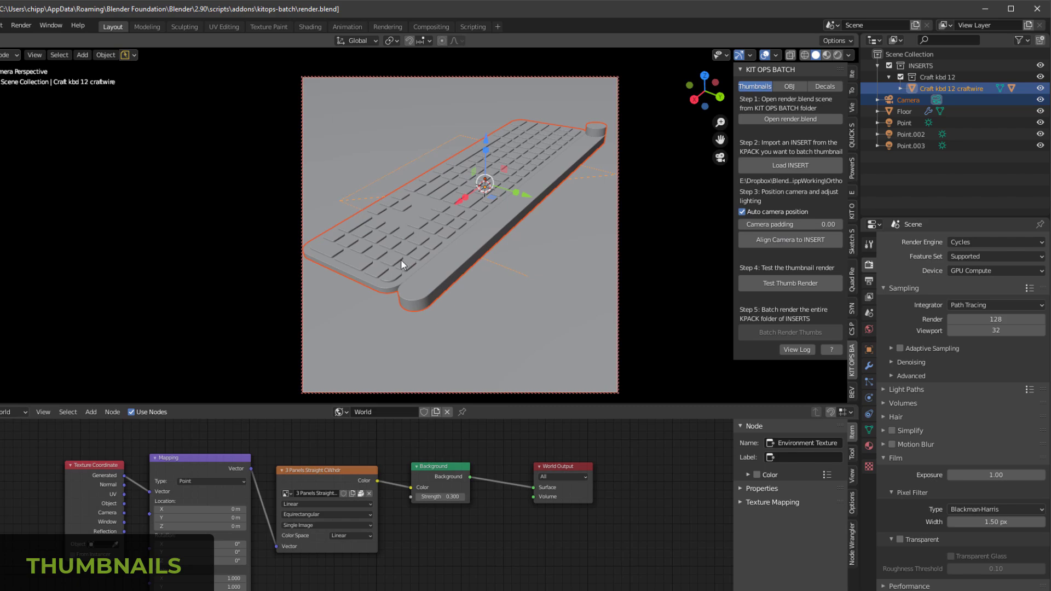
Step: Switch the viewport to Rendered shading and, with the camera locked to the view, orbit it to frame the keyboard from the opposite side
key(z)
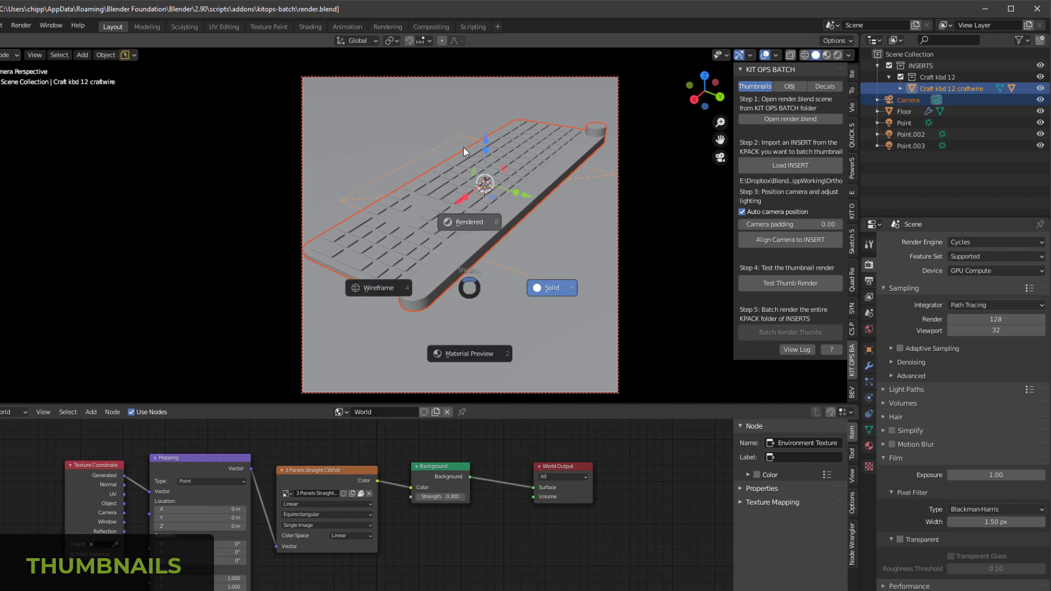
click(463, 147)
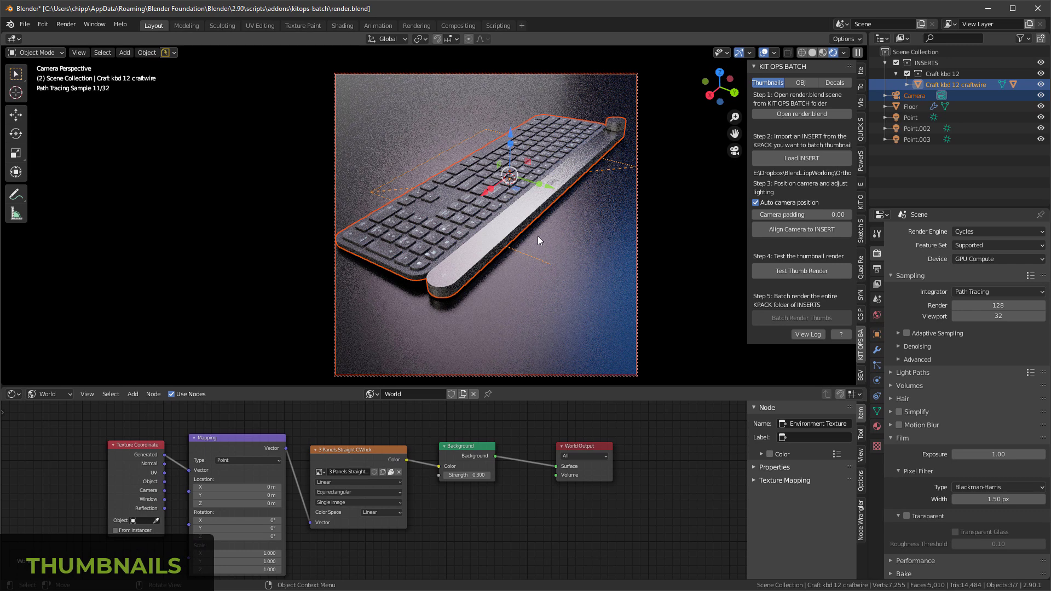
key(q)
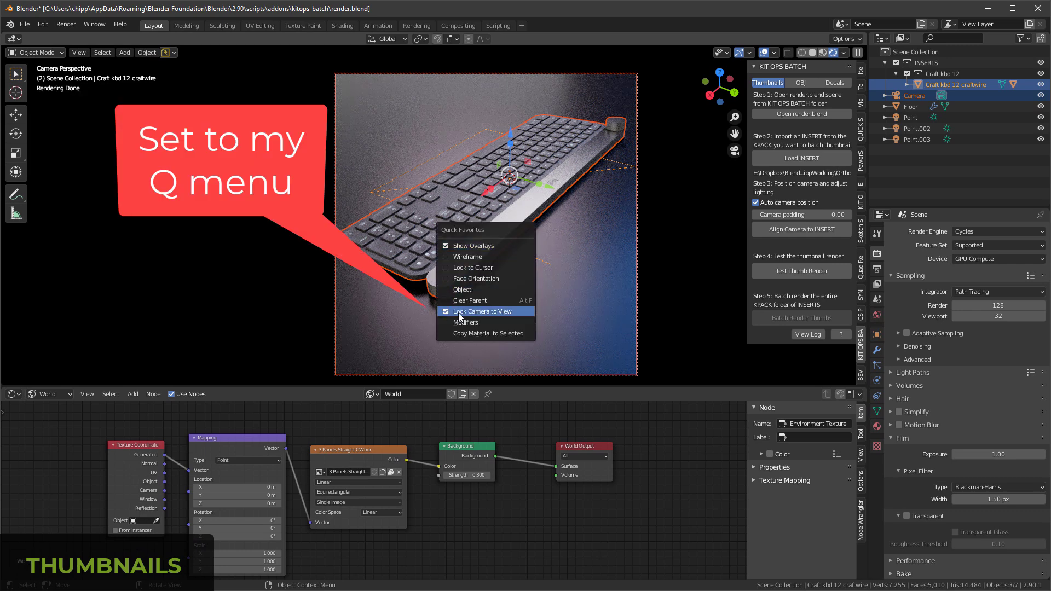
click(470, 250)
middle_drag(470, 249, 557, 191)
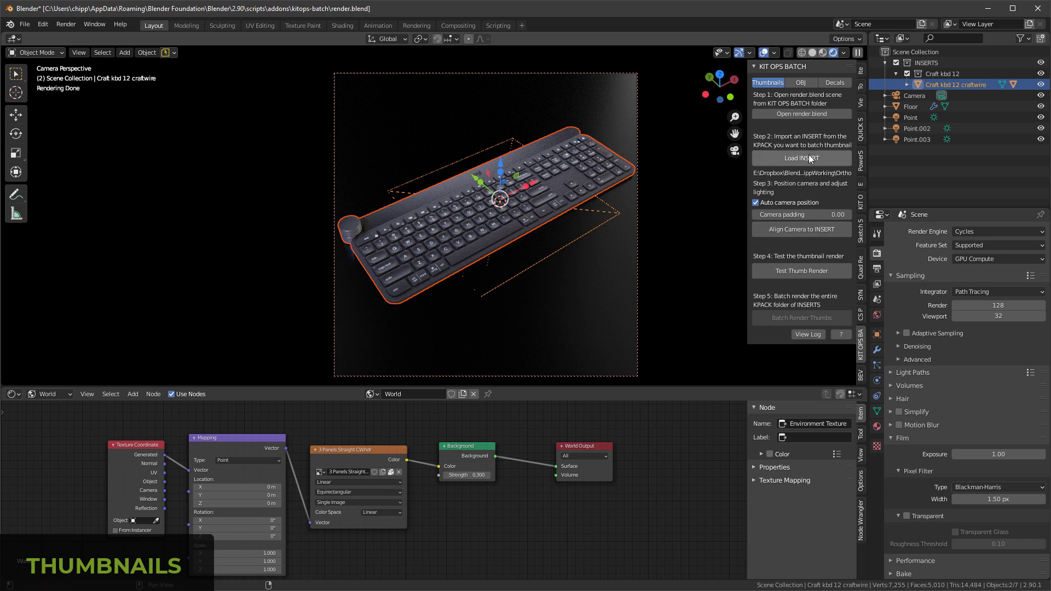
Step: Set the camera padding to 0.06, running a test thumbnail render before and after the change
click(806, 269)
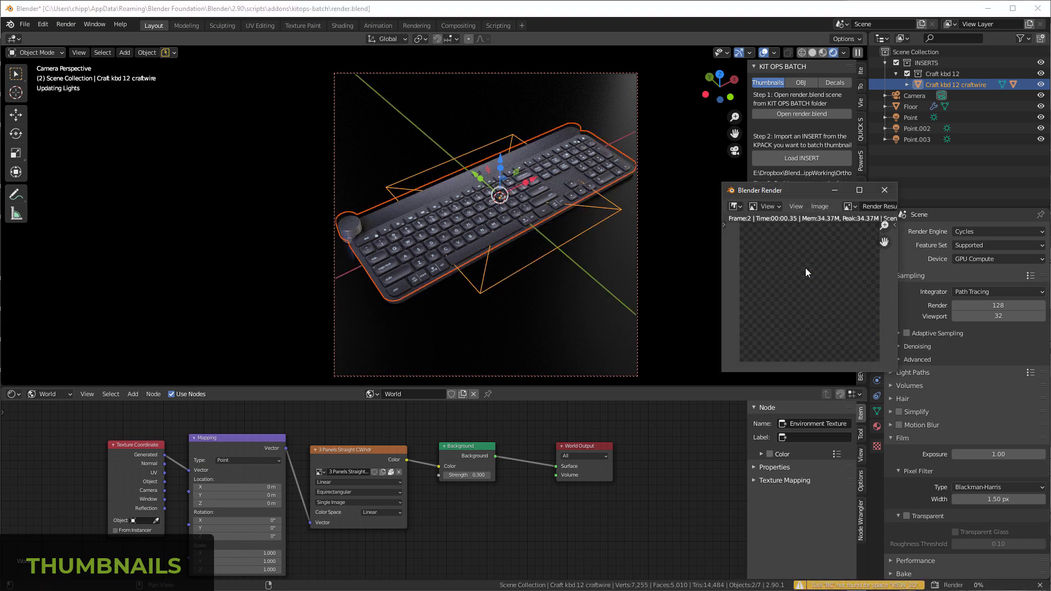
click(885, 192)
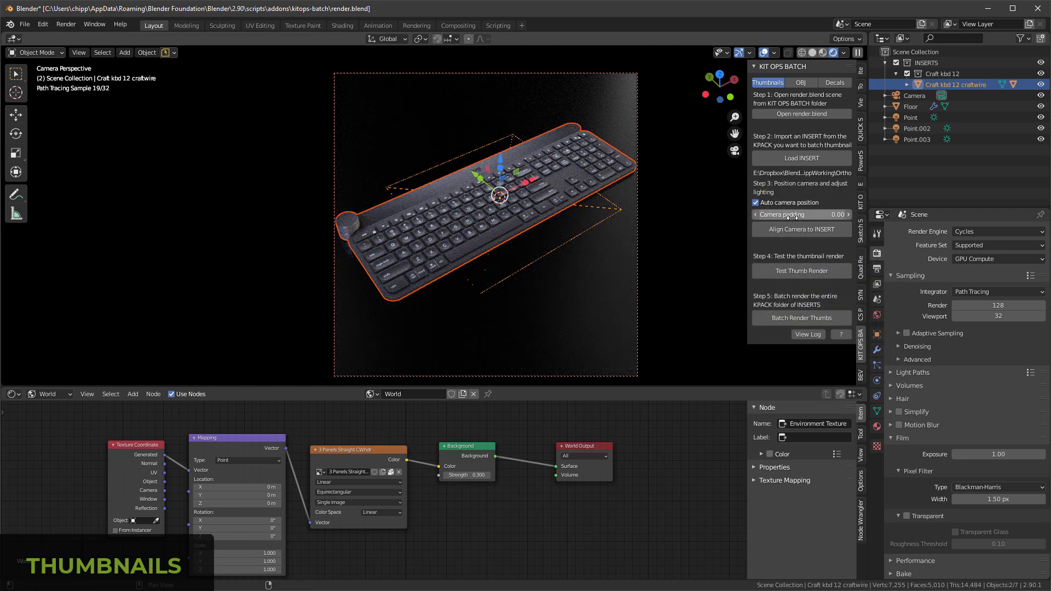
mouse_move(791, 216)
mouse_down()
mouse_move(800, 216)
mouse_move(792, 217)
mouse_up()
click(793, 271)
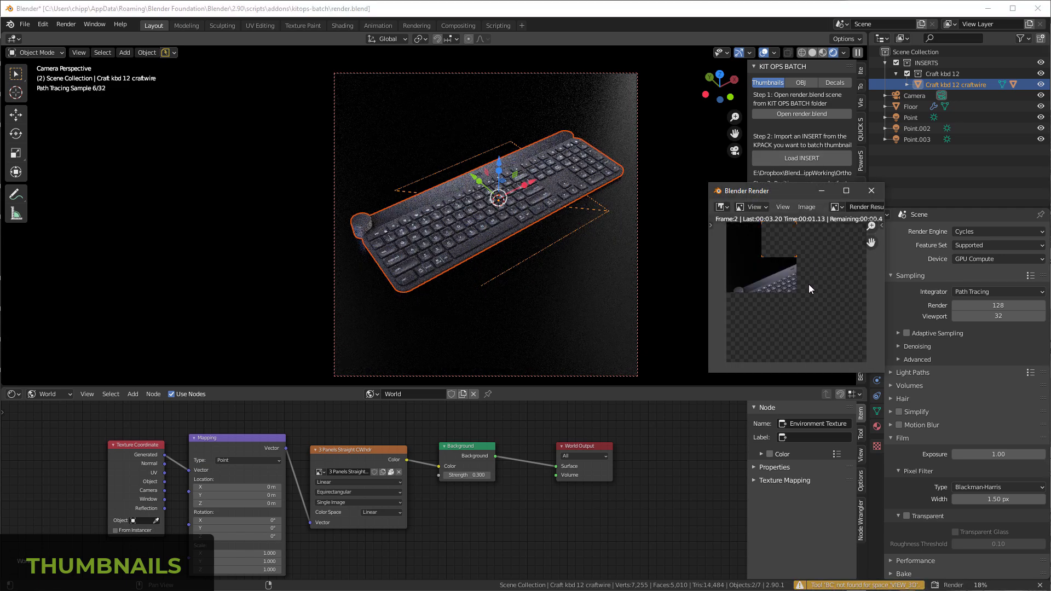
click(872, 191)
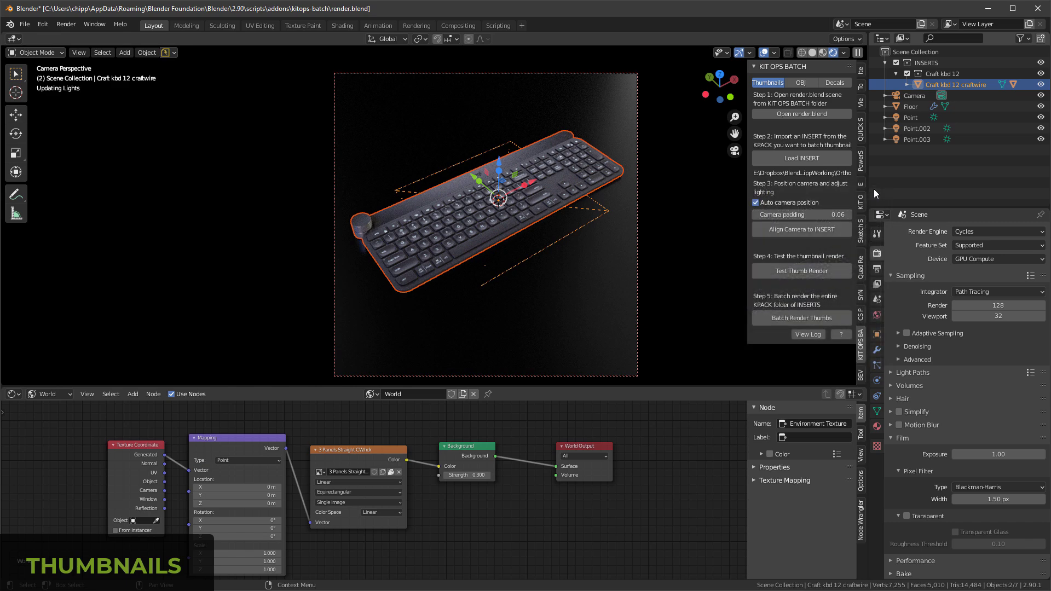
Step: Switch the scene's render engine to Eevee
click(990, 228)
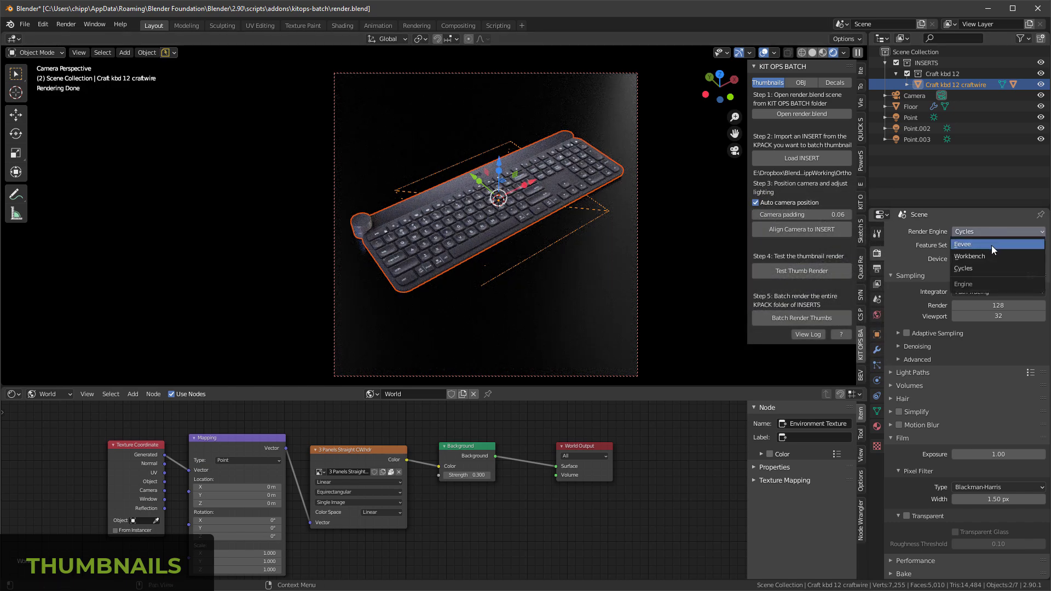
click(992, 245)
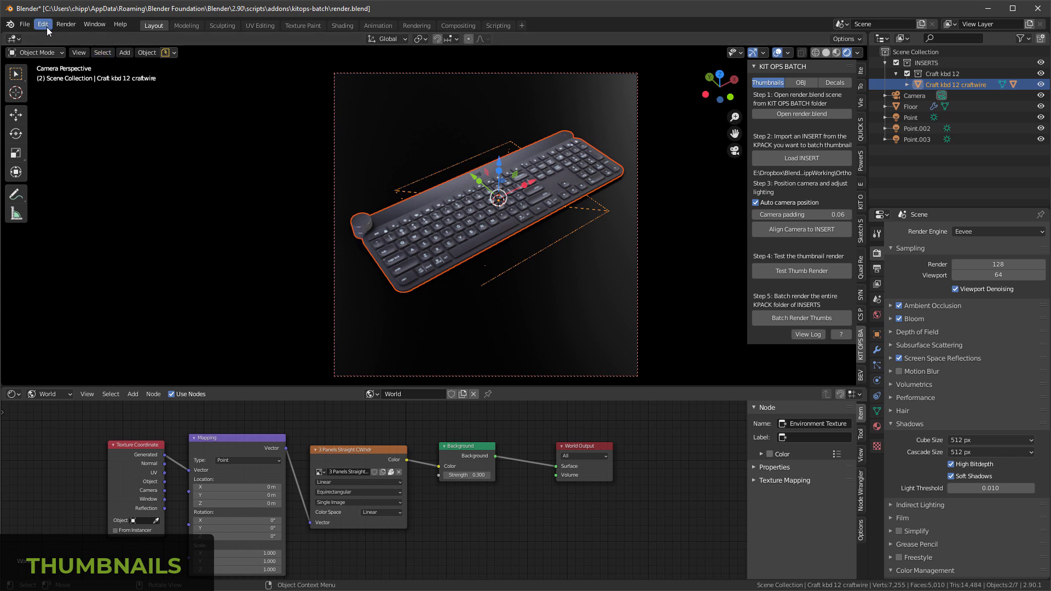
Step: Show the system console clear of the batch controls and batch render thumbnails for the whole Ortho KPACK
click(100, 24)
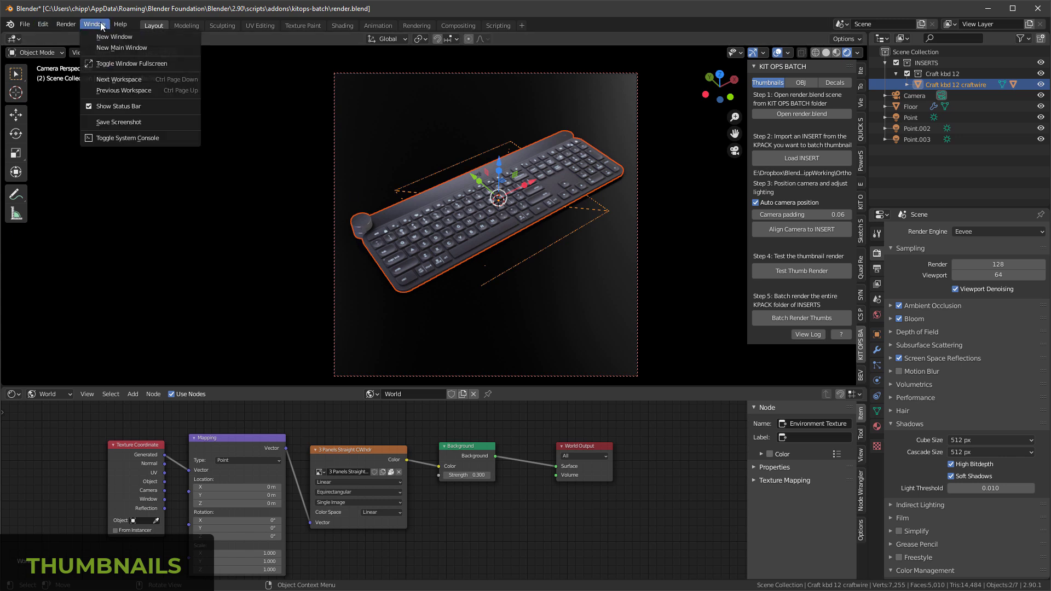
click(143, 139)
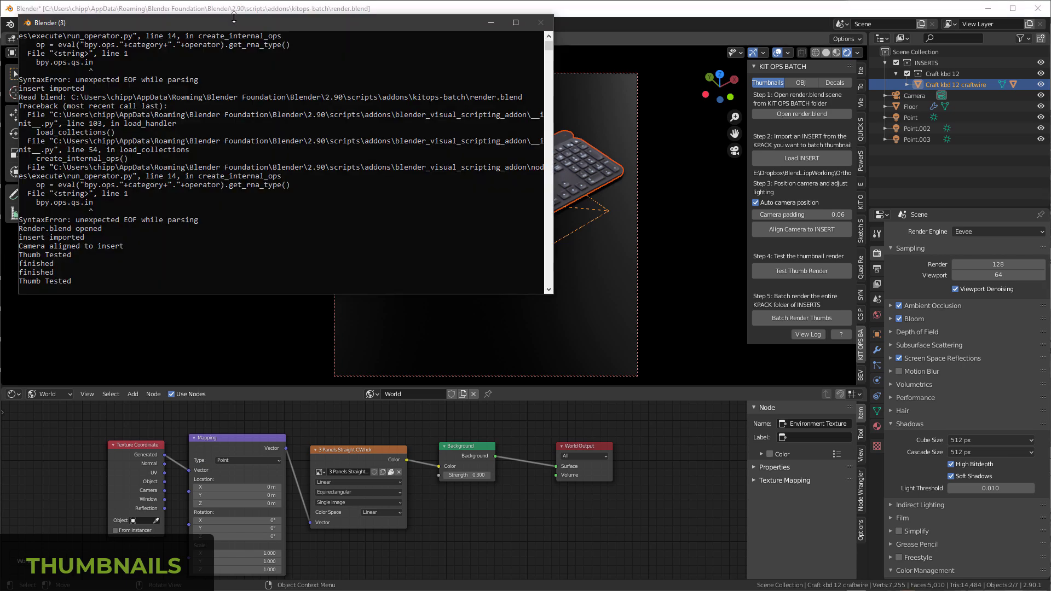
drag(323, 28, 323, 289)
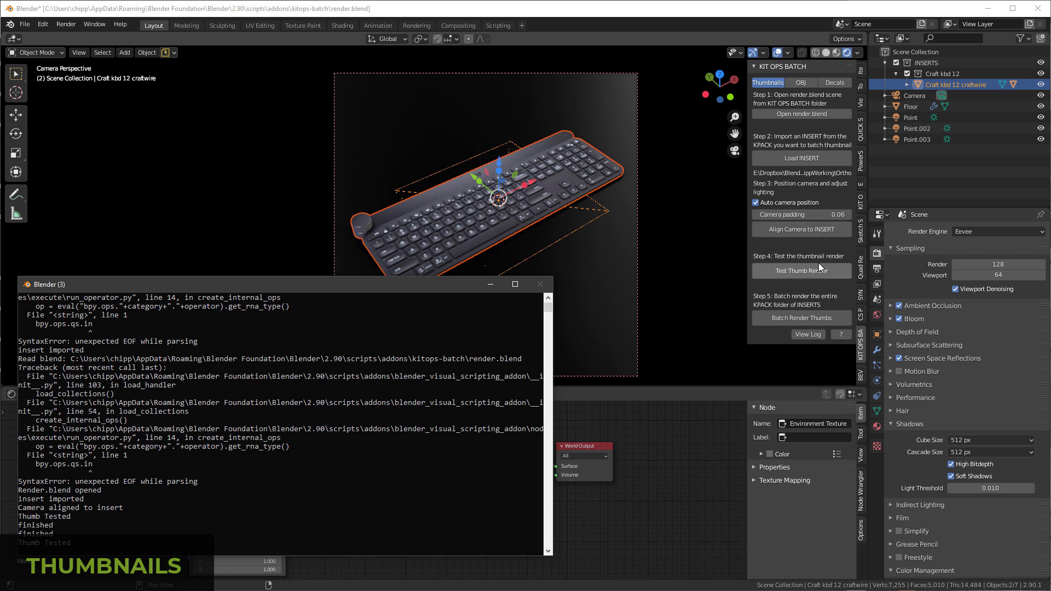
click(803, 320)
key(alt+Tab)
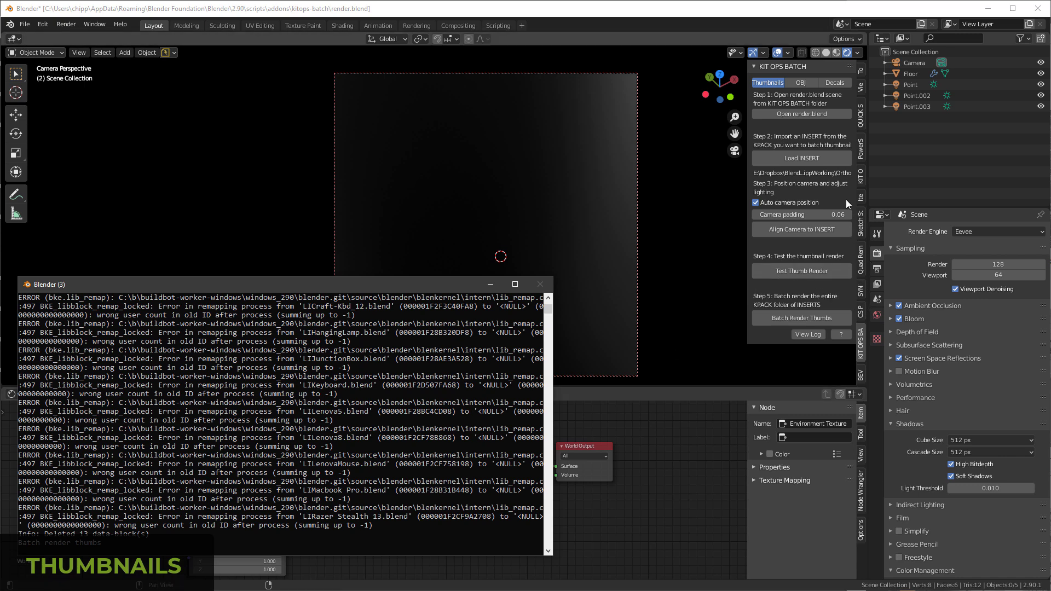
Step: Check the Ortho KPACK's rendered thumbnails in KIT OPS, picking the Craft kbd 12 INSERT, and return to KIT OPS BATCH
click(862, 177)
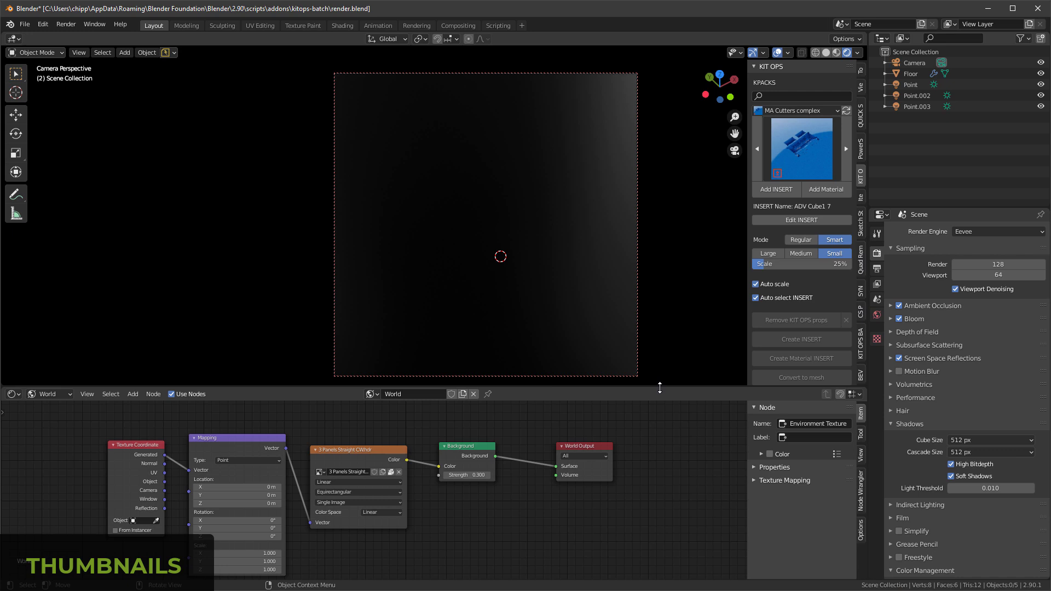
drag(660, 388, 660, 546)
click(837, 111)
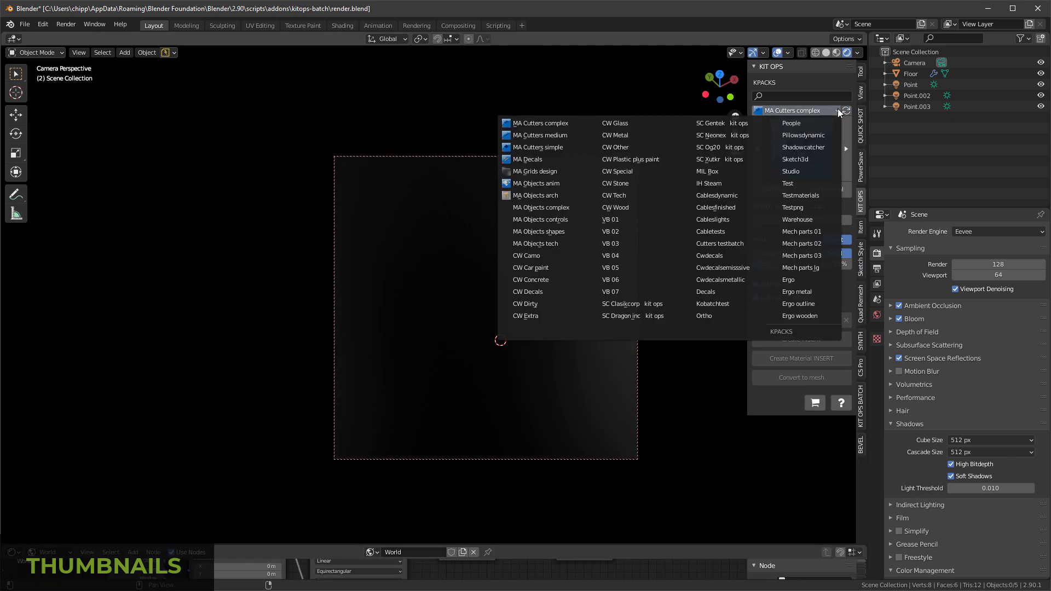
click(709, 316)
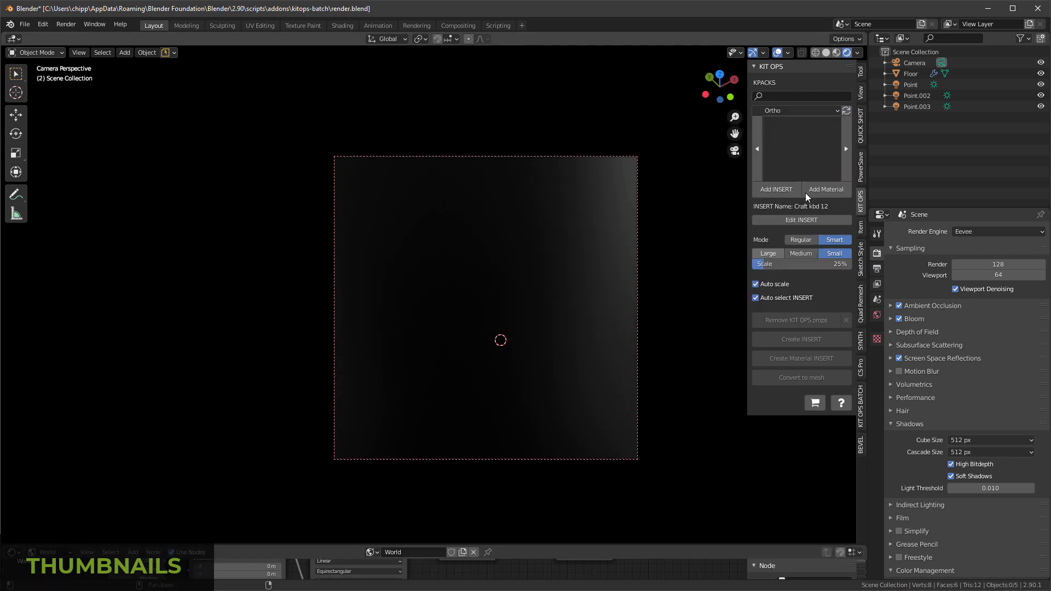
click(793, 159)
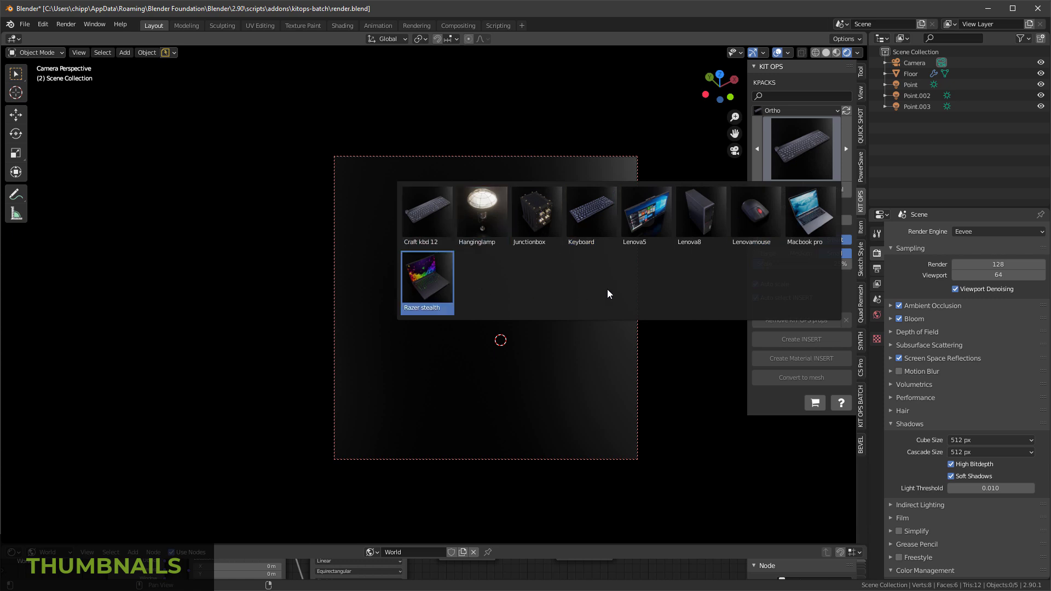
click(427, 217)
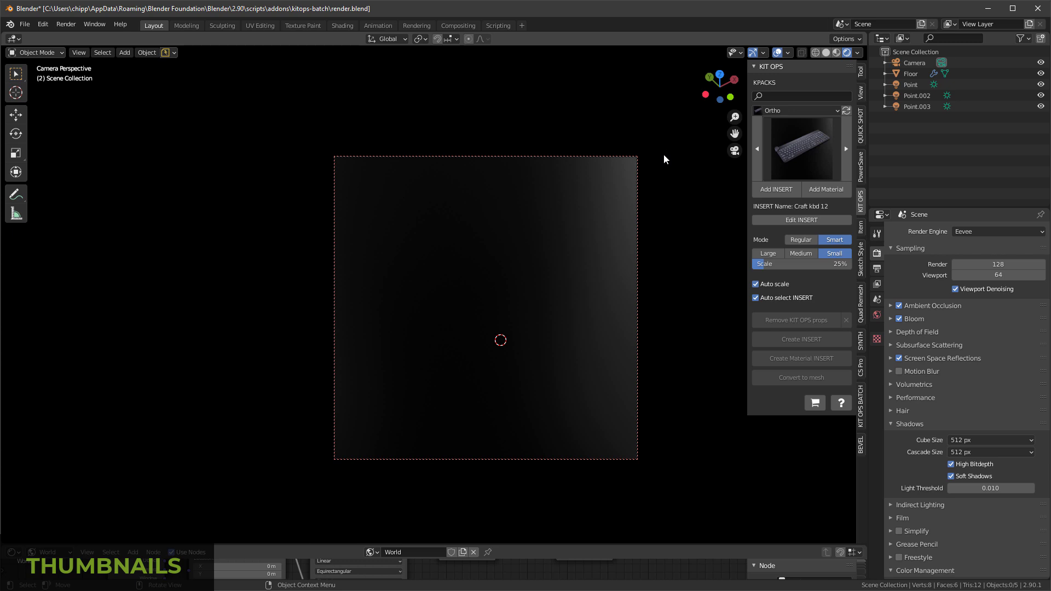
click(863, 403)
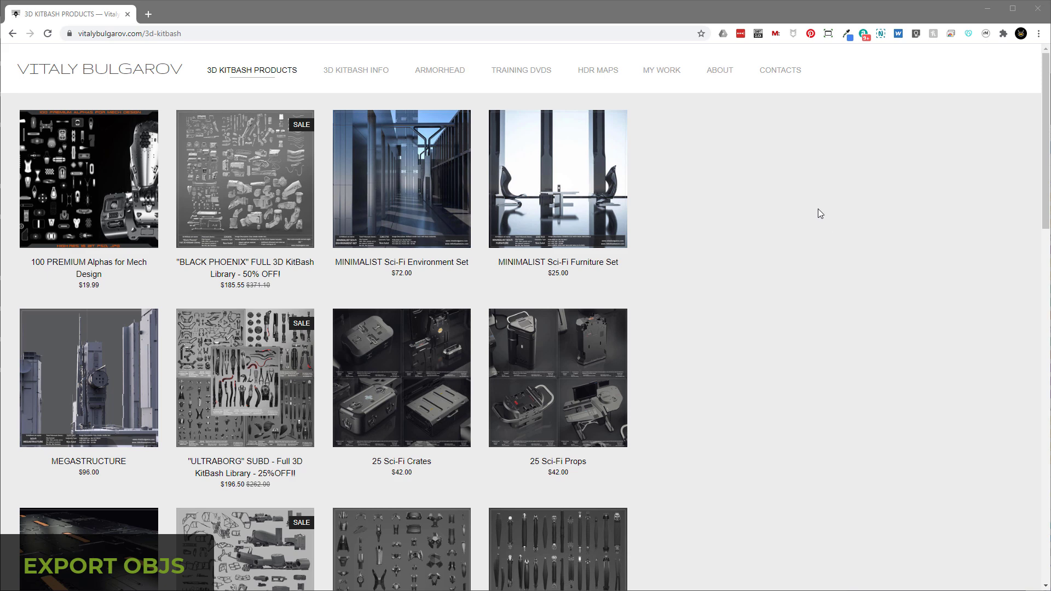
Step: In the web browser, open the "BLACK PHOENIX" FULL 3D KitBash Library product and review its included sets, file formats and preview images
click(247, 208)
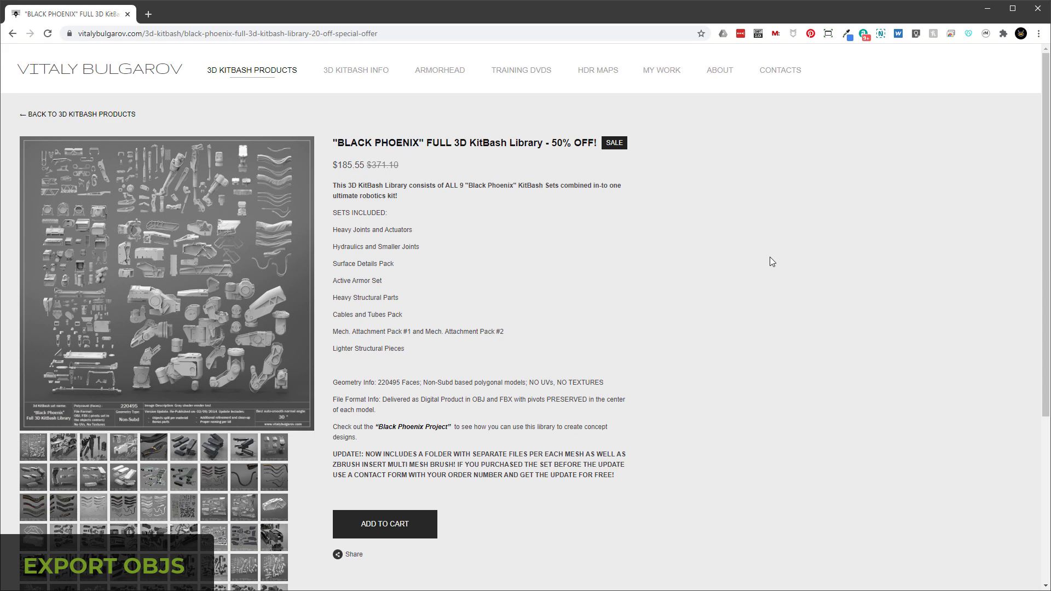
scroll(472, 415, down, 5)
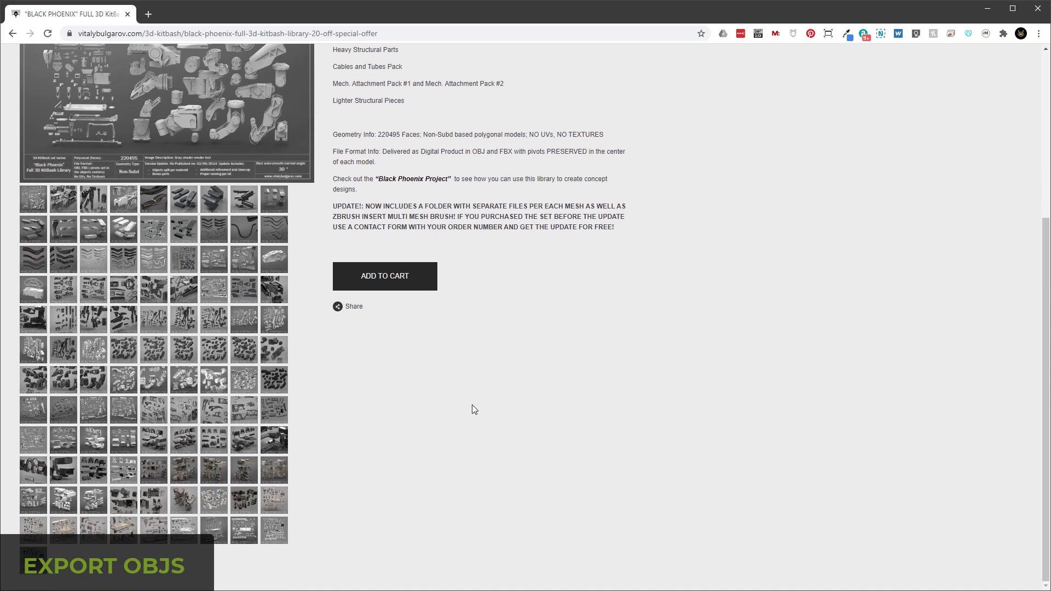
scroll(330, 350, up, 5)
scroll(753, 357, down, 3)
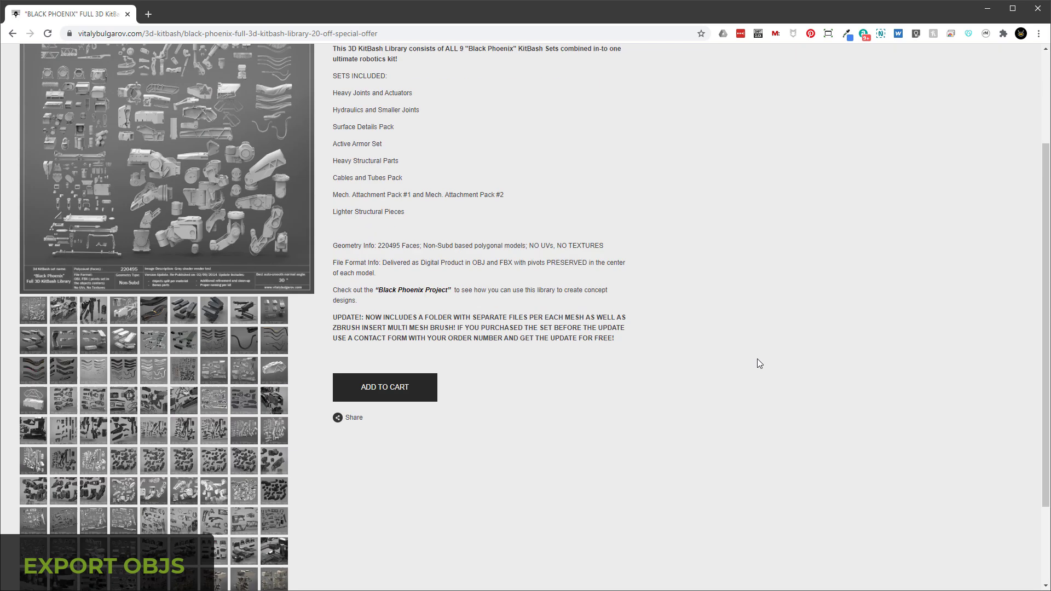
scroll(749, 355, up, 3)
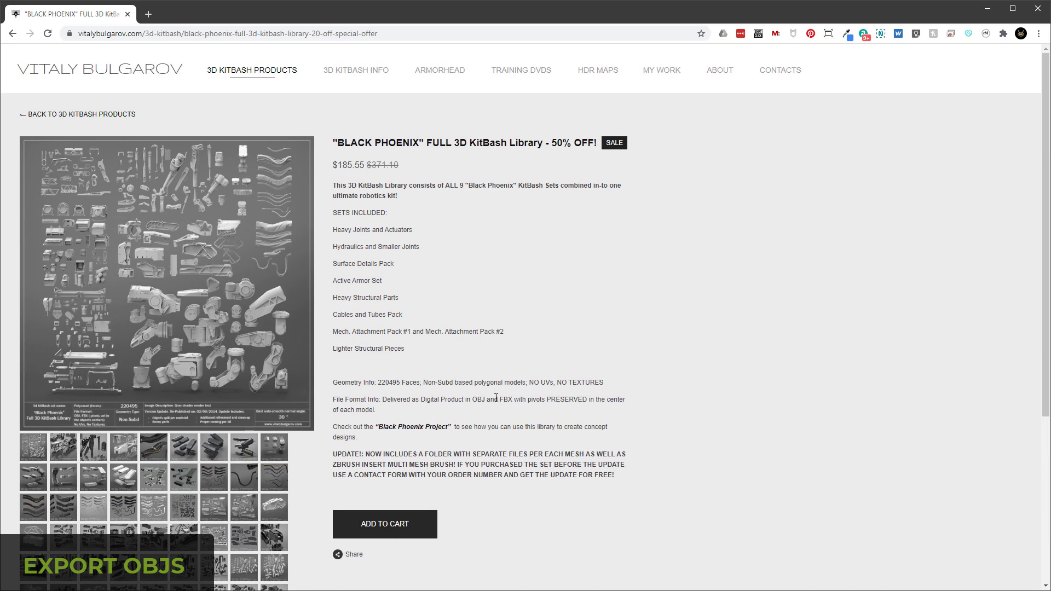
Step: Return to Blender from the web browser and examine the imported Black Phoenix kitbash parts in the viewport and Outliner
click(986, 10)
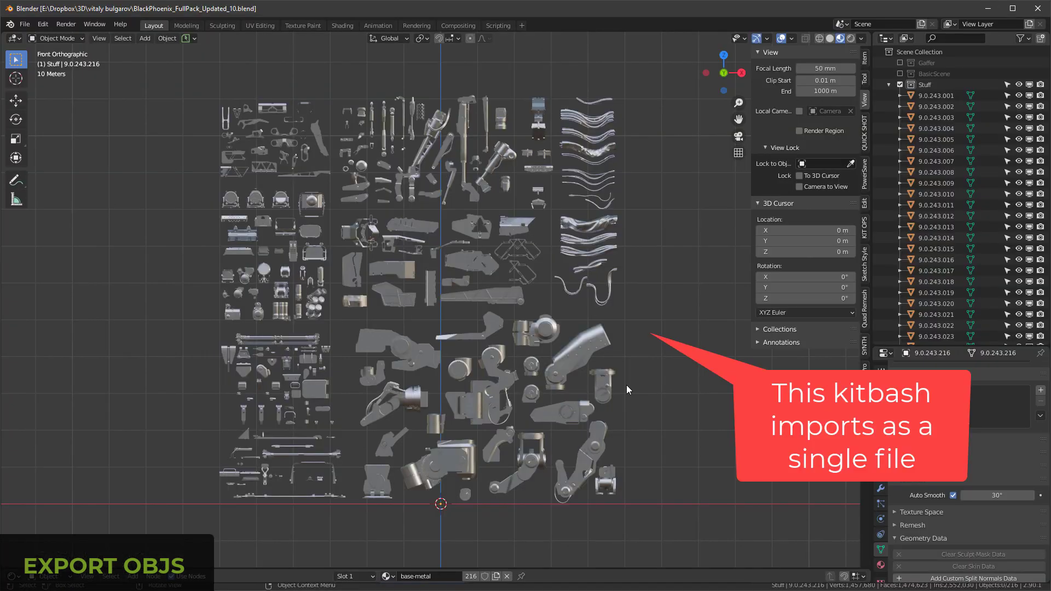
middle_drag(626, 376, 619, 318)
scroll(945, 268, down, 5)
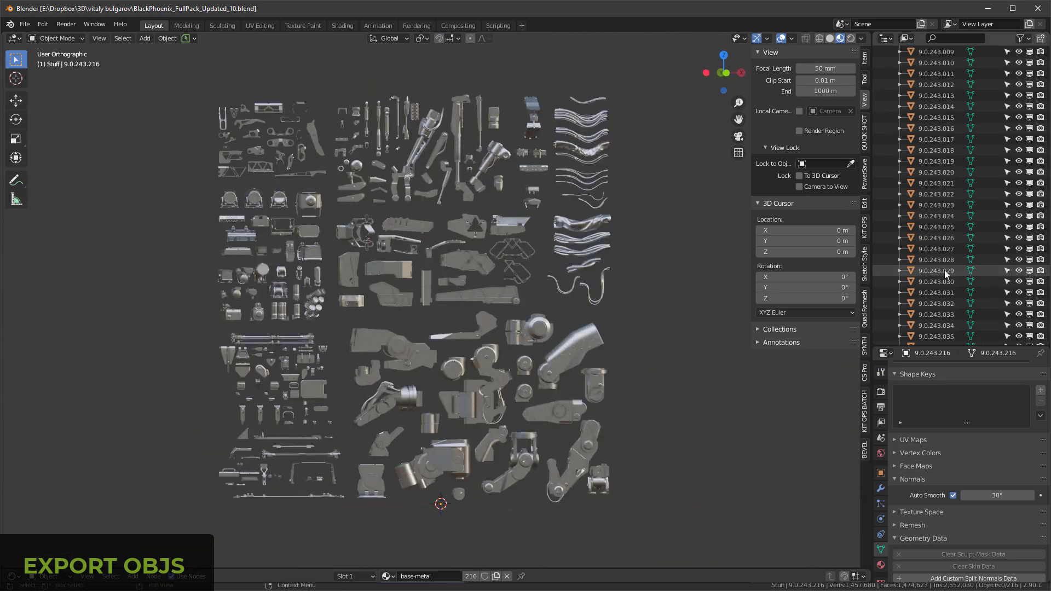
scroll(935, 272, up, 4)
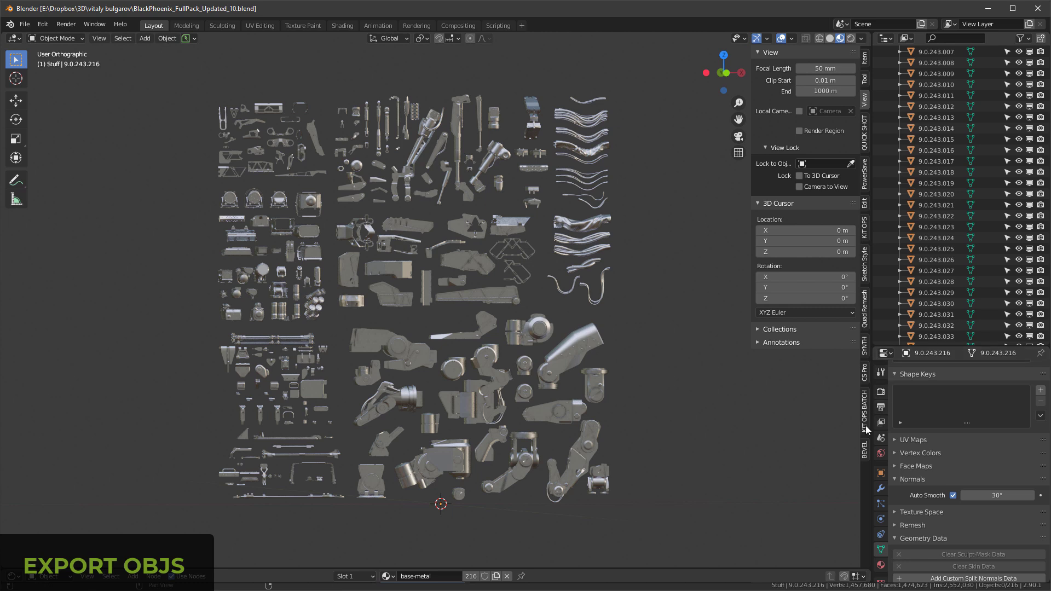
Step: Batch convert every object in the kitbash scene to a separate OBJ file with KIT OPS BATCH's OBJ controls
click(866, 403)
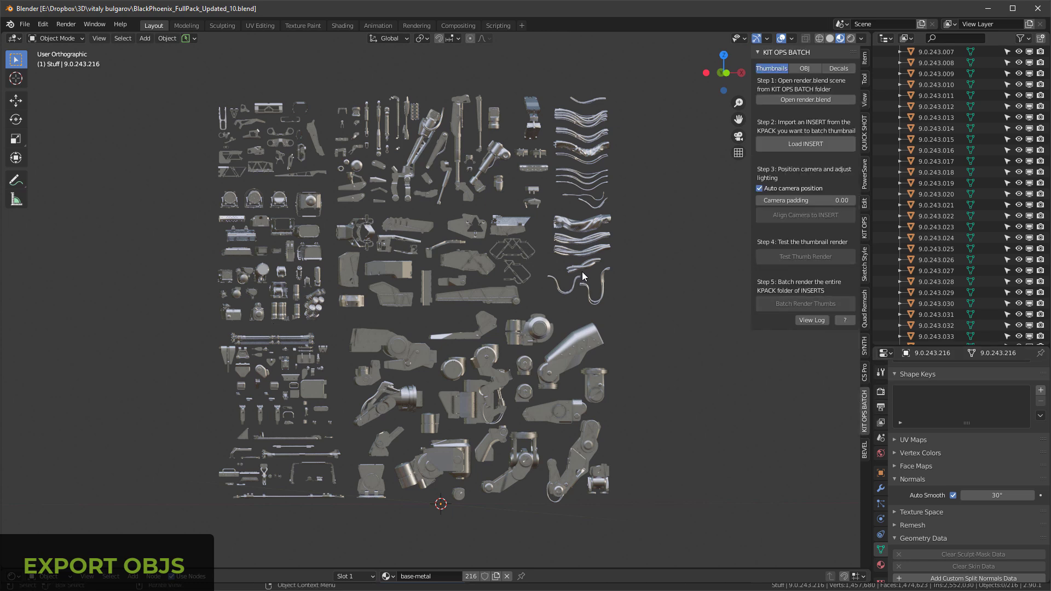
click(805, 68)
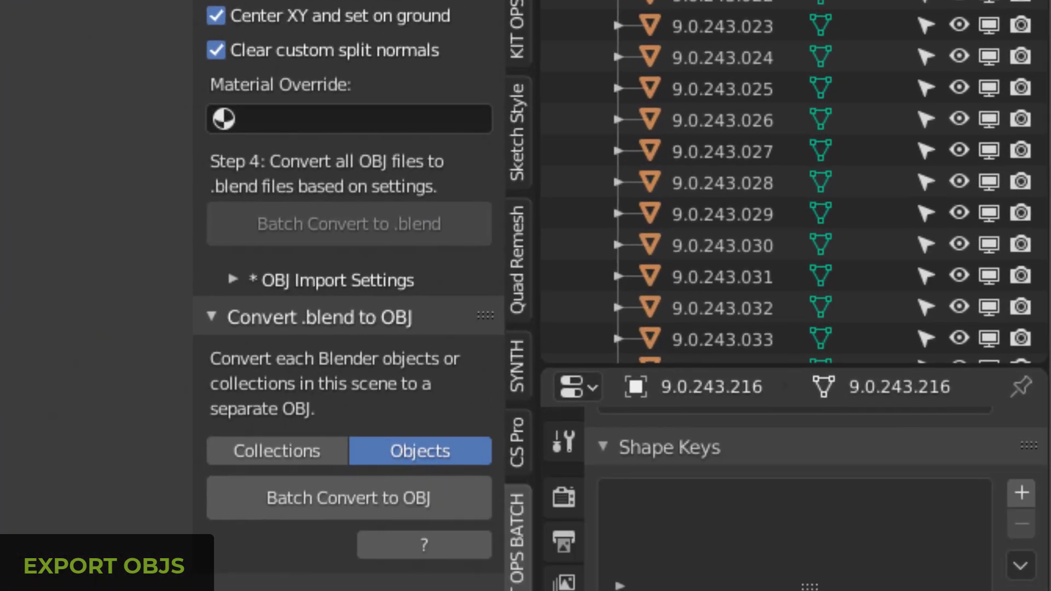
scroll(794, 180, down, 5)
scroll(794, 181, up, 6)
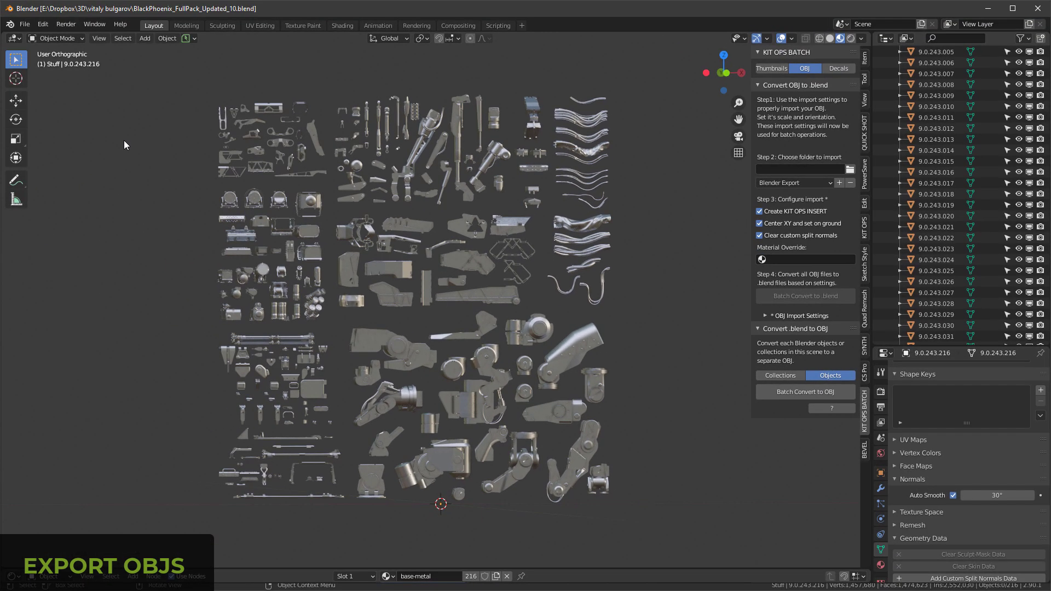
mouse_move(260, 287)
mouse_down()
mouse_move(308, 291)
mouse_move(265, 283)
mouse_up()
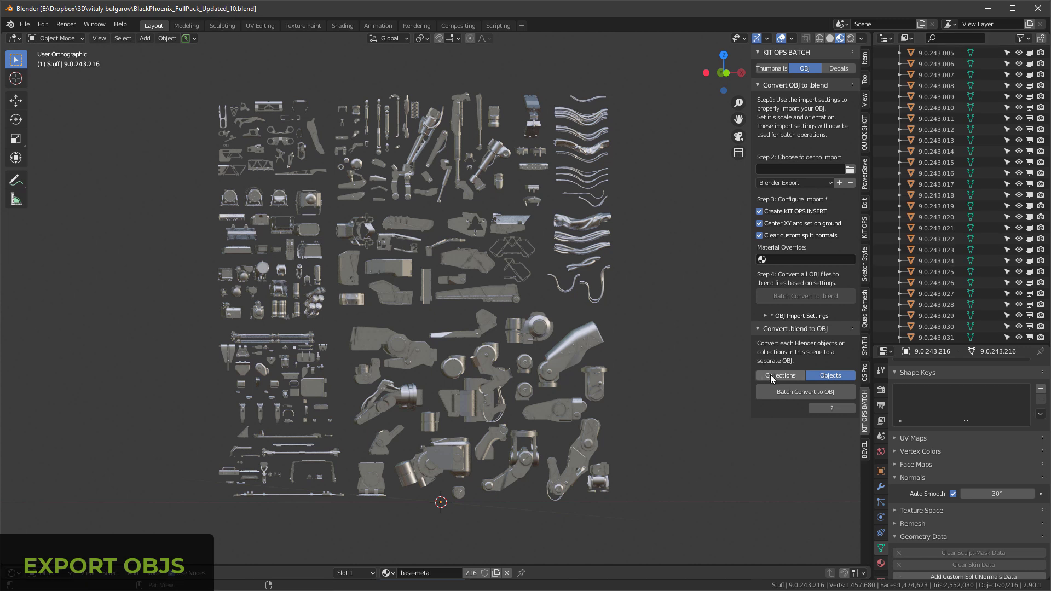
middle_drag(935, 231, 934, 230)
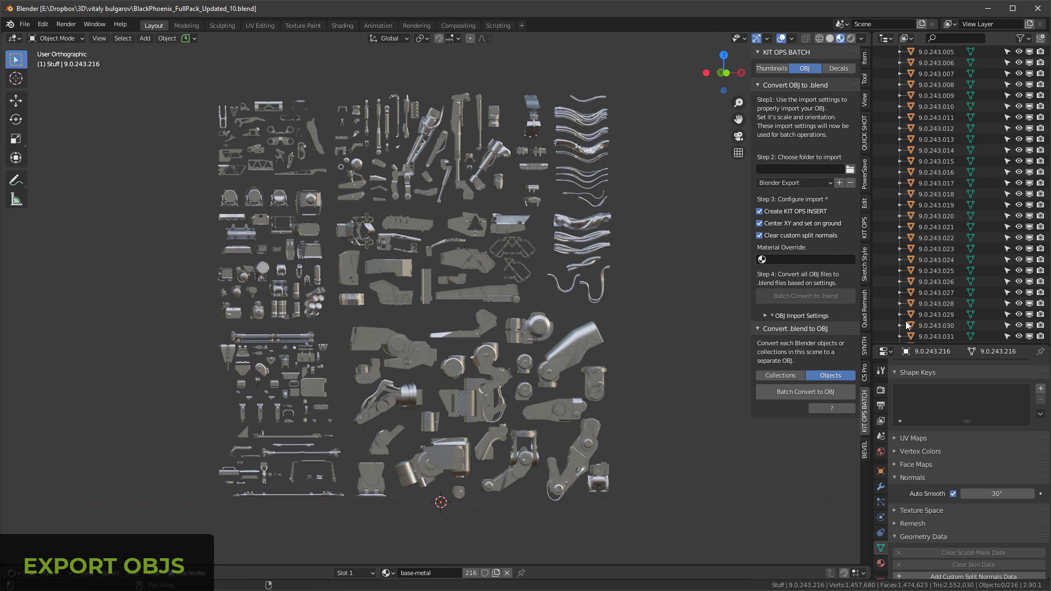
click(803, 392)
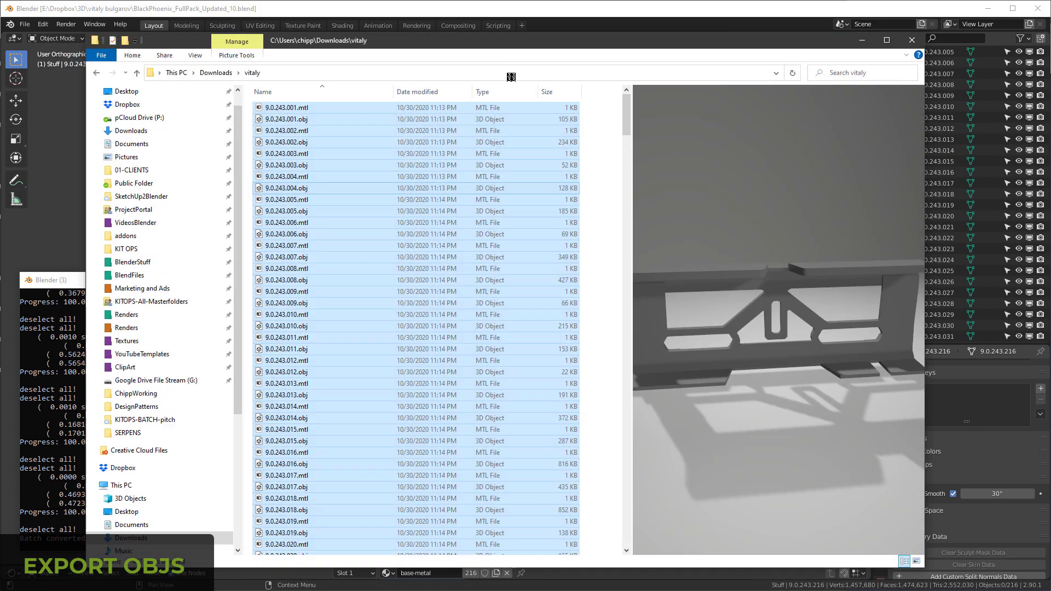
Step: Preview the exported OBJ files in the Downloads\vitaly folder, including 9.0.243.040.obj, and show the KIT OPS BATCH controls in the new scene
click(295, 119)
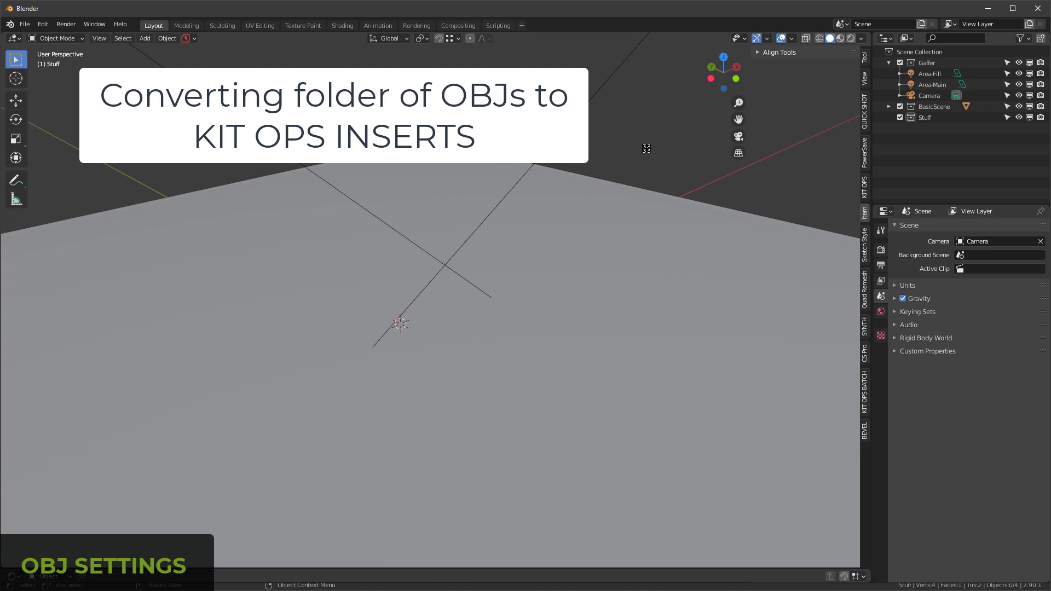
click(866, 391)
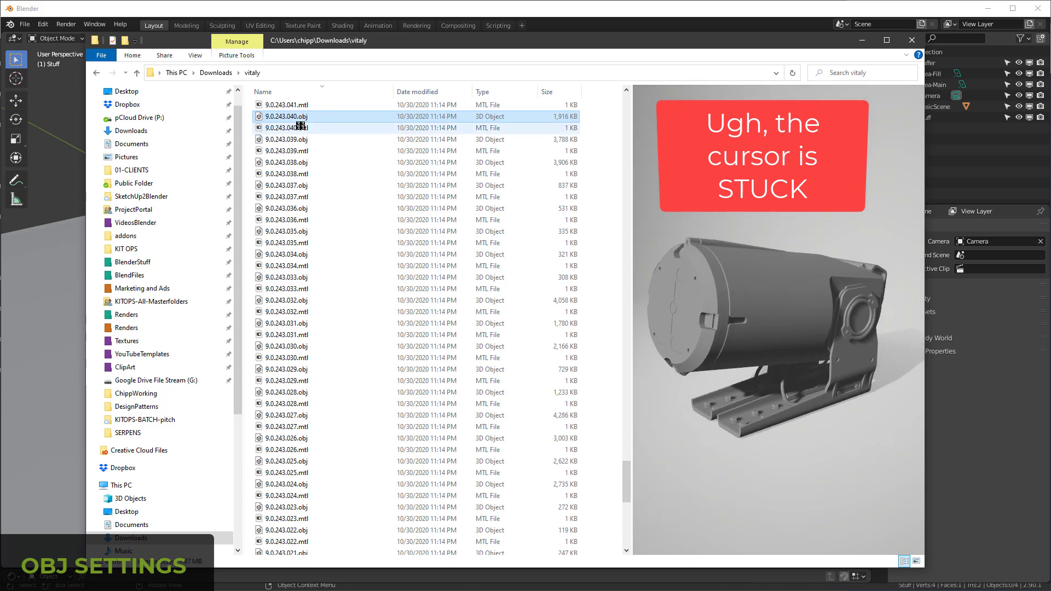
click(292, 141)
click(285, 118)
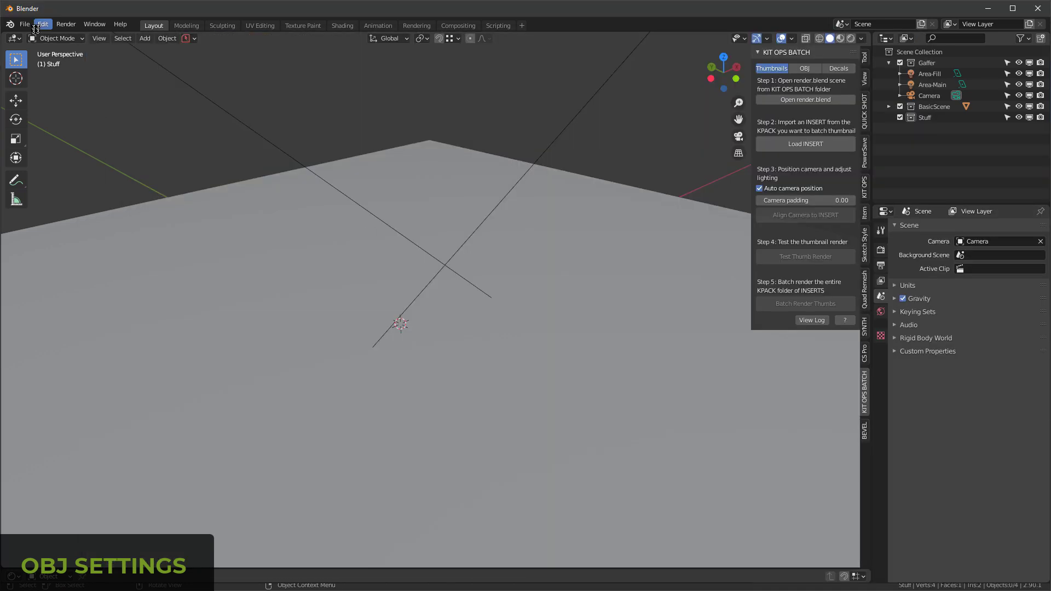
Step: Import 9.0.243.040.obj from the vitaly folder as a Wavefront OBJ with Clamp Size set to 1
click(25, 24)
mouse_move(55, 172)
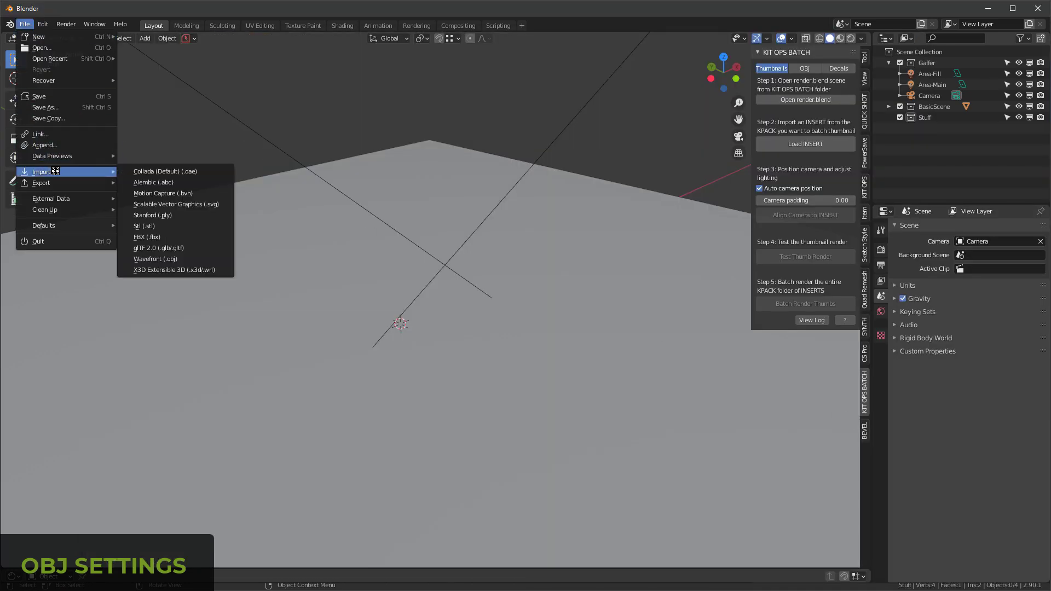
click(155, 258)
click(241, 481)
click(384, 169)
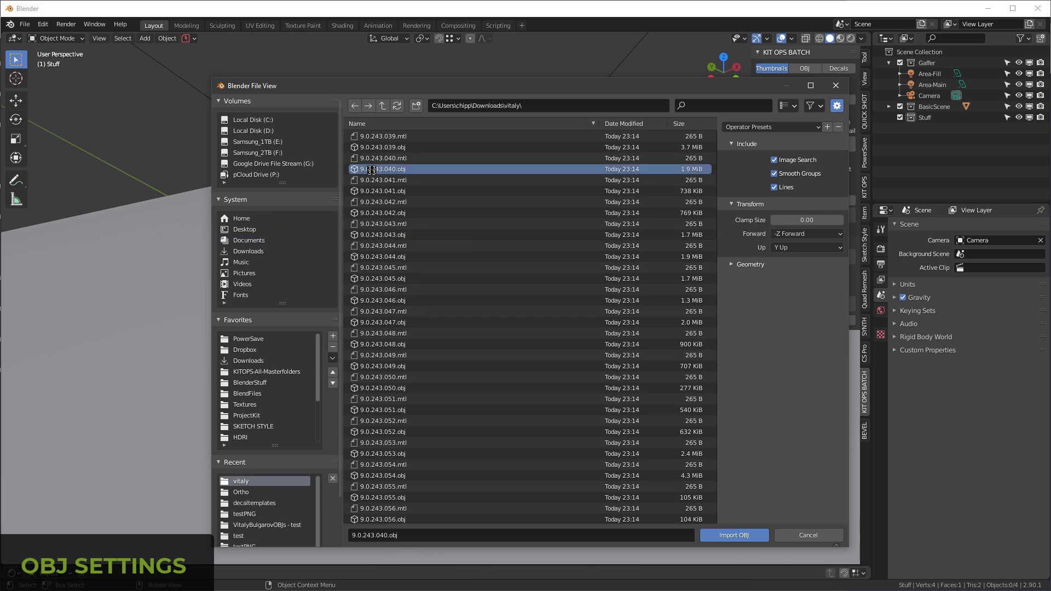
scroll(551, 379, down, 10)
click(801, 224)
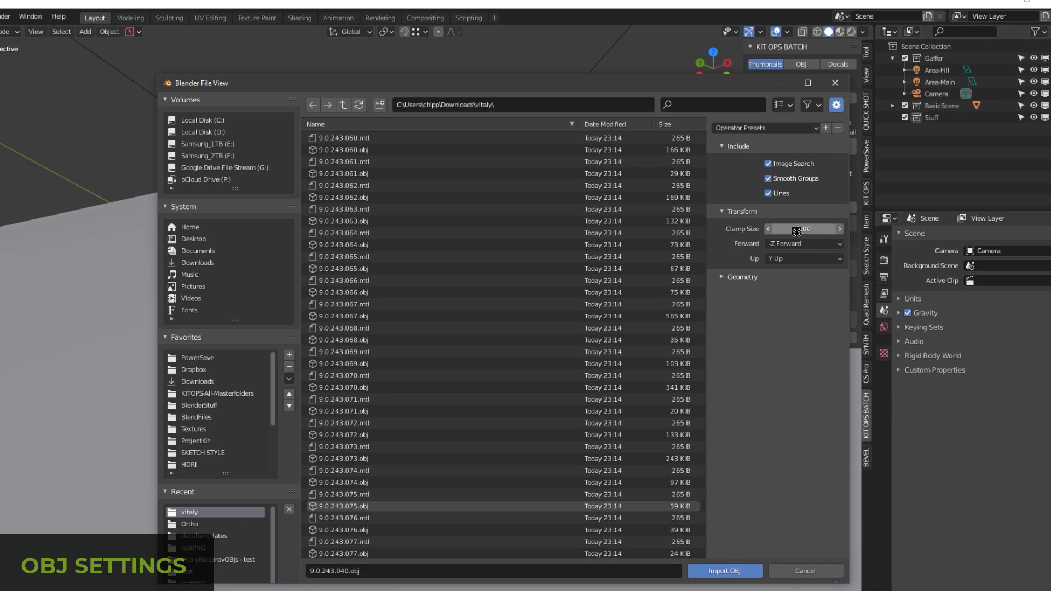
text(1)
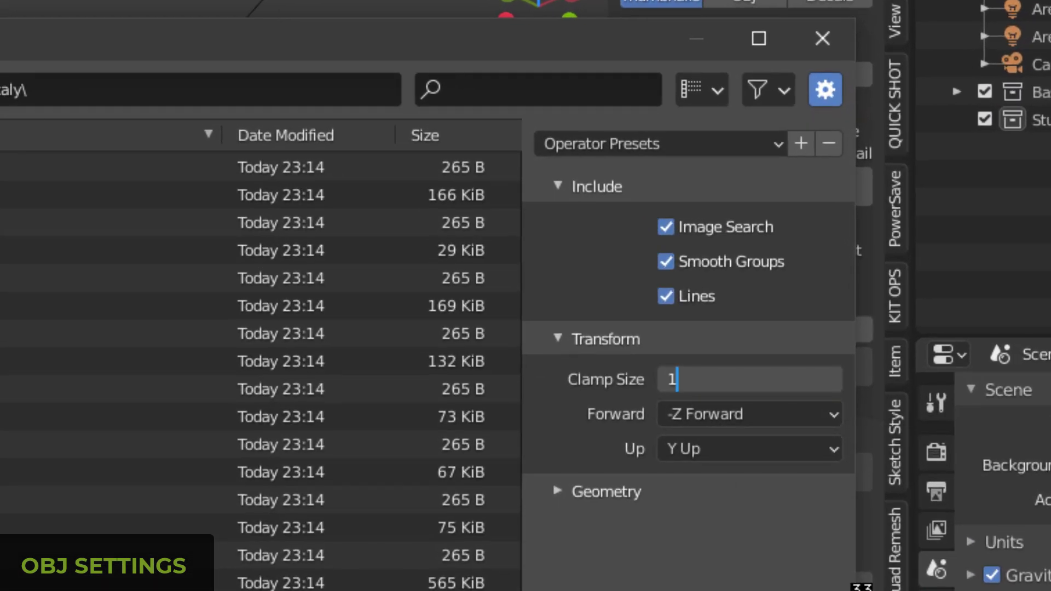
key(Return)
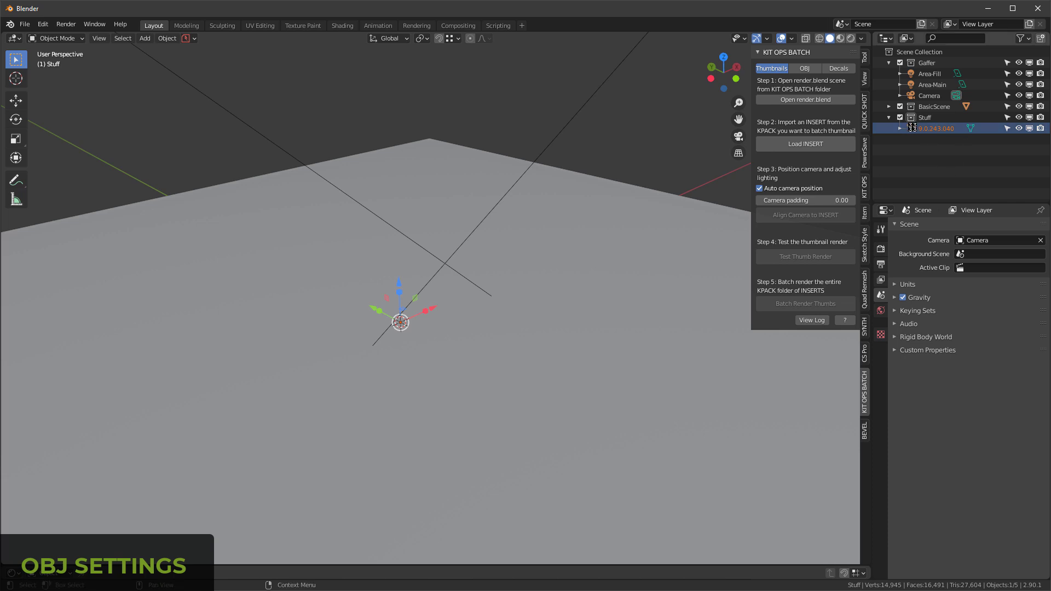
Step: Select the imported 9.0.243.040 object and frame it in the viewport to inspect its scale and orientation
click(912, 127)
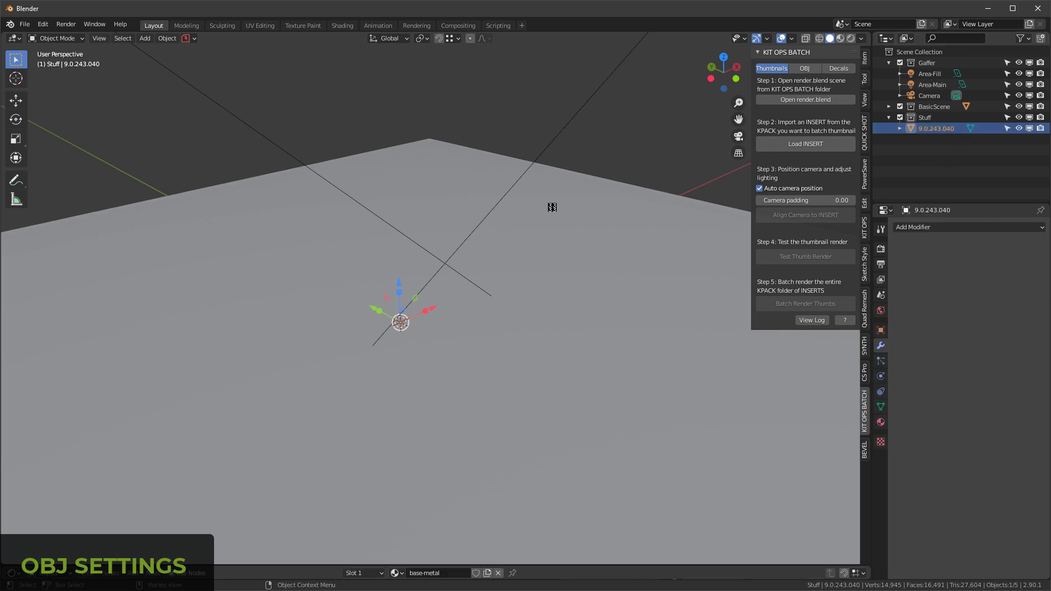
key(KP_Decimal)
middle_drag(434, 261, 597, 260)
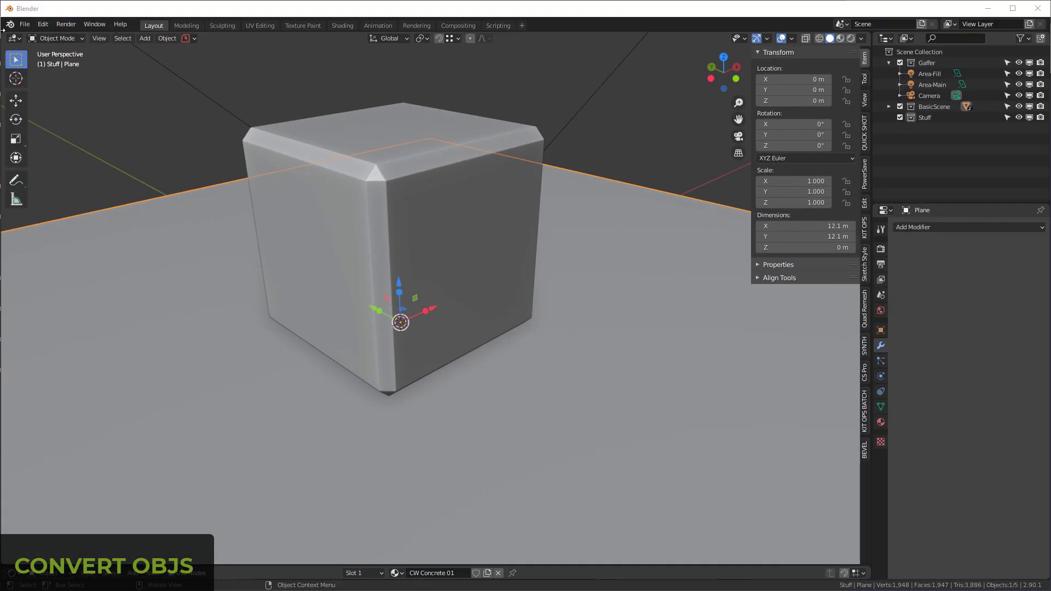
Step: Check the transform options of the Wavefront OBJ import and leave without importing a file
click(25, 24)
mouse_move(91, 173)
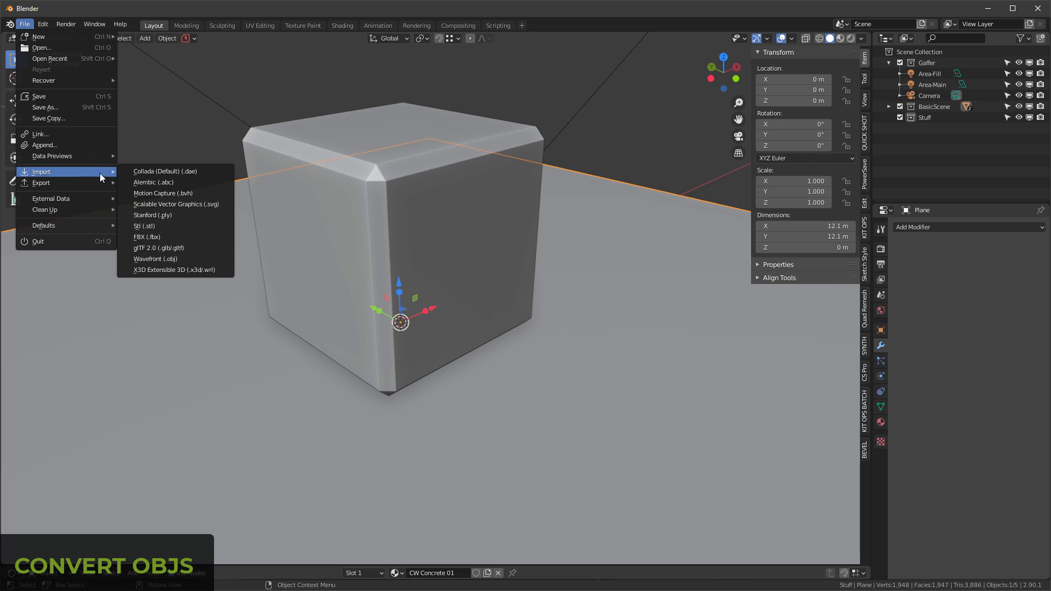
click(176, 258)
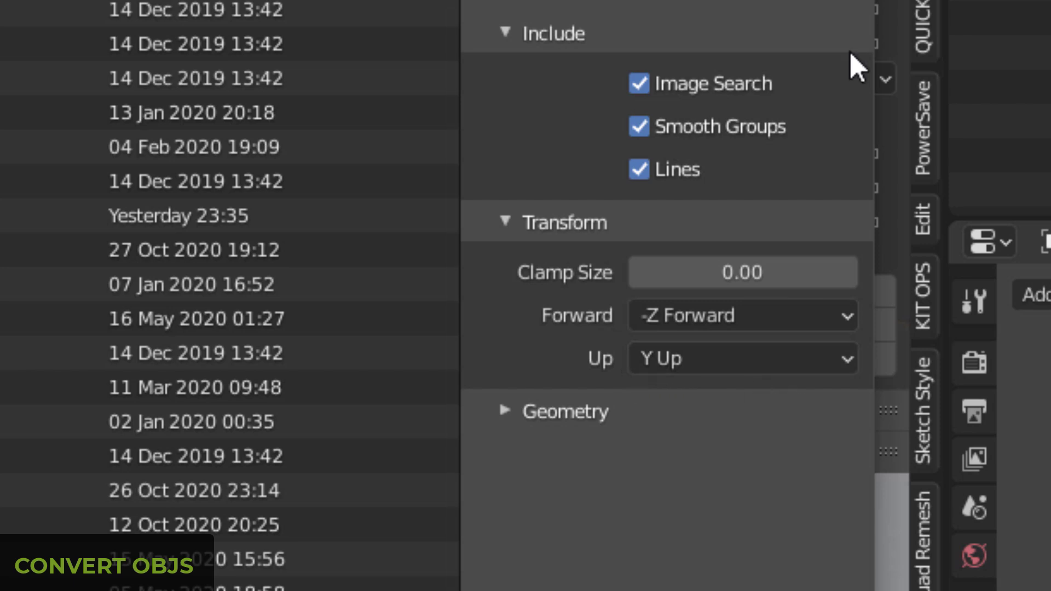
key(Escape)
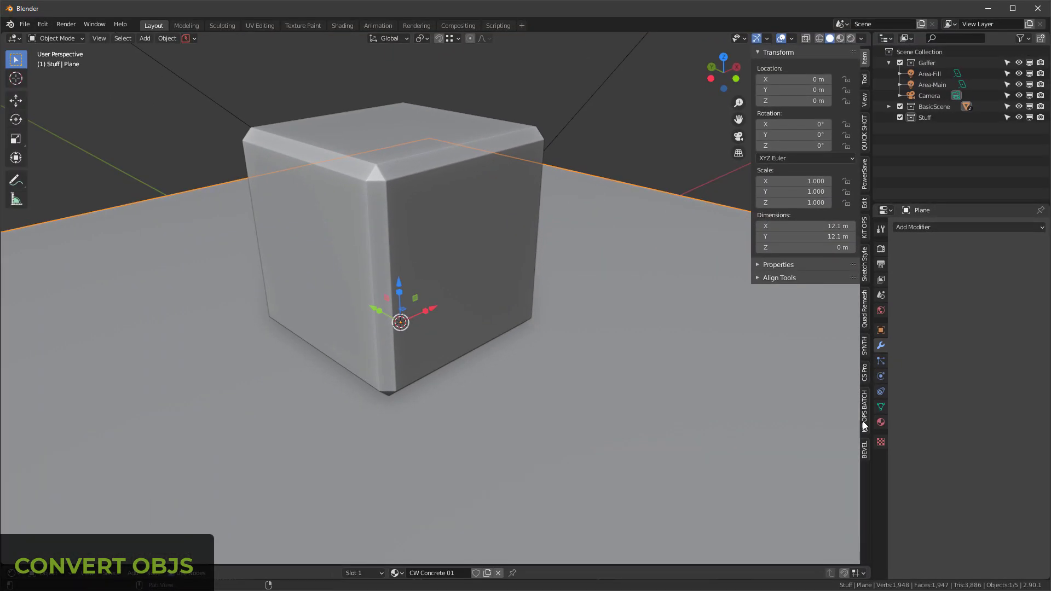
Step: Choose the Downloads\vitaly folder as the import folder for KIT OPS BATCH's OBJ to .blend conversion
click(865, 422)
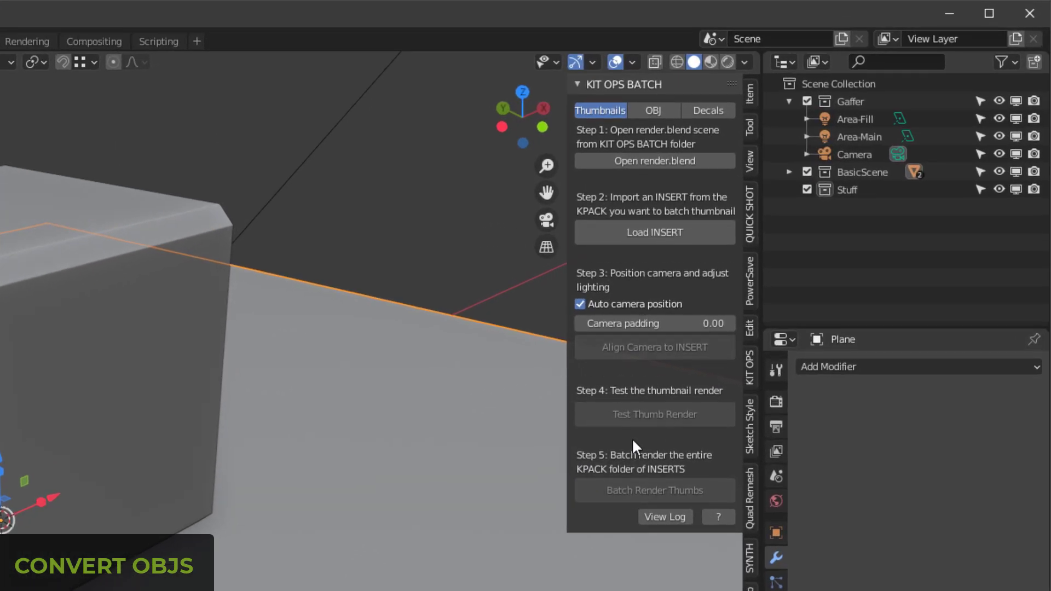
click(655, 110)
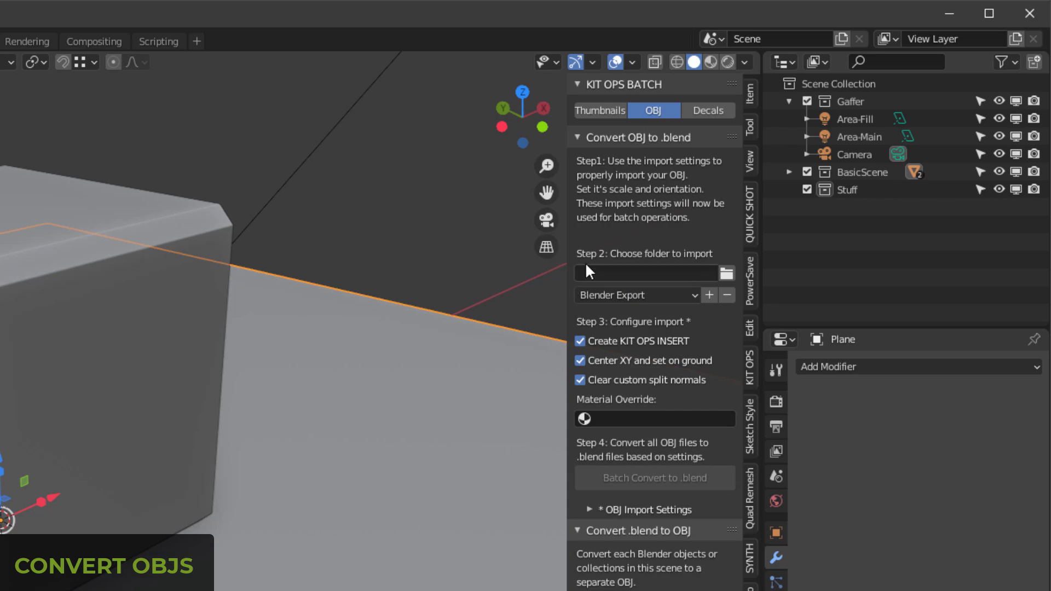
click(726, 274)
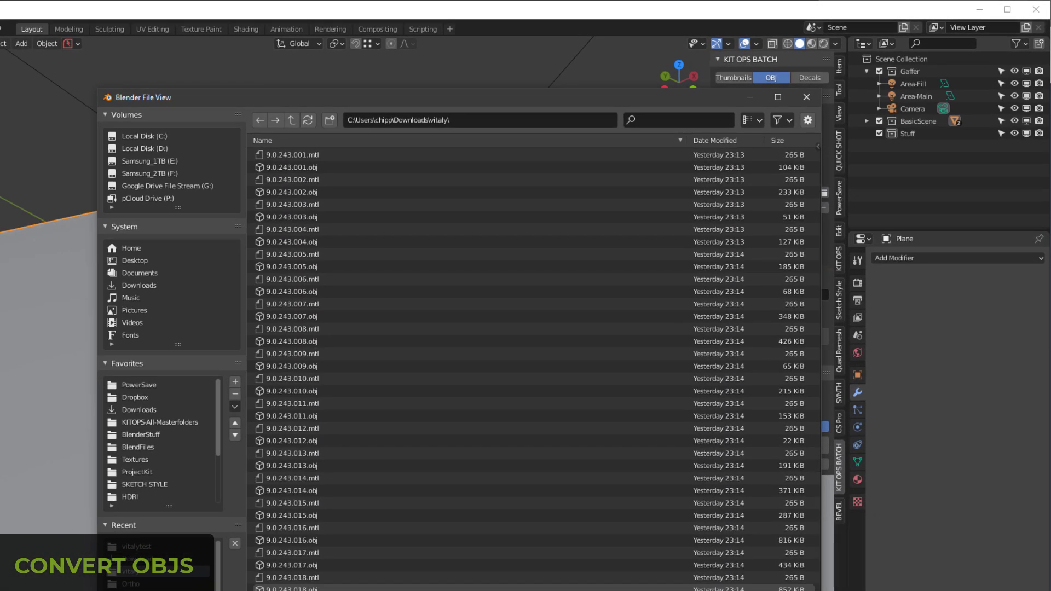
key(Return)
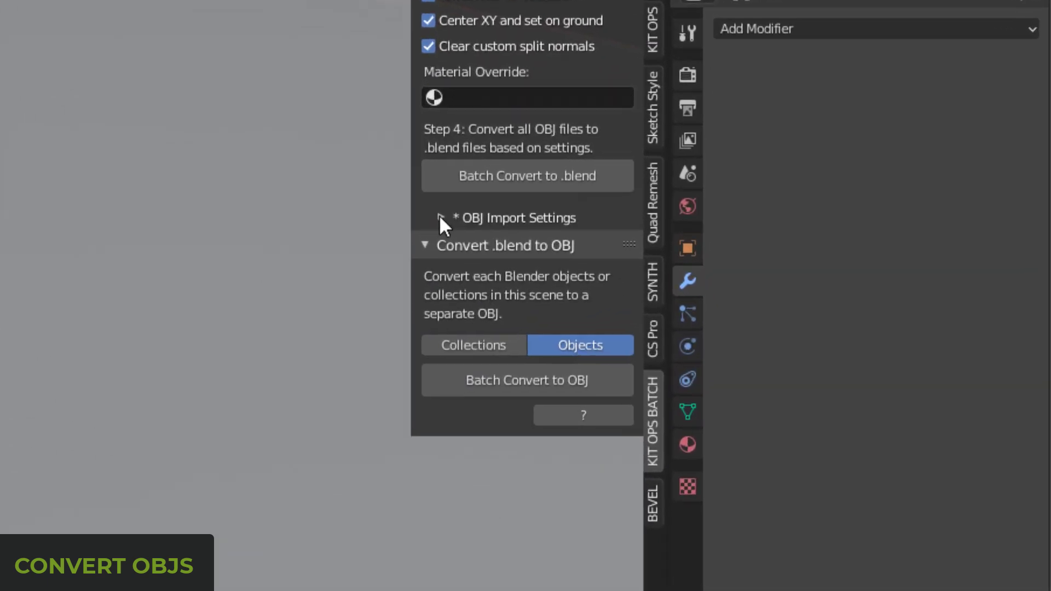
Step: Set the batch OBJ import orientation to -Z Forward and Y Up
click(726, 362)
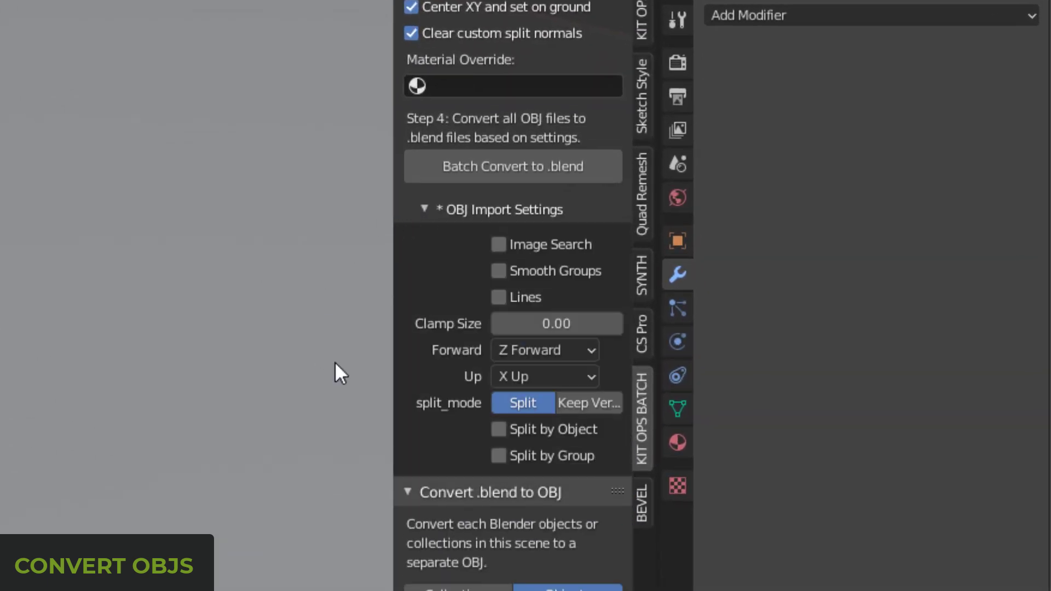
click(515, 352)
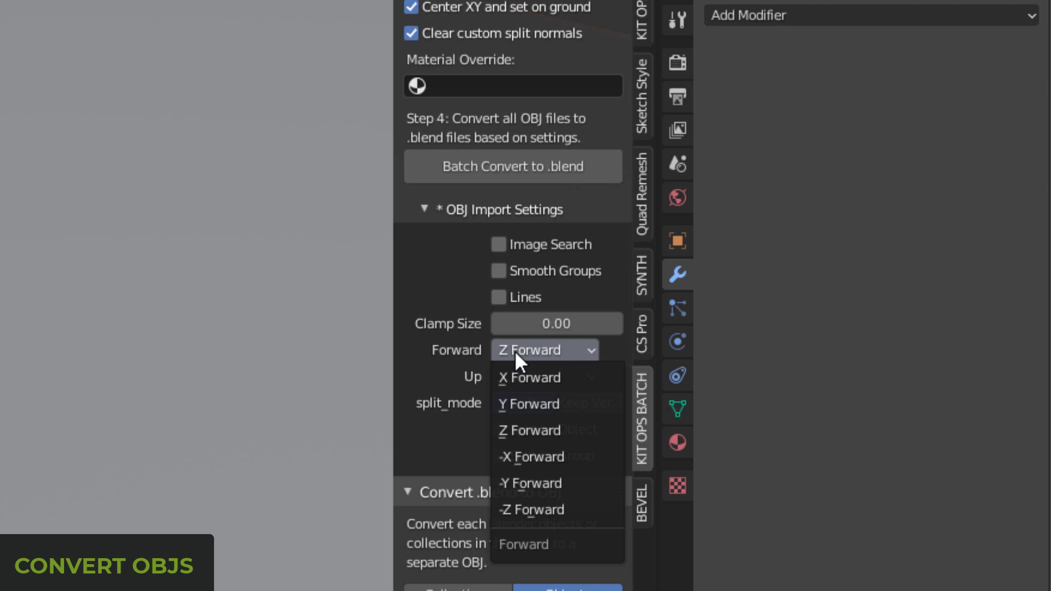
click(543, 507)
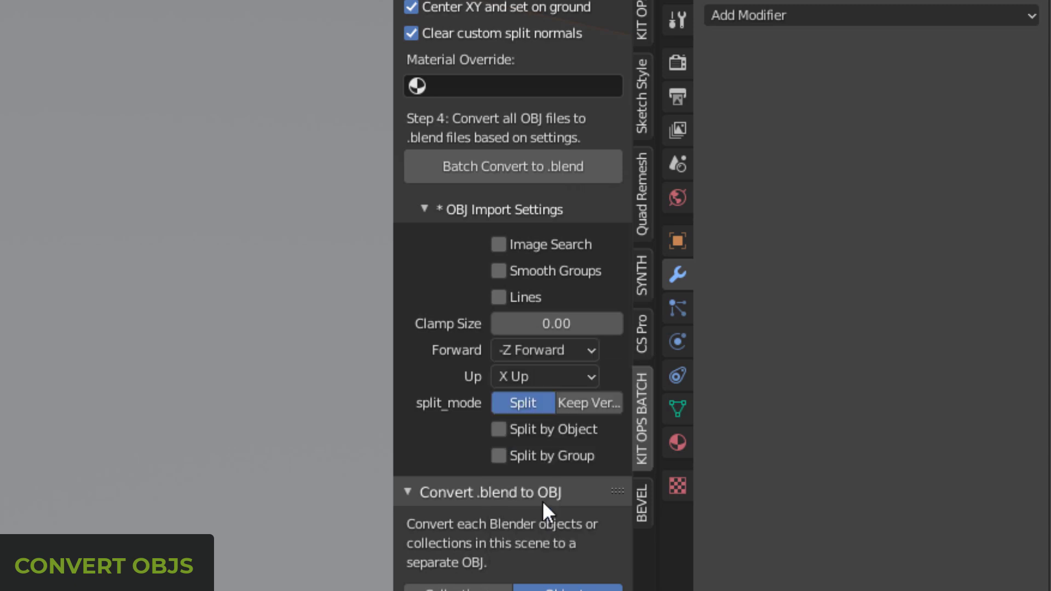
click(504, 379)
click(520, 429)
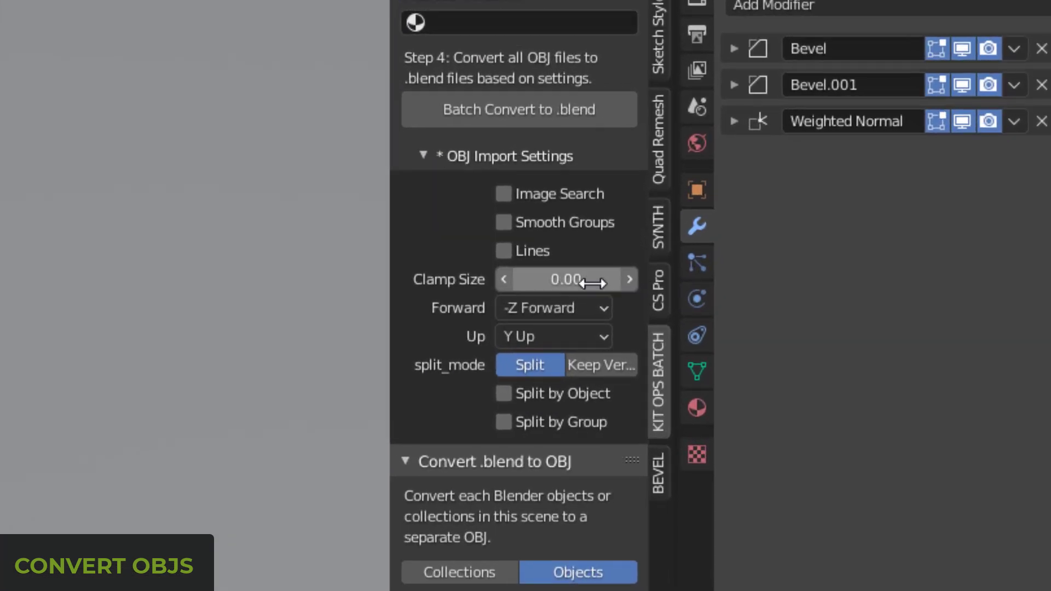
Step: Set the Clamp Size in the batch OBJ import settings to 1
click(593, 283)
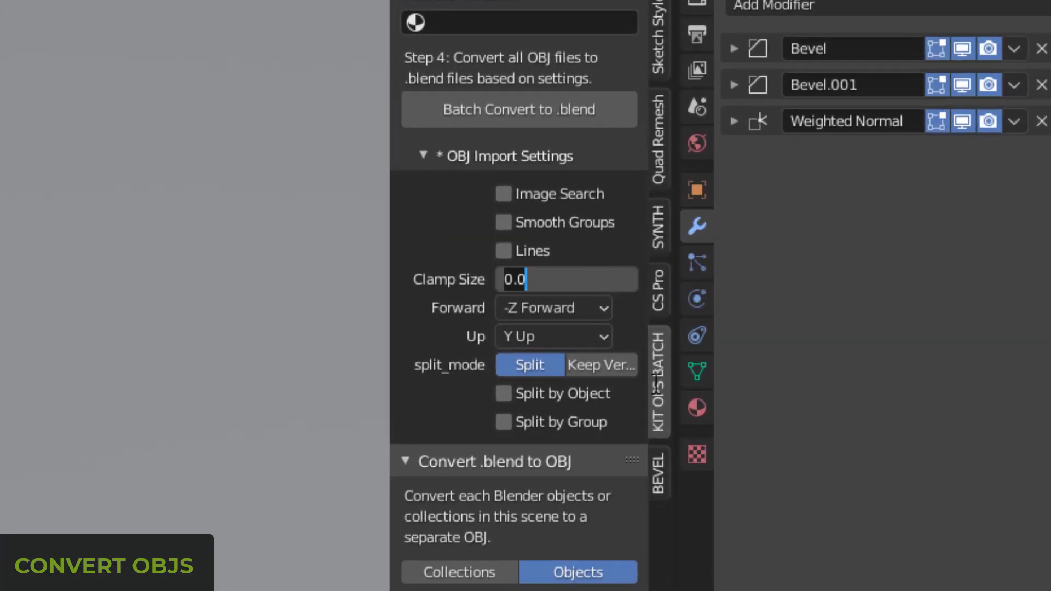
key(BackSpace)
key(BackSpace)
key(BackSpace)
text(1)
key(Return)
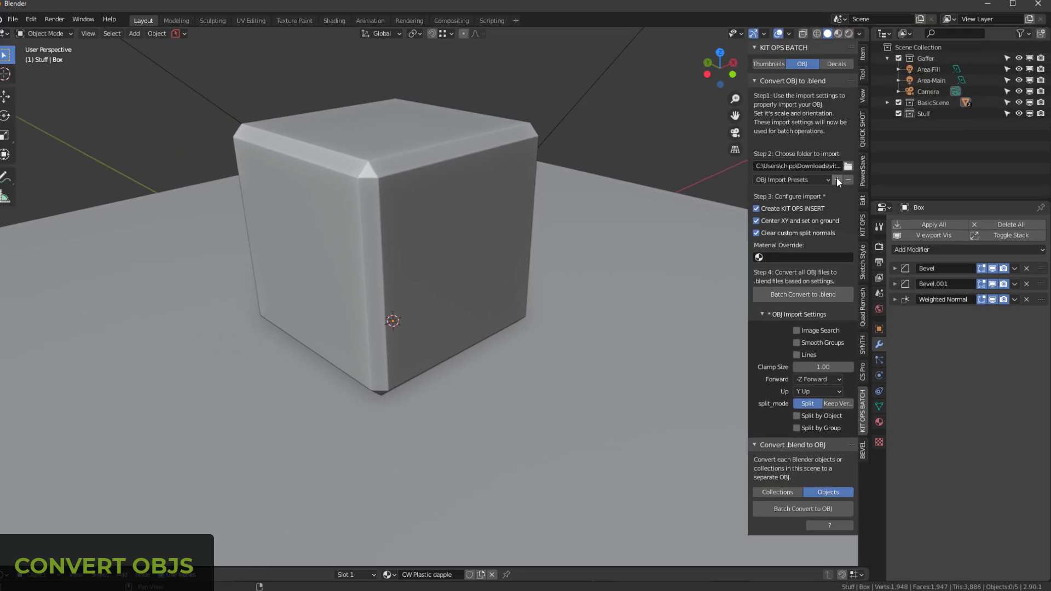
Step: Save the current batch OBJ import settings as a preset named vitalimport
click(840, 184)
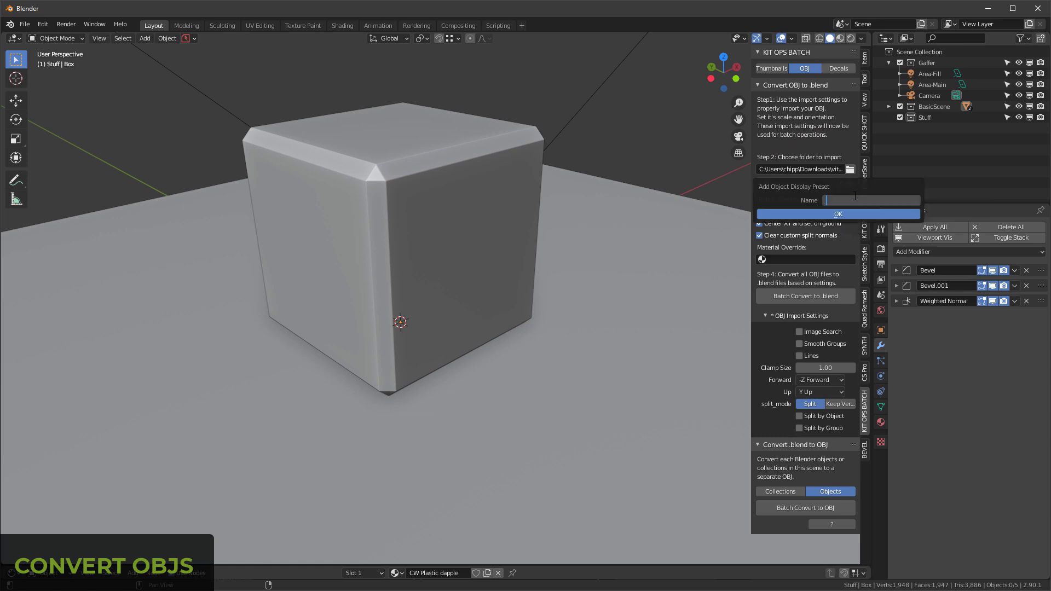
text(vitalimport)
key(Return)
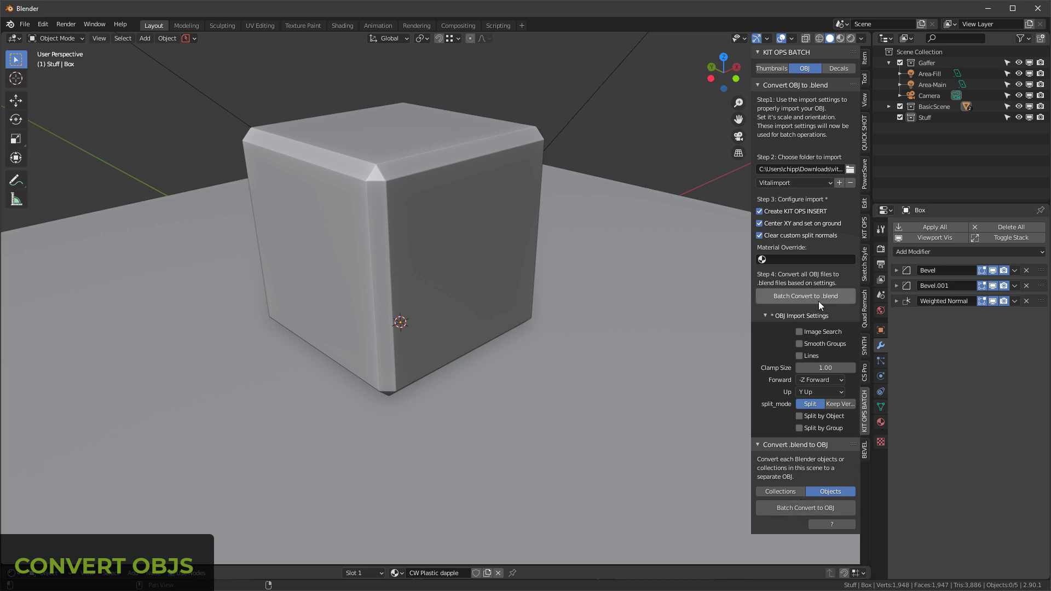
Step: Show the system console to check its output and return to the main Blender window
click(94, 26)
click(137, 137)
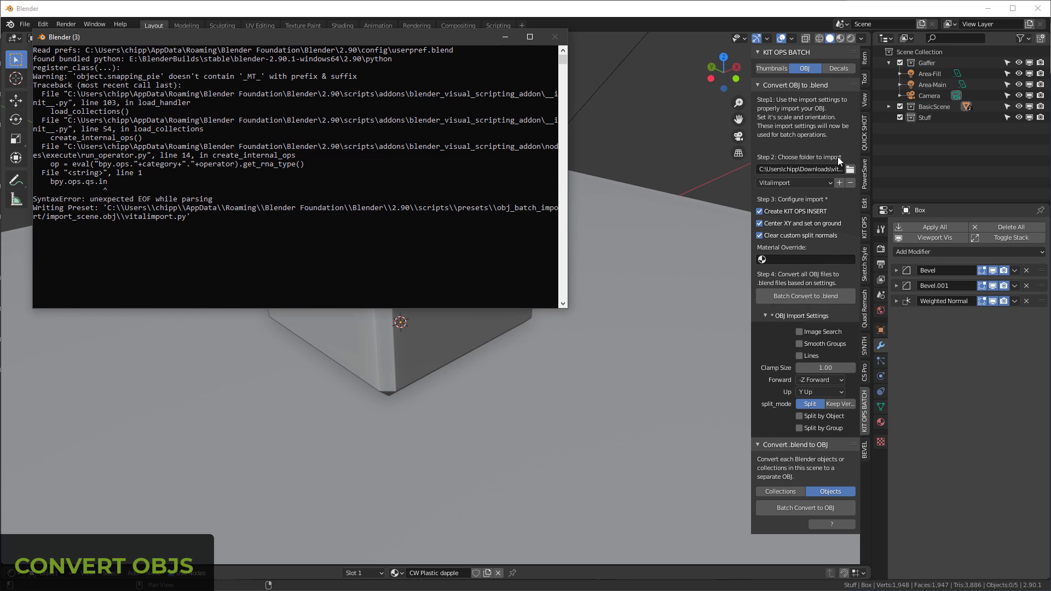
click(983, 443)
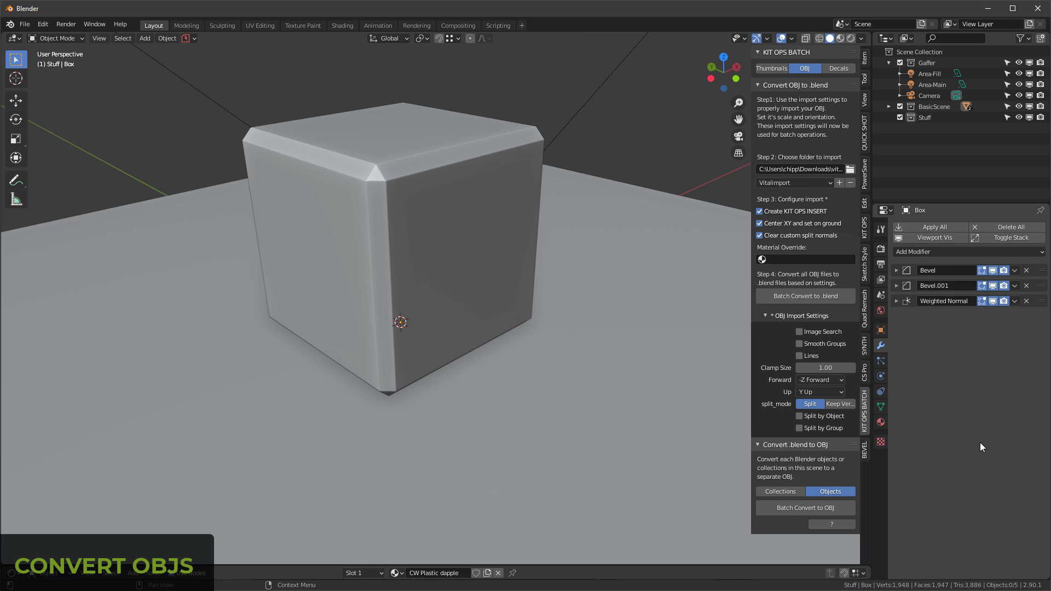
Step: Switch the viewport to Material Preview shading with the floor plane selected
click(563, 236)
key(z)
click(618, 321)
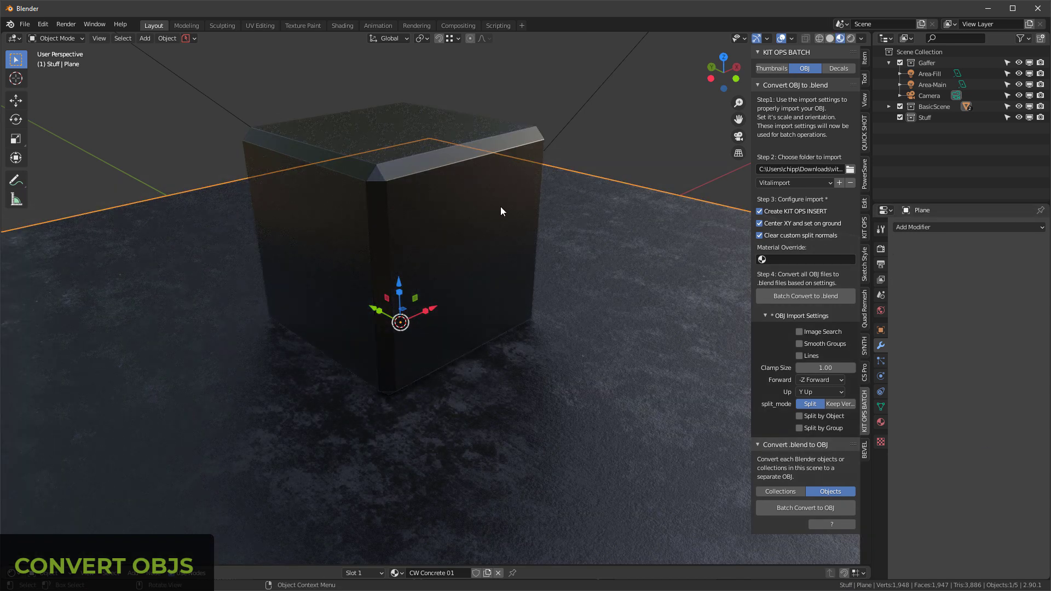
Step: Replace the box's material with a new one named metal, using Metallic 1.000 and Roughness 0.084
click(499, 206)
click(498, 573)
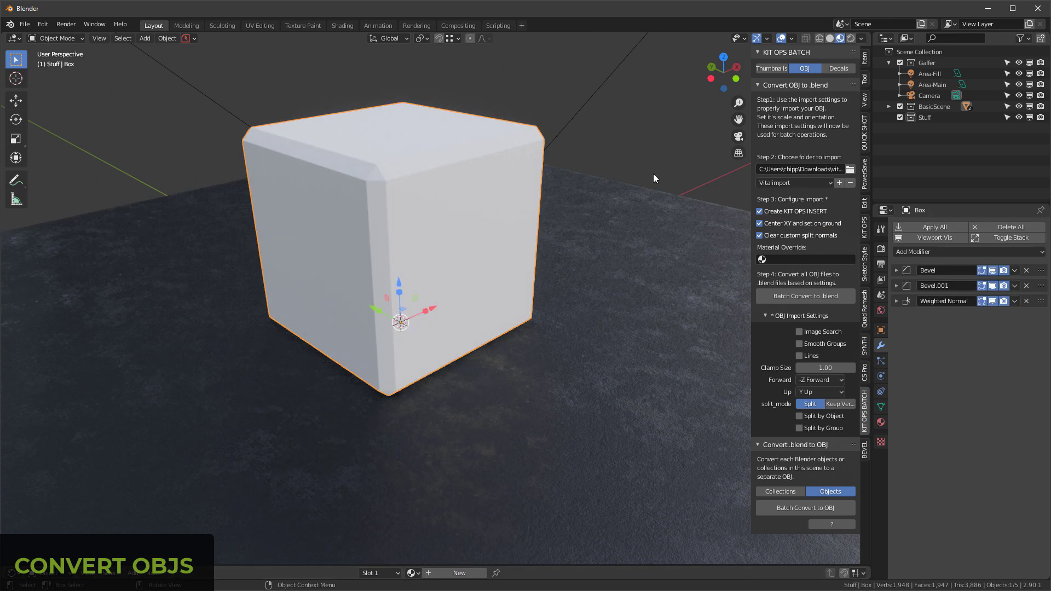
click(461, 573)
click(881, 423)
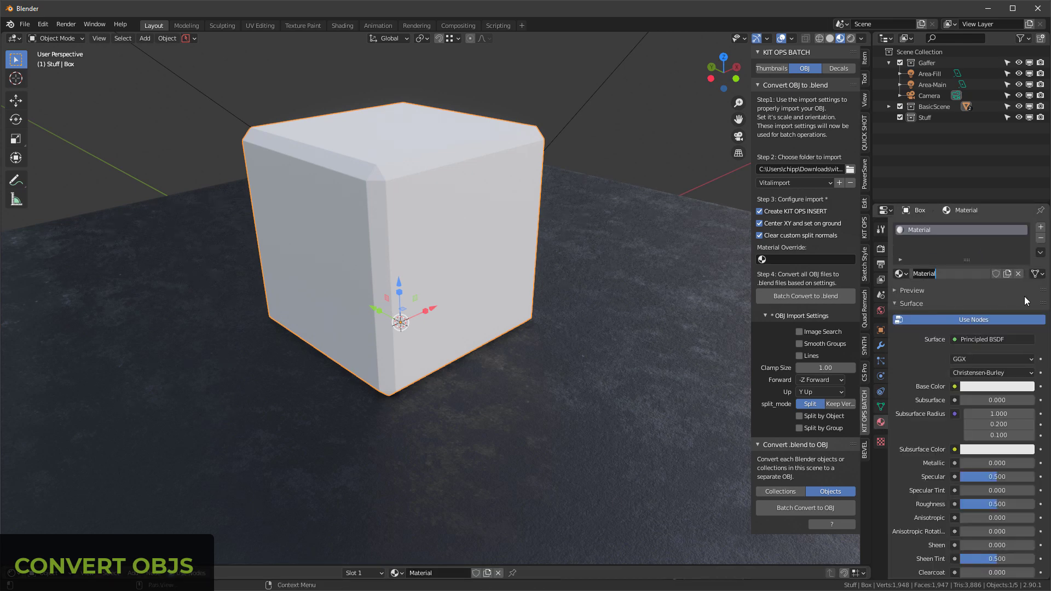
text(metal)
key(Return)
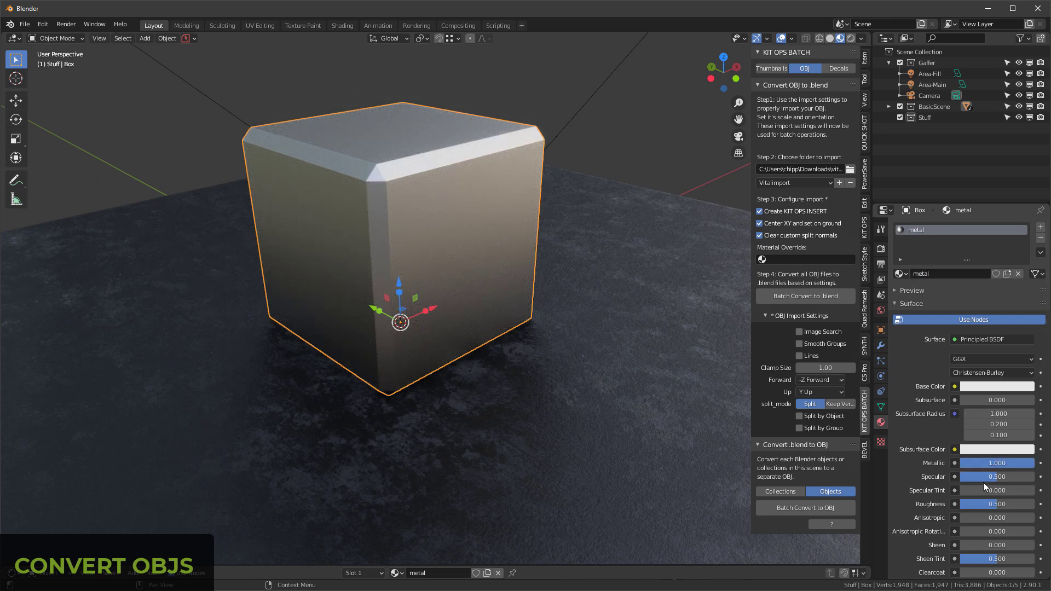
key(BackSpace)
drag(928, 509, 934, 510)
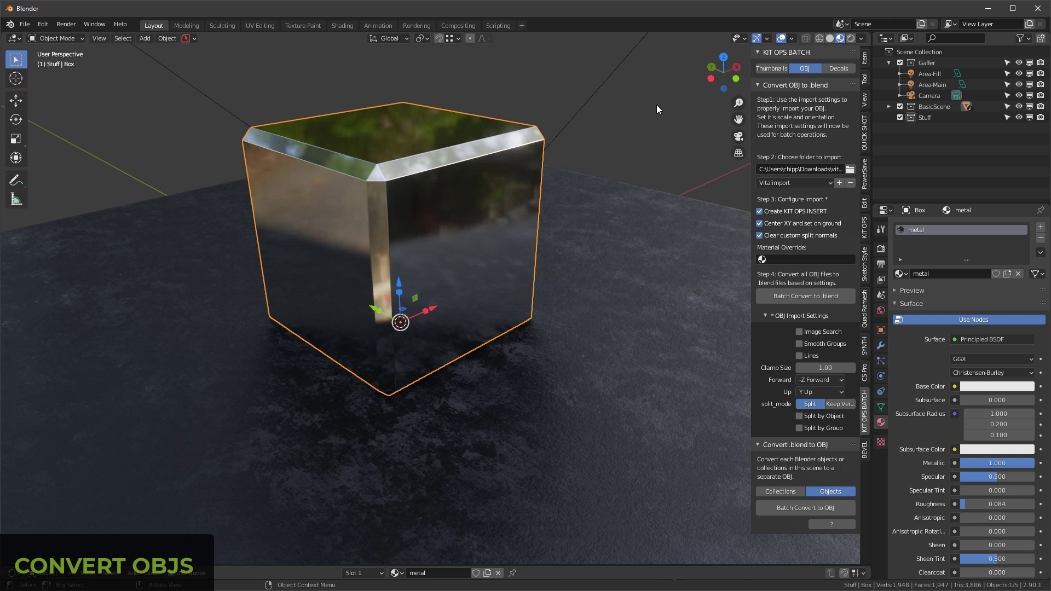
Step: Set the Material Override to metal and batch convert the OBJ folder to .blend files with the system console shown
click(761, 260)
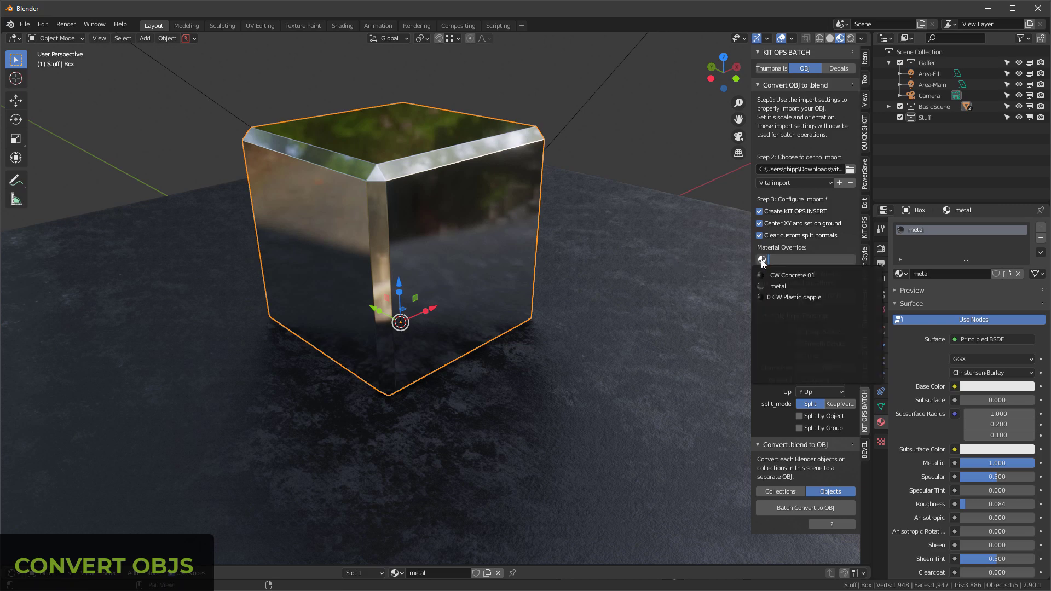
click(784, 285)
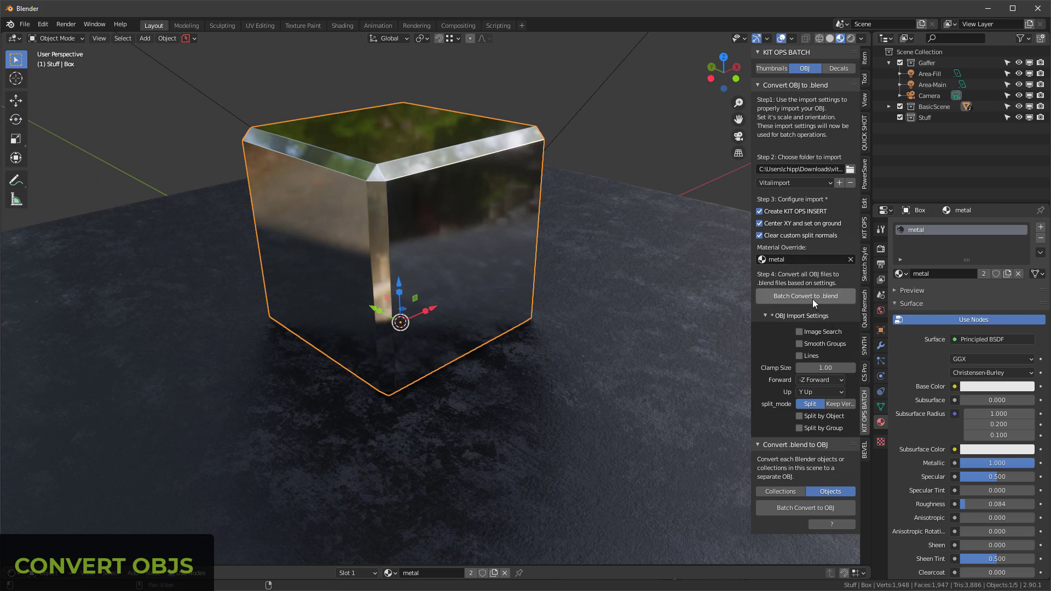
click(94, 24)
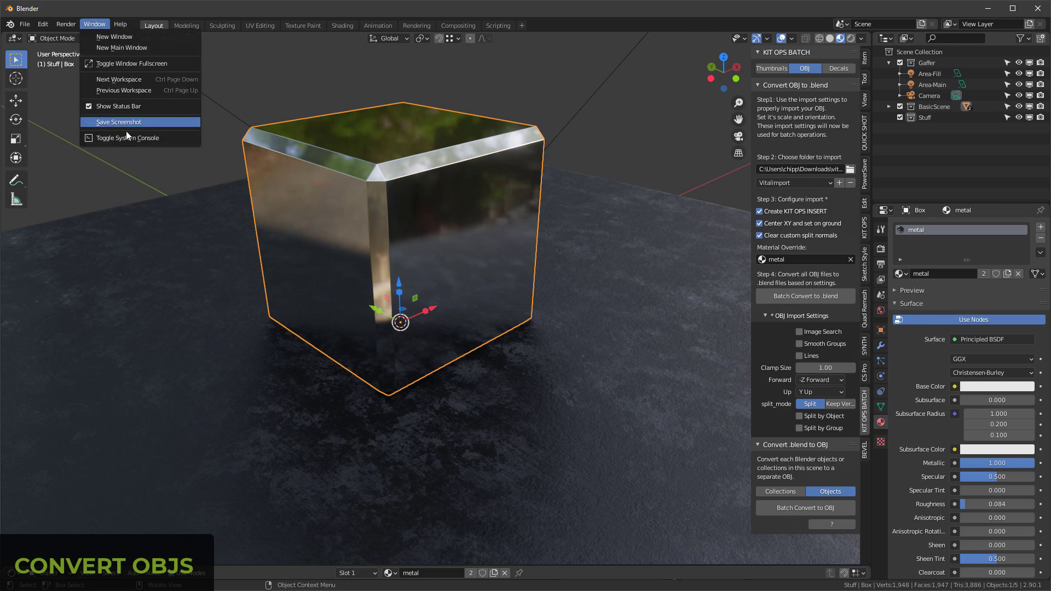
click(133, 141)
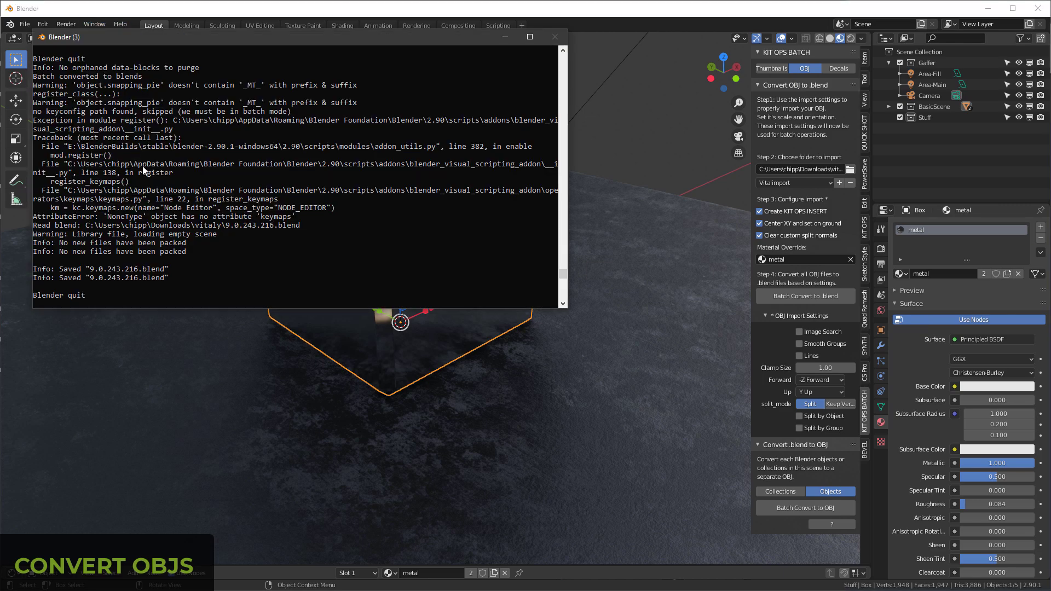
click(821, 298)
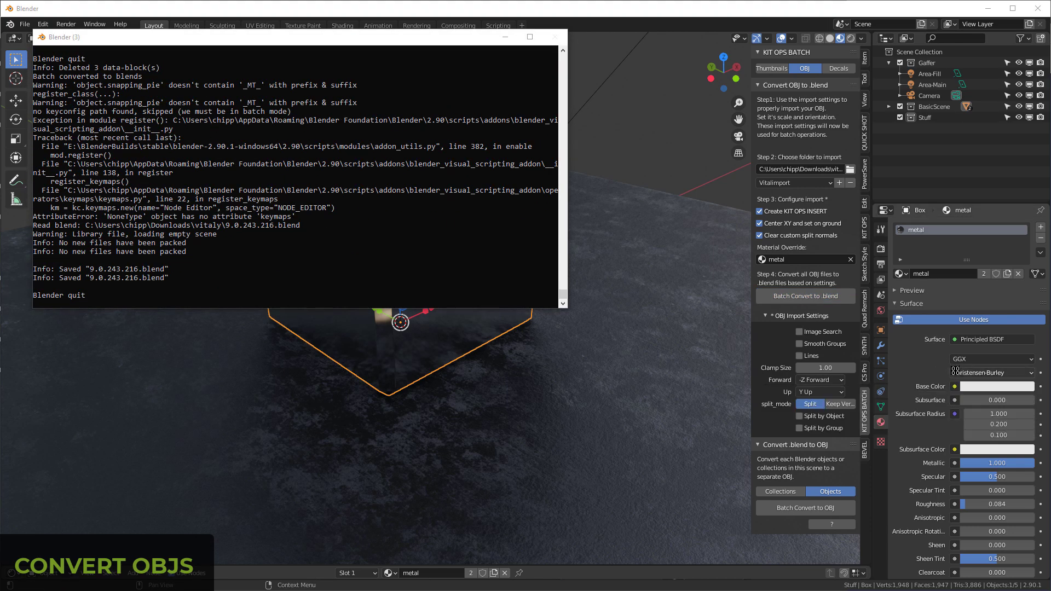
click(602, 11)
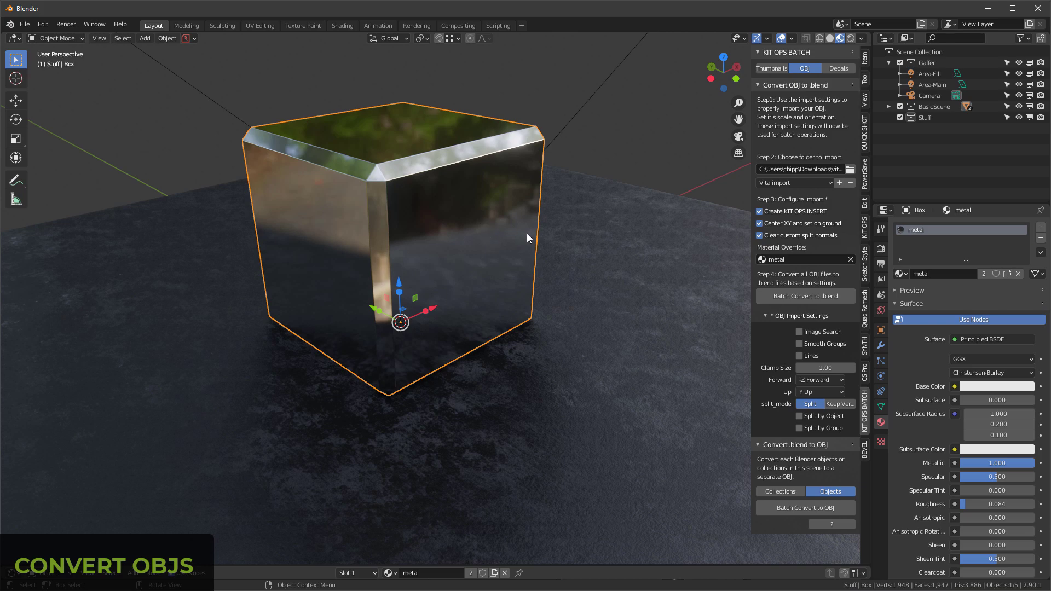
Step: Switch to File Explorer and copy all the converted .blend files from the vitaly folder
drag(616, 159, 615, 104)
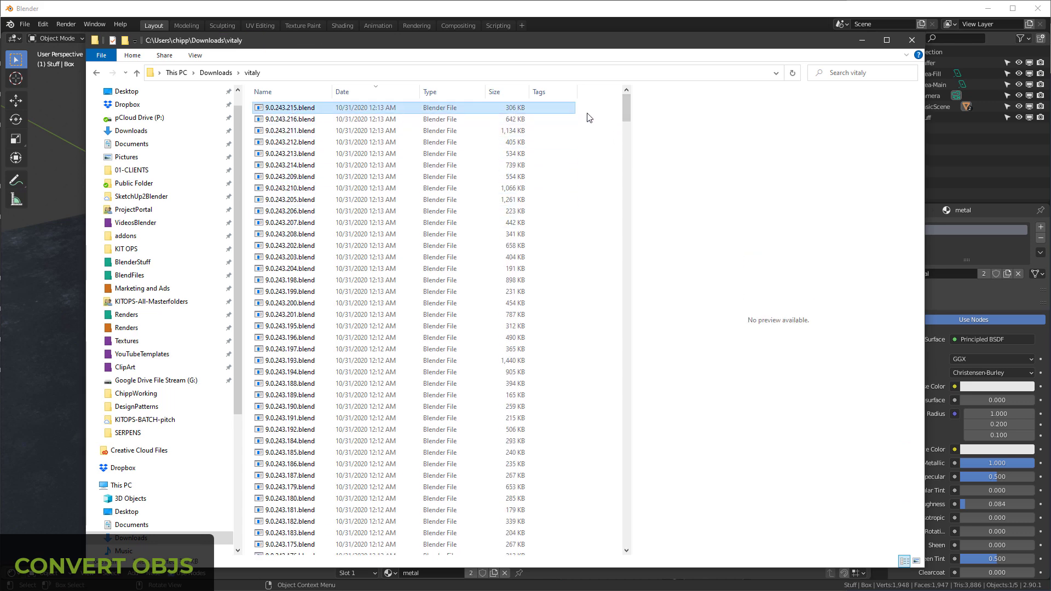
drag(627, 107, 630, 249)
shift+click(291, 320)
Step: Create a new folder named vitalyMaster in Downloads
click(216, 73)
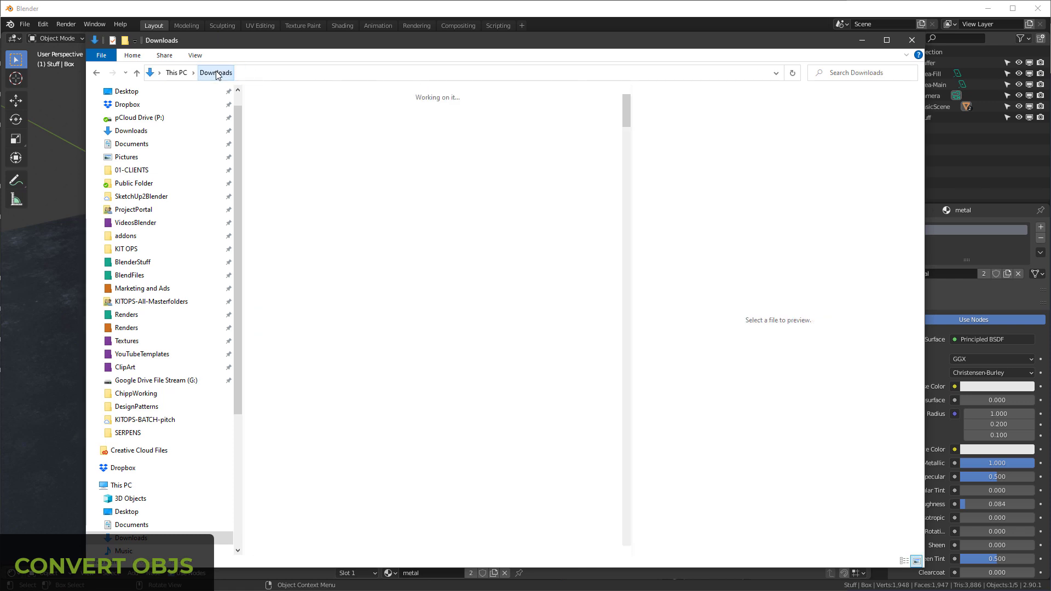
right_click(438, 129)
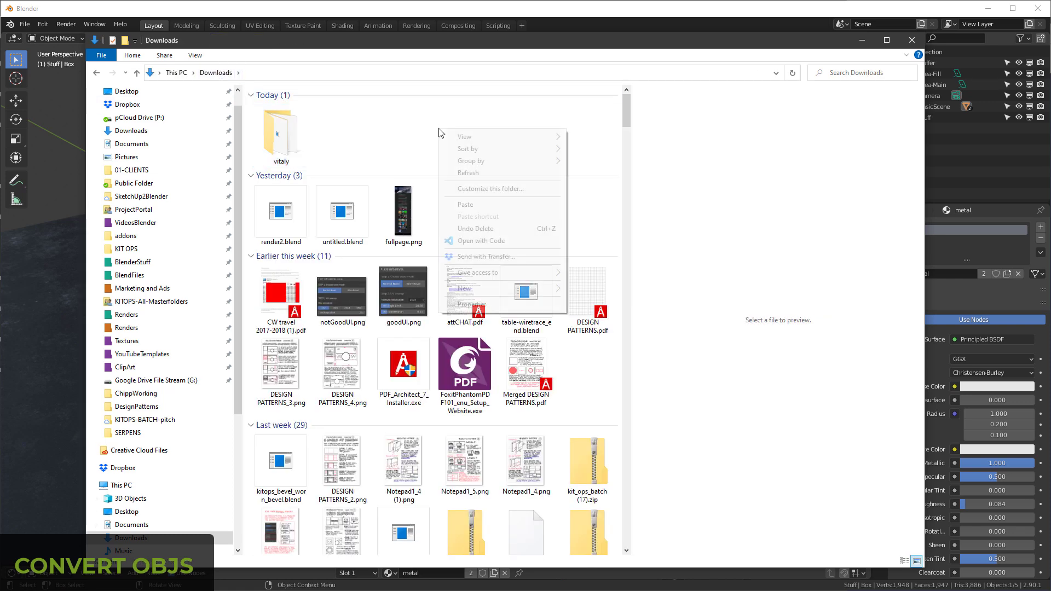
mouse_move(515, 288)
click(595, 292)
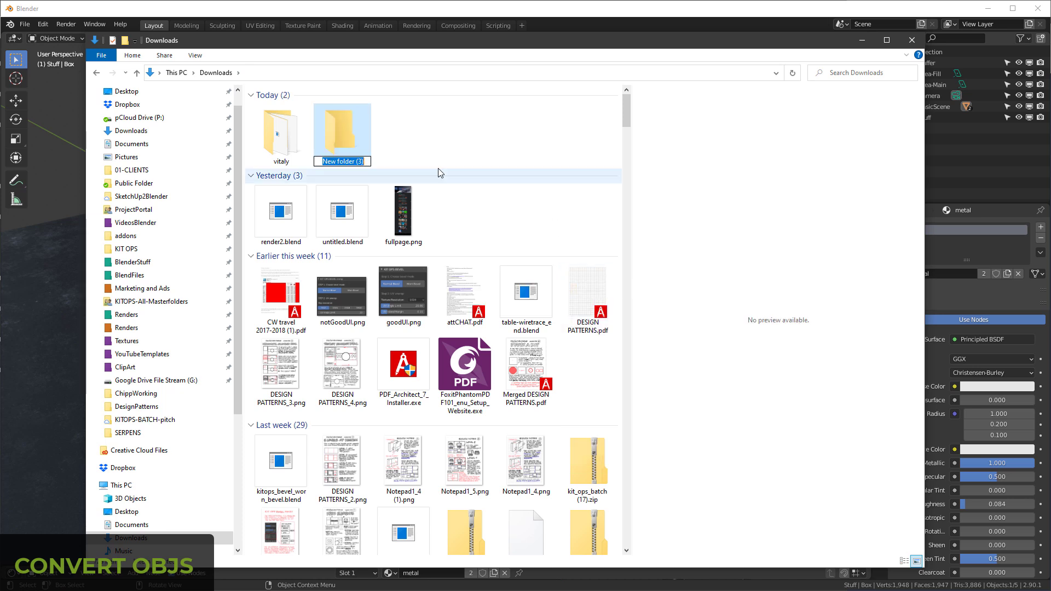
text(vitalyMaster)
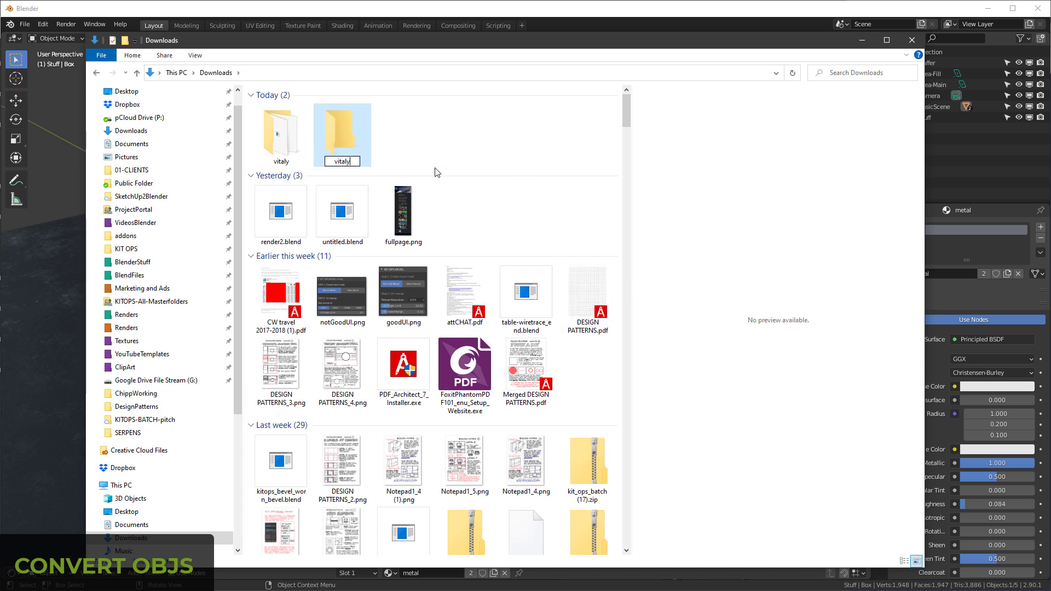
key(Return)
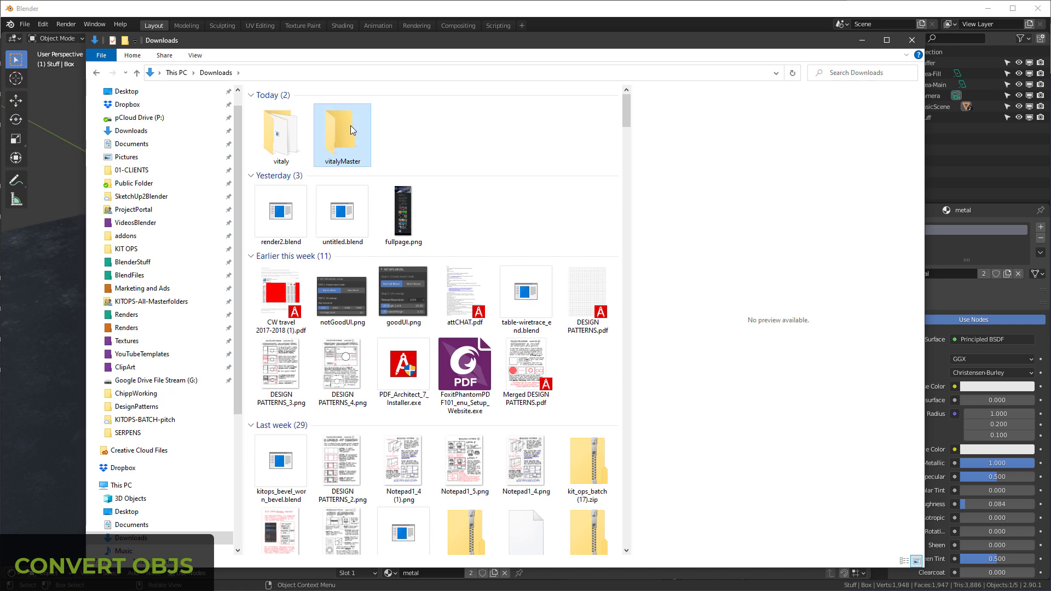
Step: Create a subfolder named vitalyKit inside vitalyMaster and paste the copied .blend files into it
double_click(350, 126)
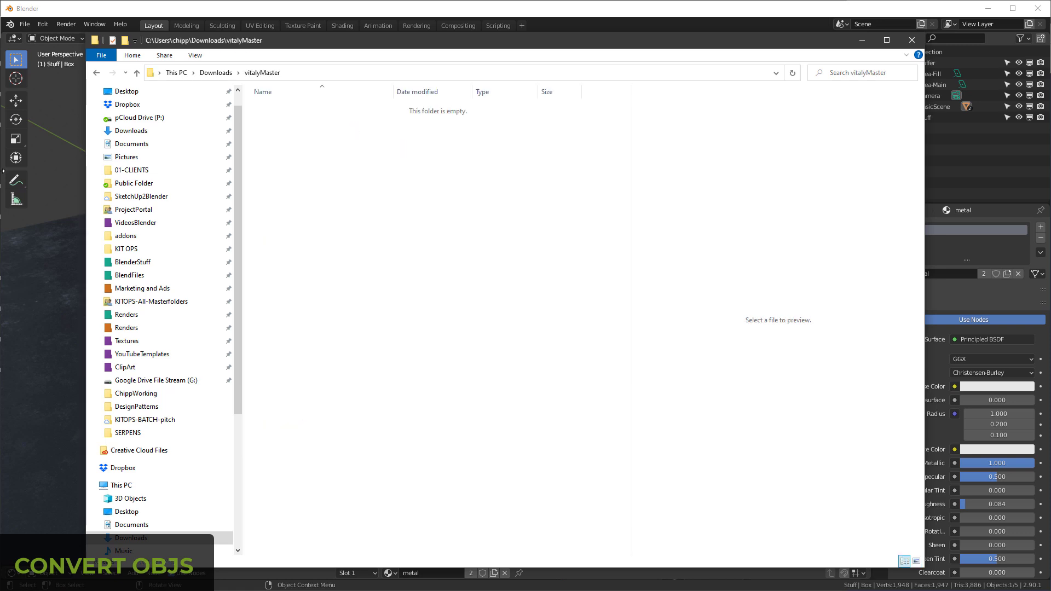
key(ctrl+n)
key(ctrl+shift+n)
text(vi)
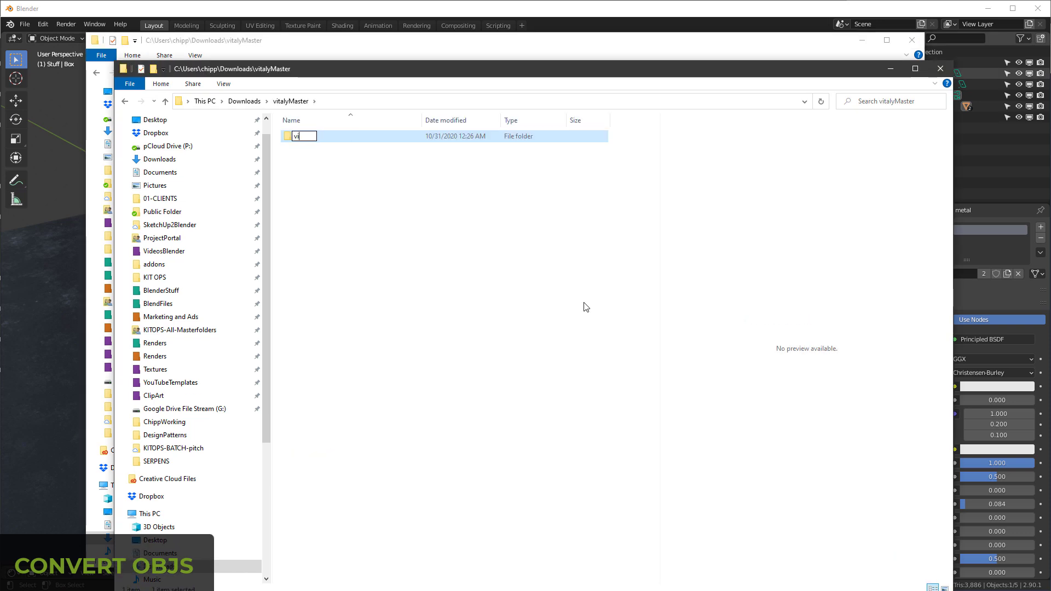
text(talyKit)
key(Return)
key(Return)
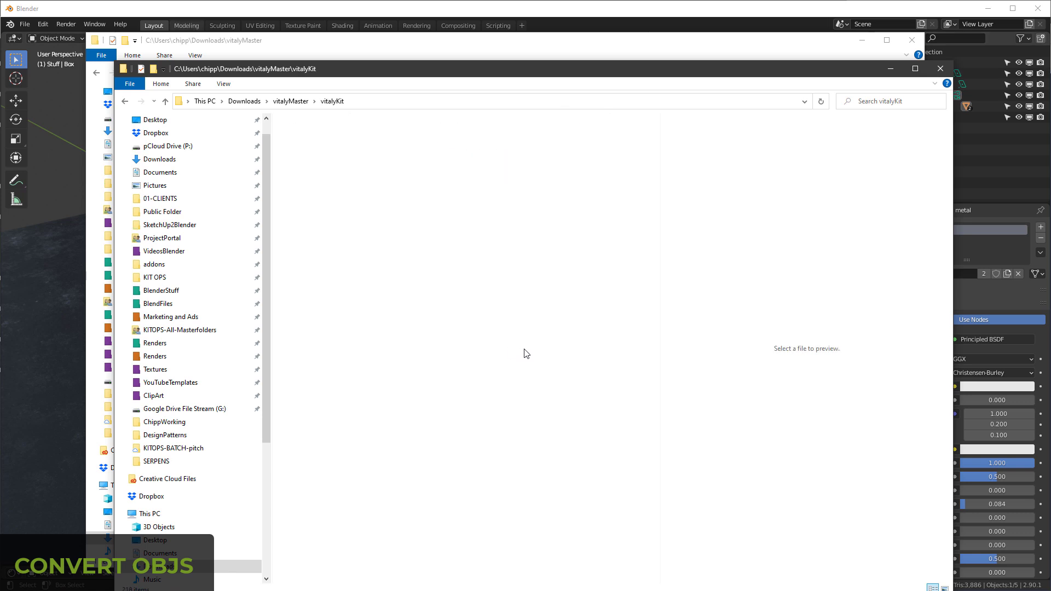
key(ctrl+v)
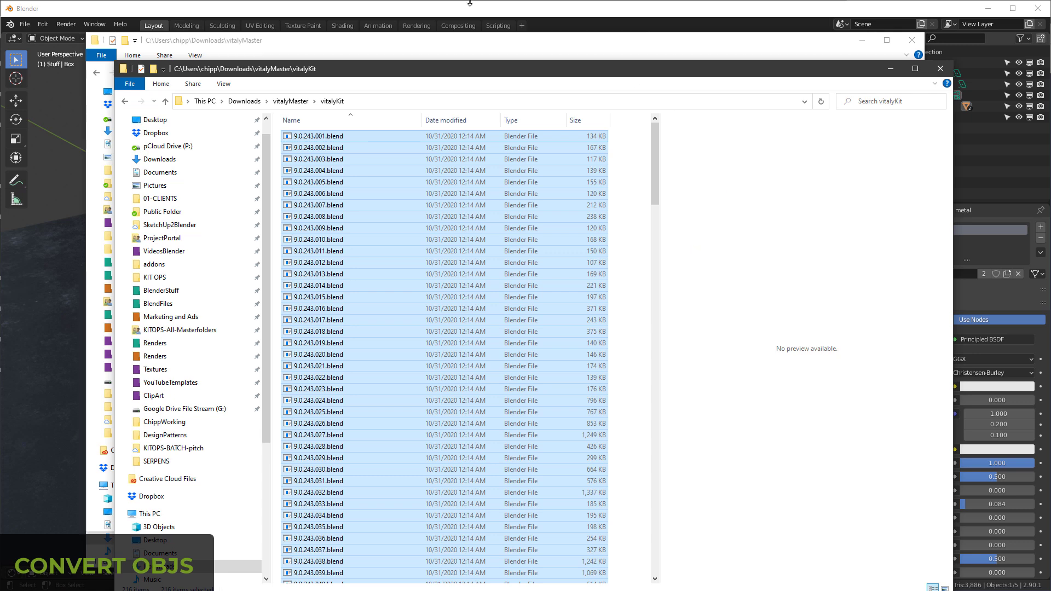
Step: Return to Blender and open the KIT OPS add-on's file path preferences
click(466, 6)
click(43, 25)
click(71, 199)
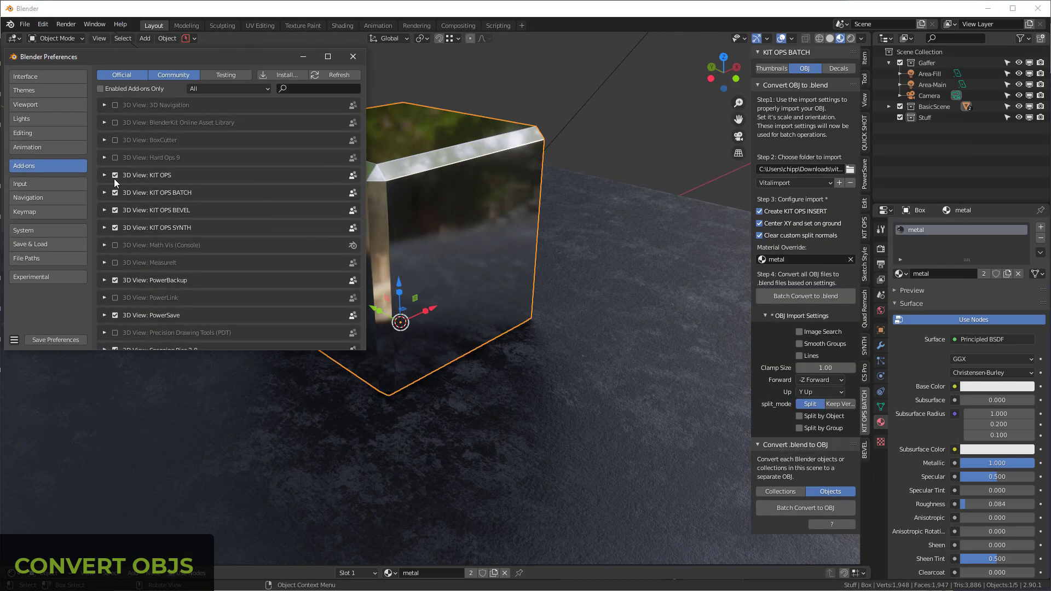
click(104, 175)
scroll(321, 235, down, 5)
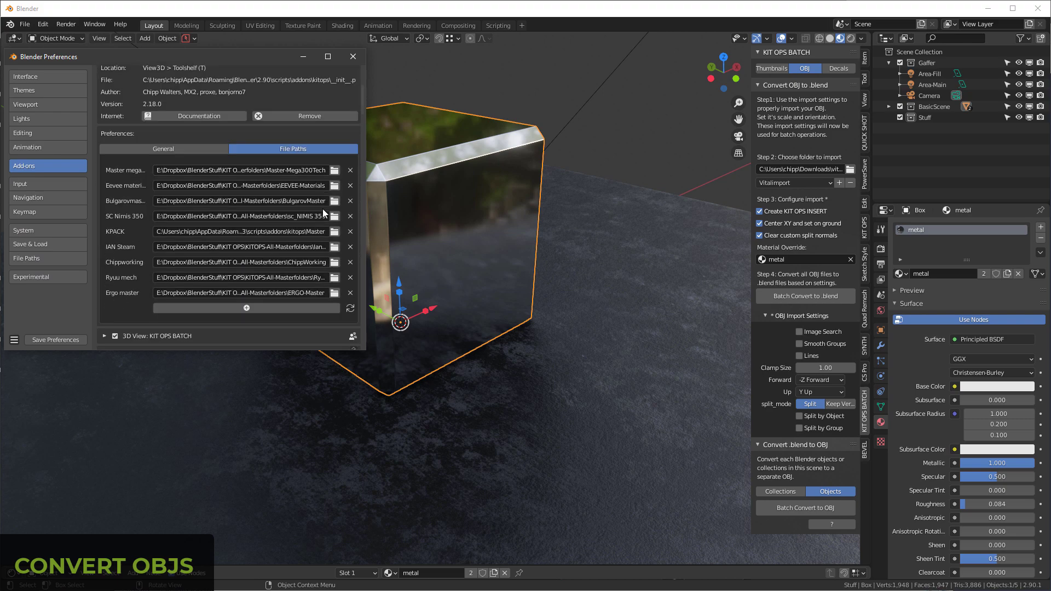
Step: Add the vitalyMaster folder from Downloads as a new KIT OPS master folder path and close the preferences
click(248, 308)
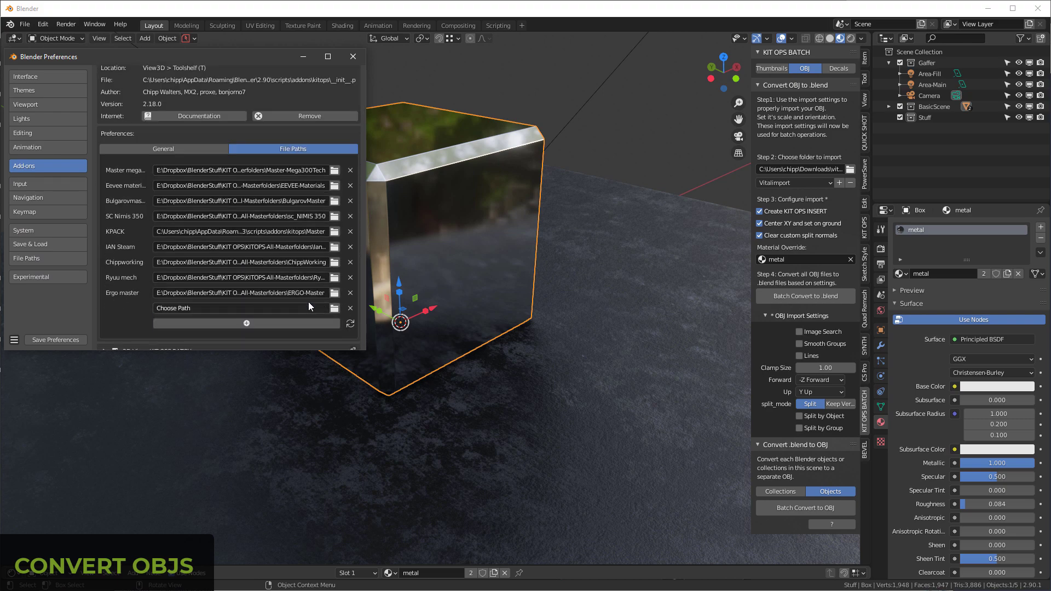
click(333, 309)
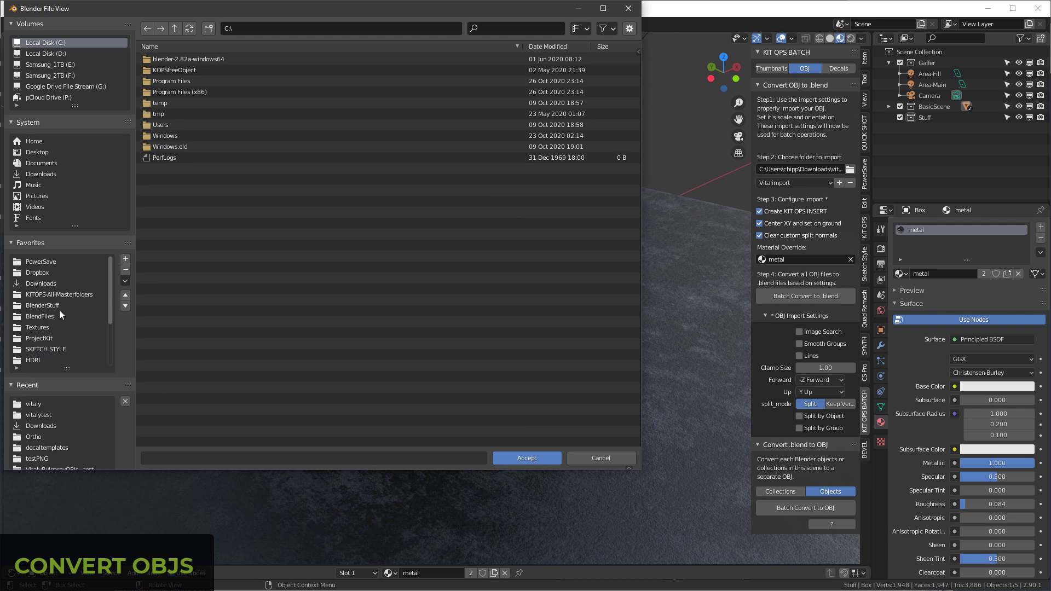
click(50, 284)
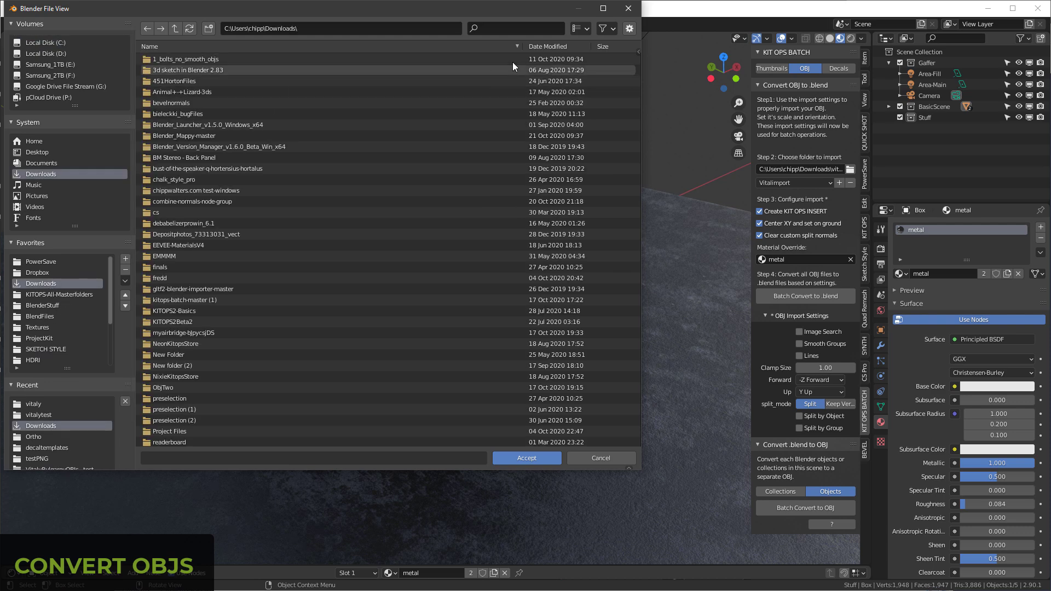
click(553, 47)
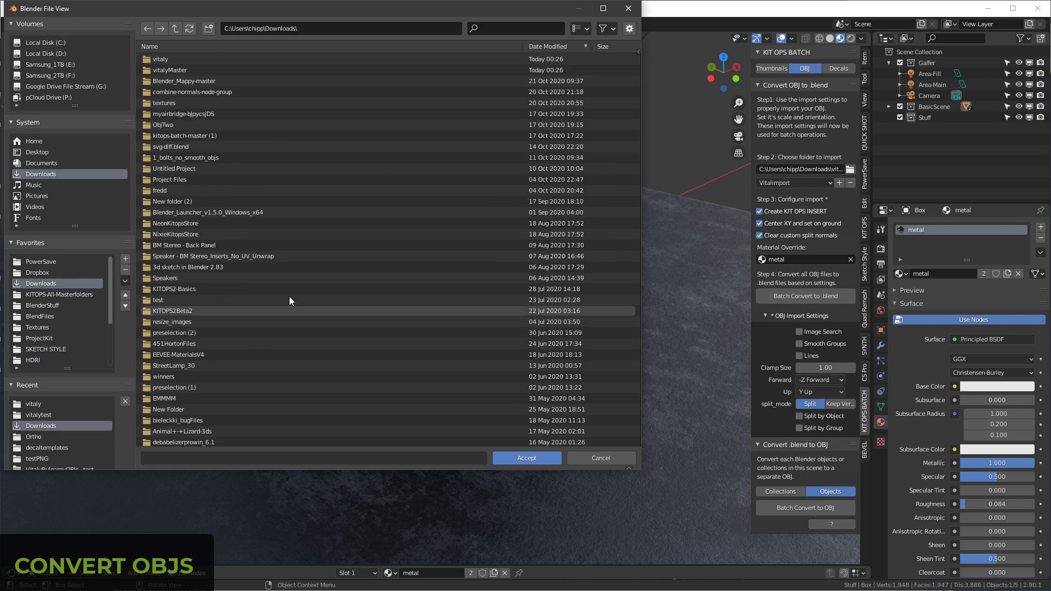
double_click(168, 69)
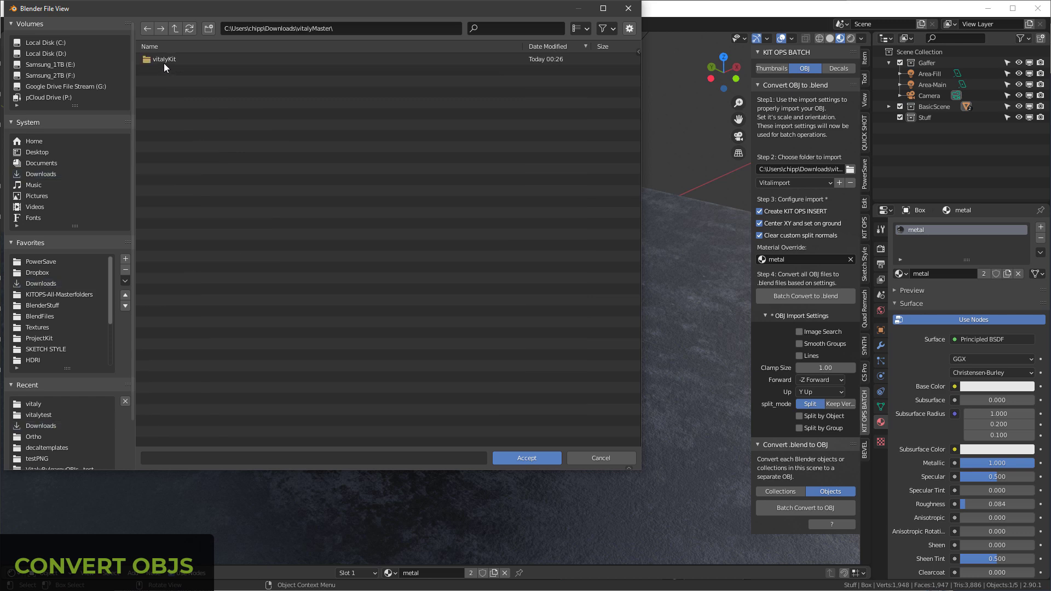
double_click(159, 57)
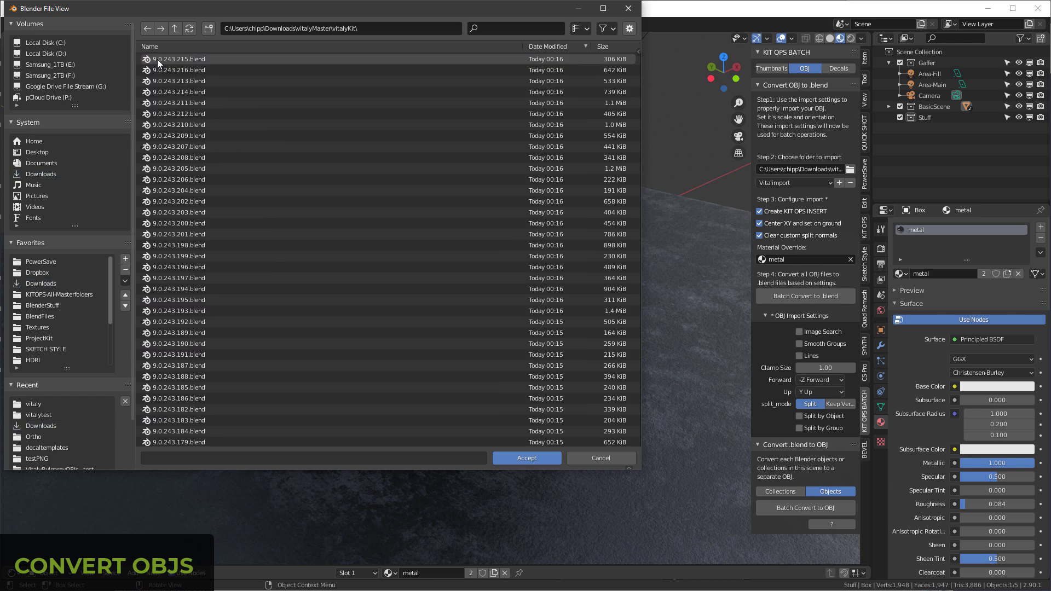
click(174, 28)
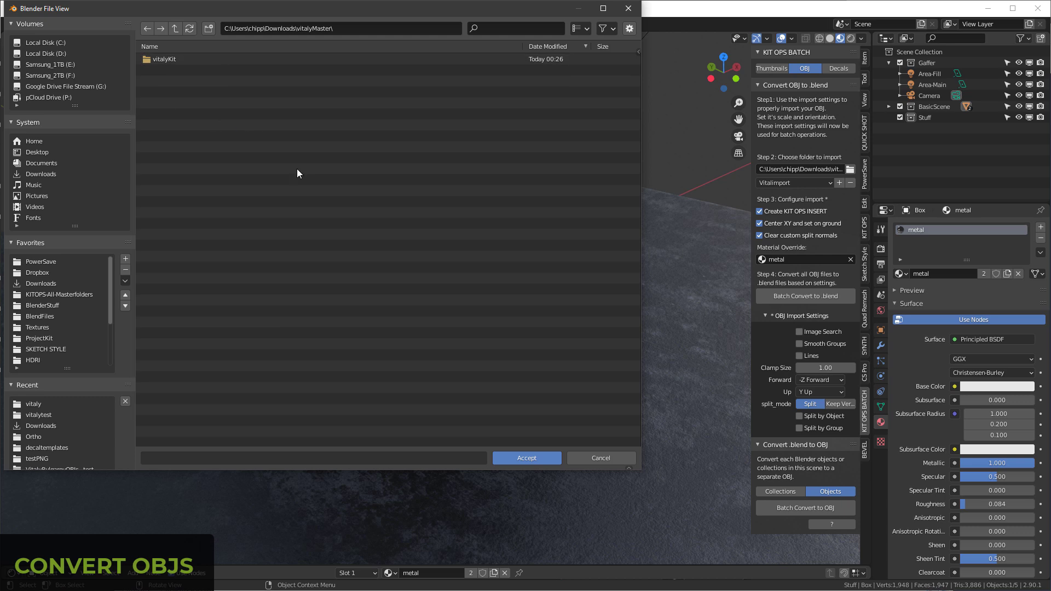
click(535, 460)
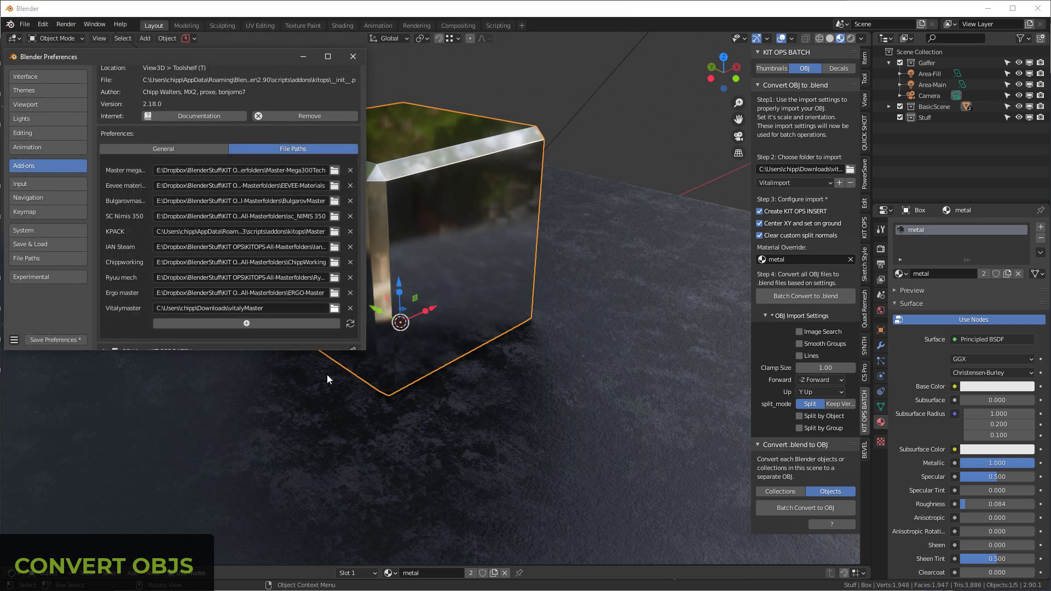
click(353, 56)
Step: Load the Vitalykit KPACK in KIT OPS and view its INSERT thumbnails
click(865, 227)
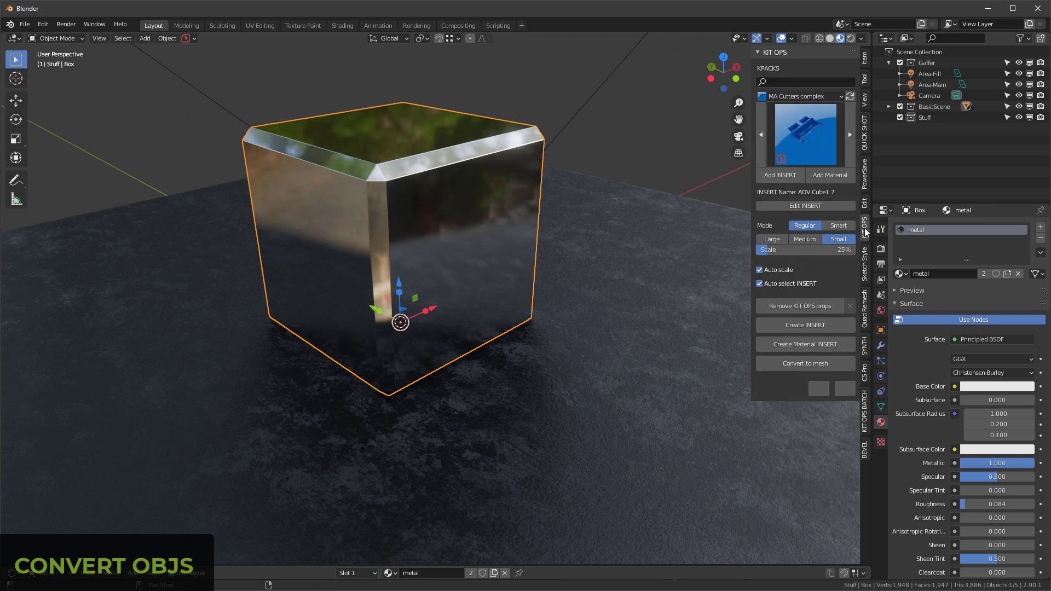
click(823, 95)
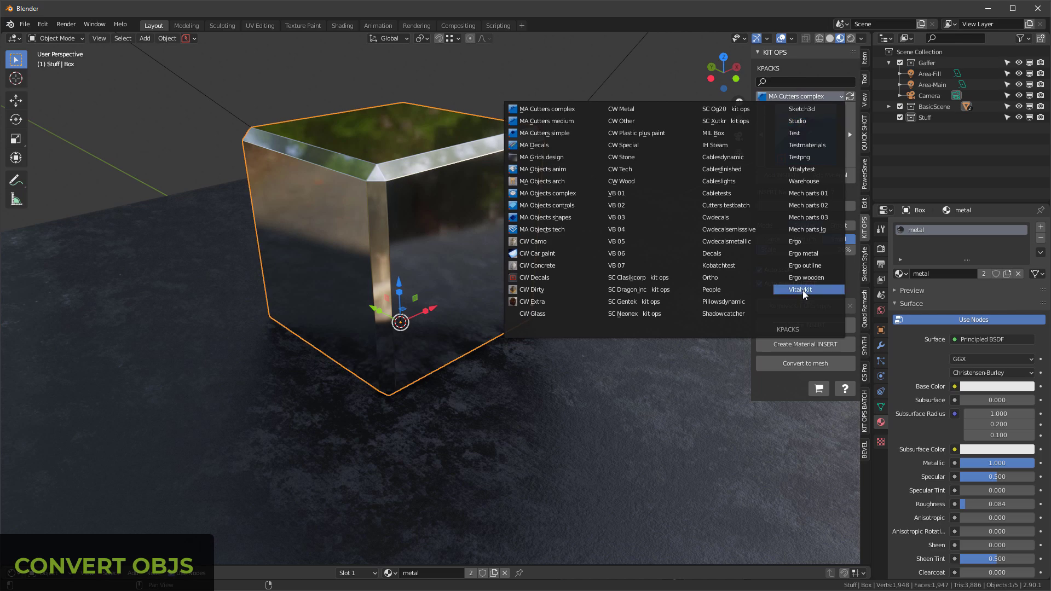
click(802, 290)
click(823, 130)
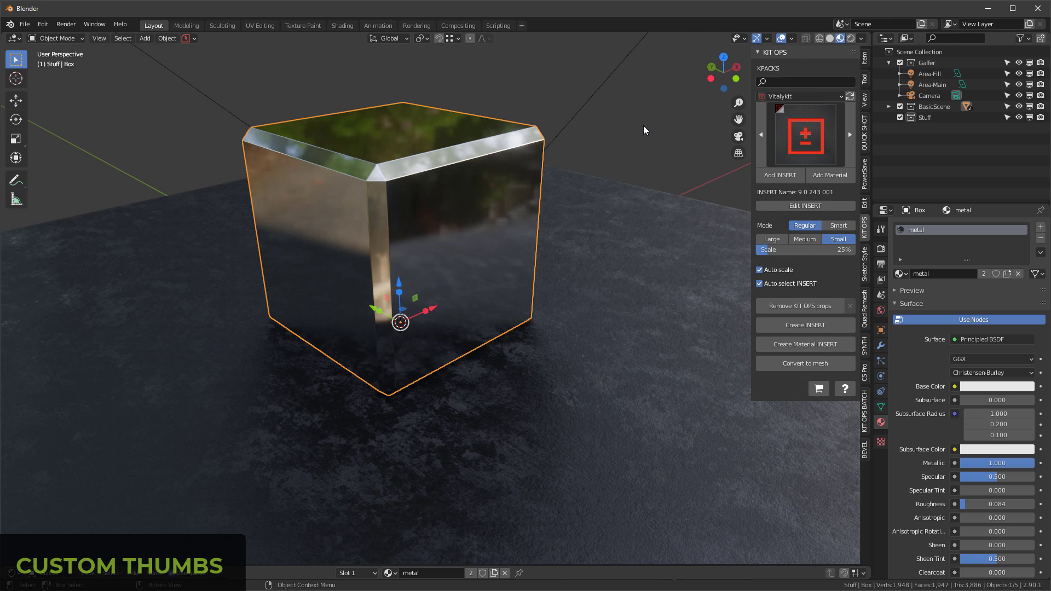
Step: Open the render.blend scene from KIT OPS BATCH's thumbnail tools
click(865, 417)
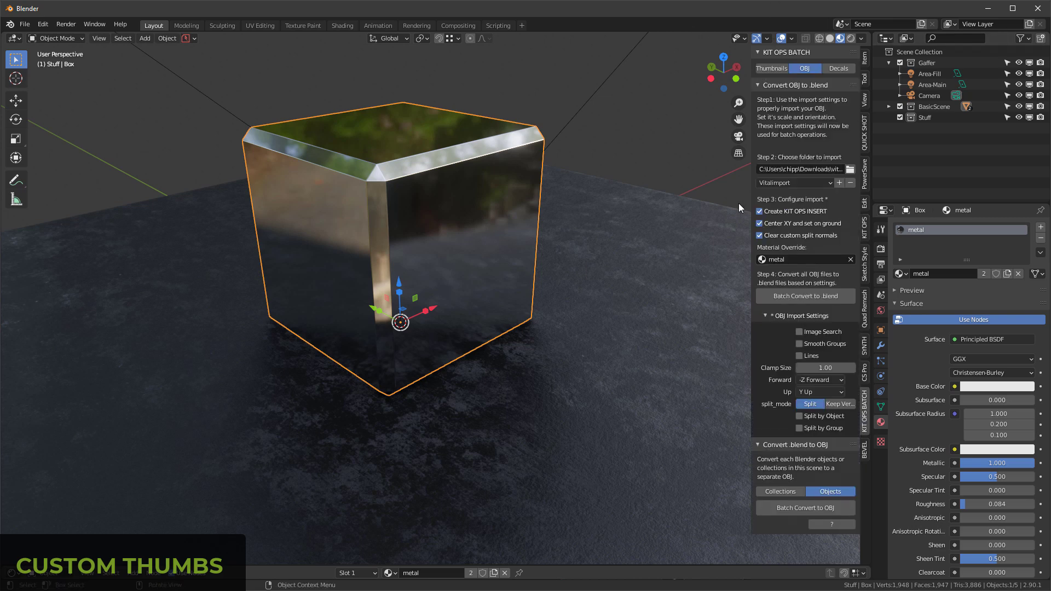
click(779, 67)
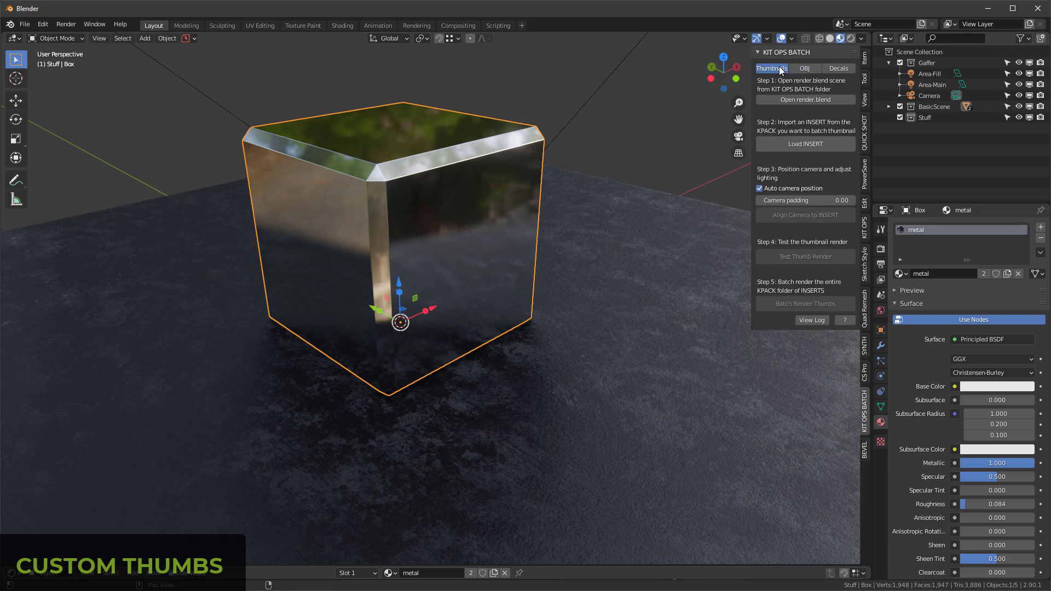
click(806, 100)
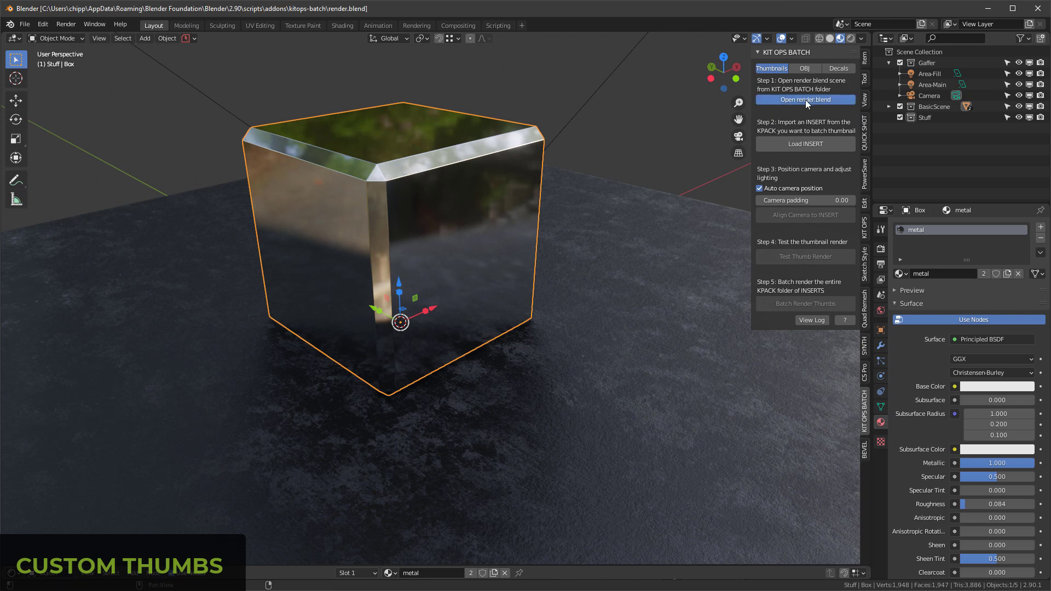
Step: Save a copy of the render scene in the Downloads folder as renderVitaly.blend
click(25, 25)
click(58, 109)
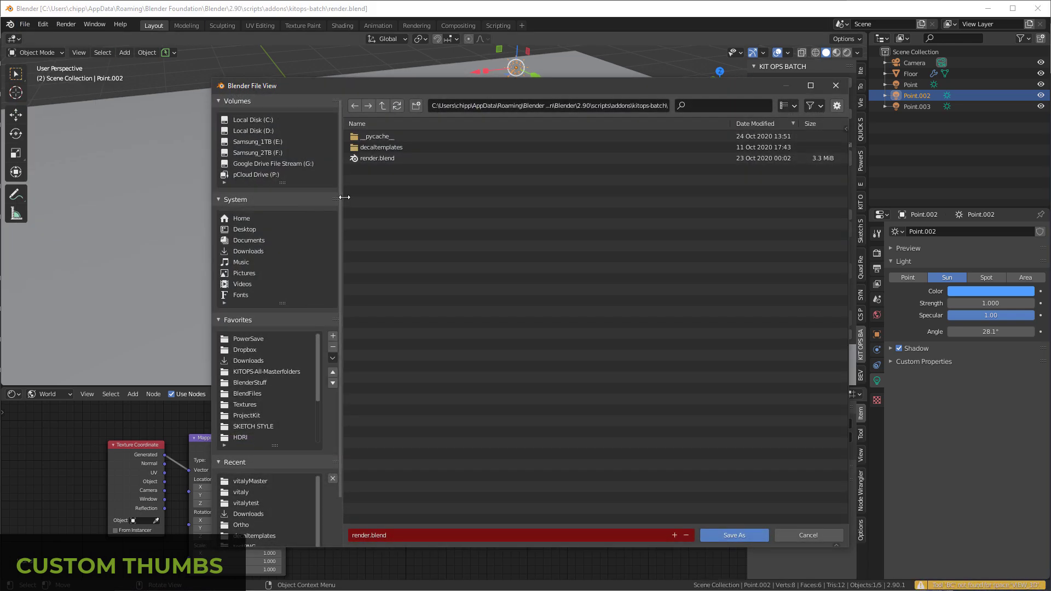
click(246, 361)
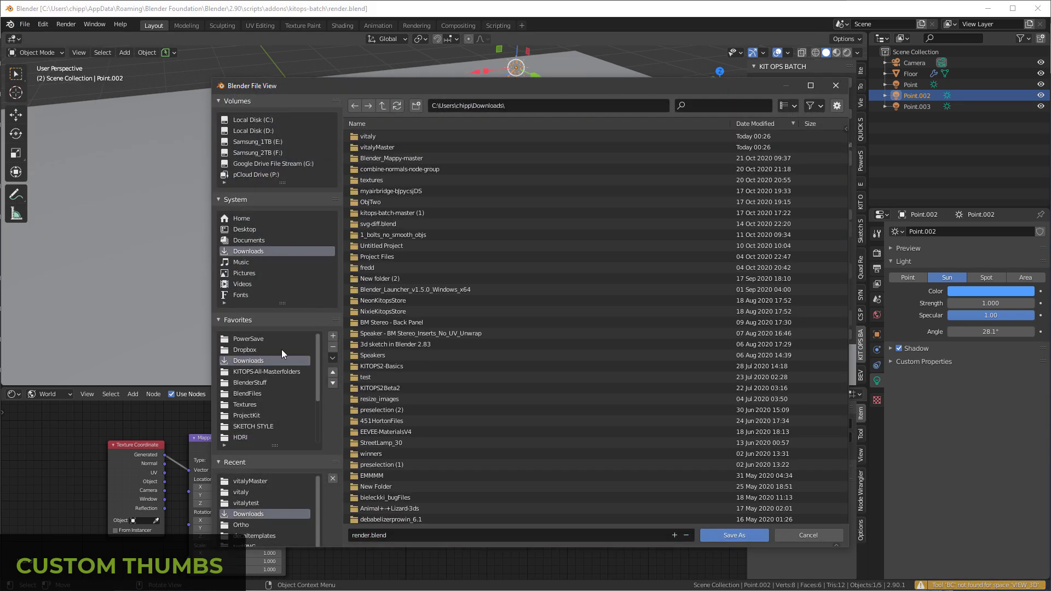
click(423, 536)
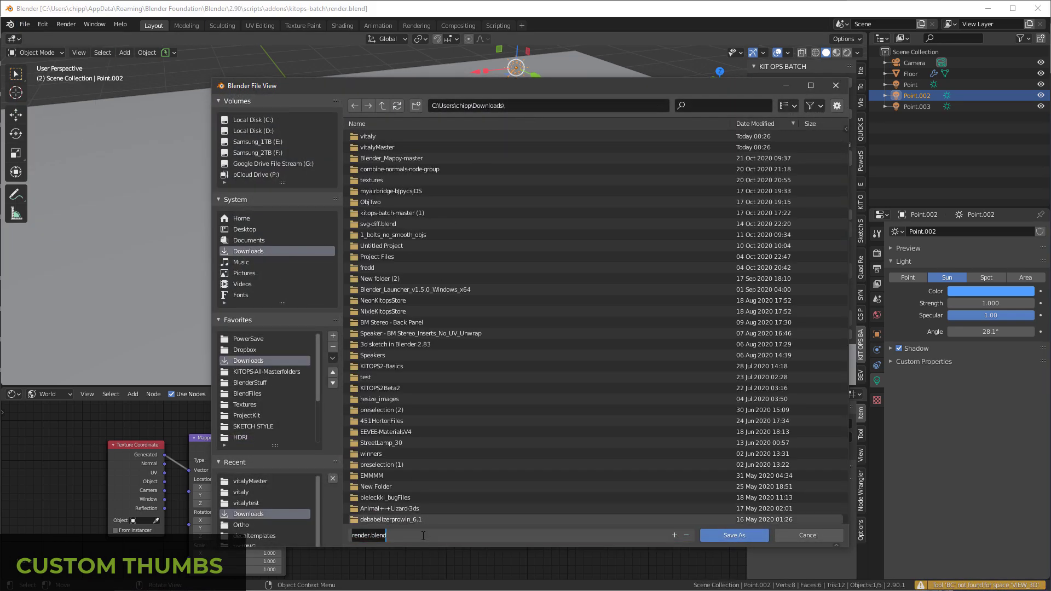
key(BackSpace)
key(BackSpace)
key(BackSpace)
key(BackSpace)
key(BackSpace)
key(BackSpace)
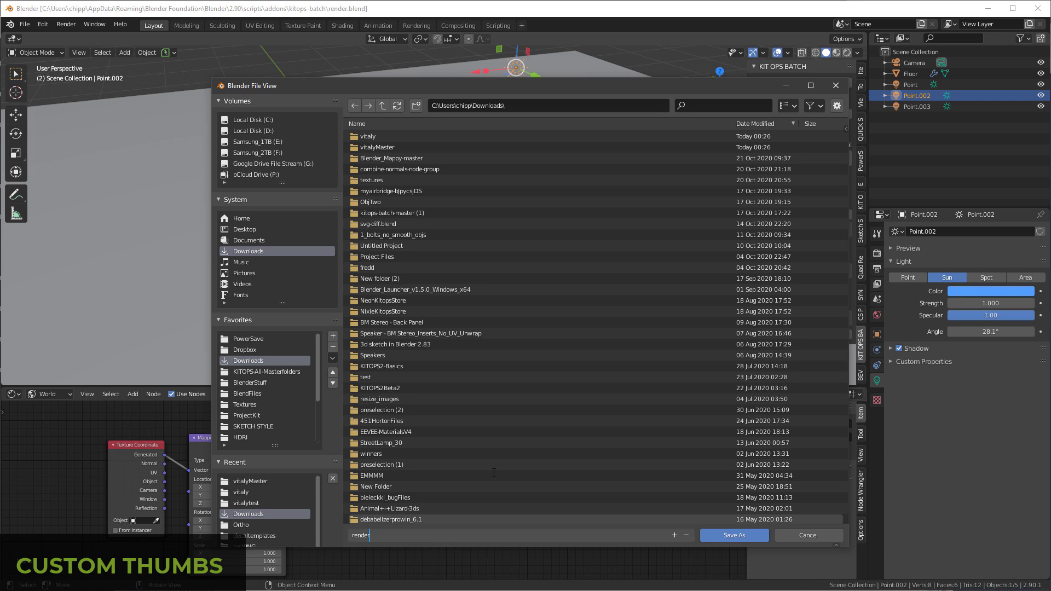
text(Vitaly.blend)
key(Return)
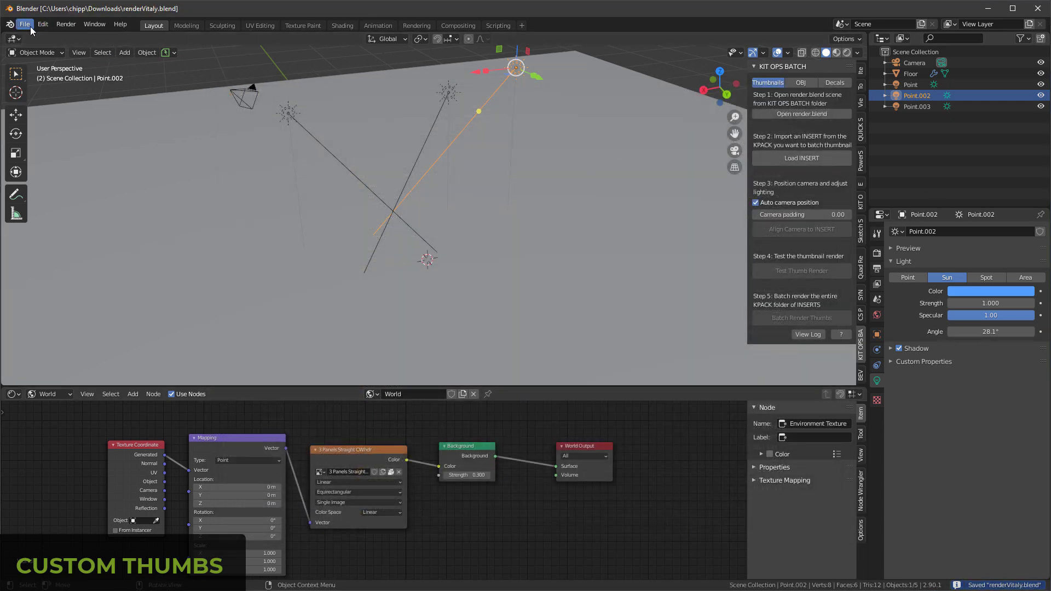
Step: Load the 9 0 243 215 INSERT from the vitalyKit folder and align the camera to it in rendered view
click(802, 158)
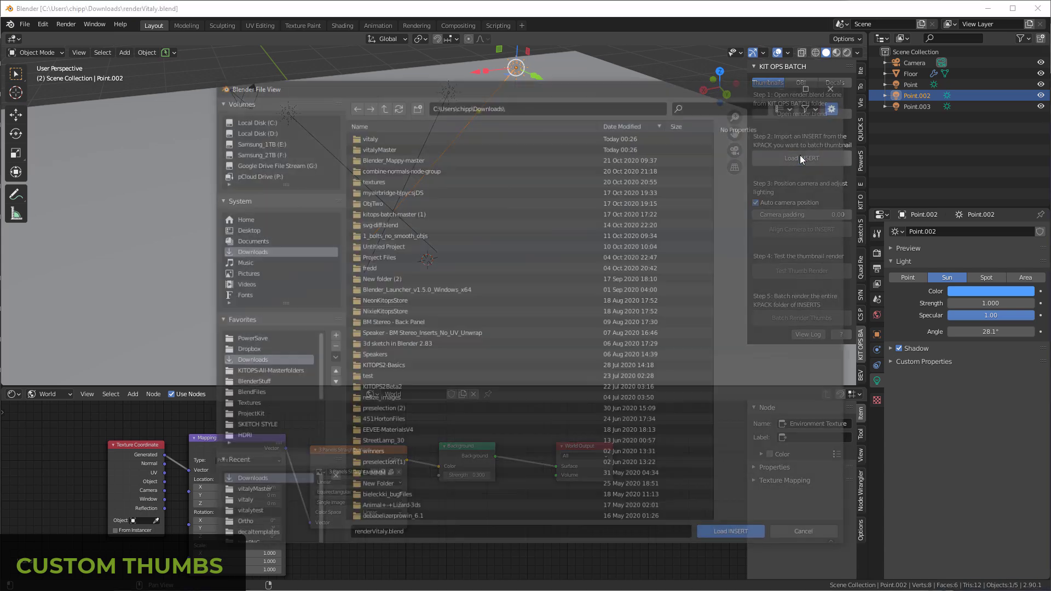
click(385, 135)
click(742, 537)
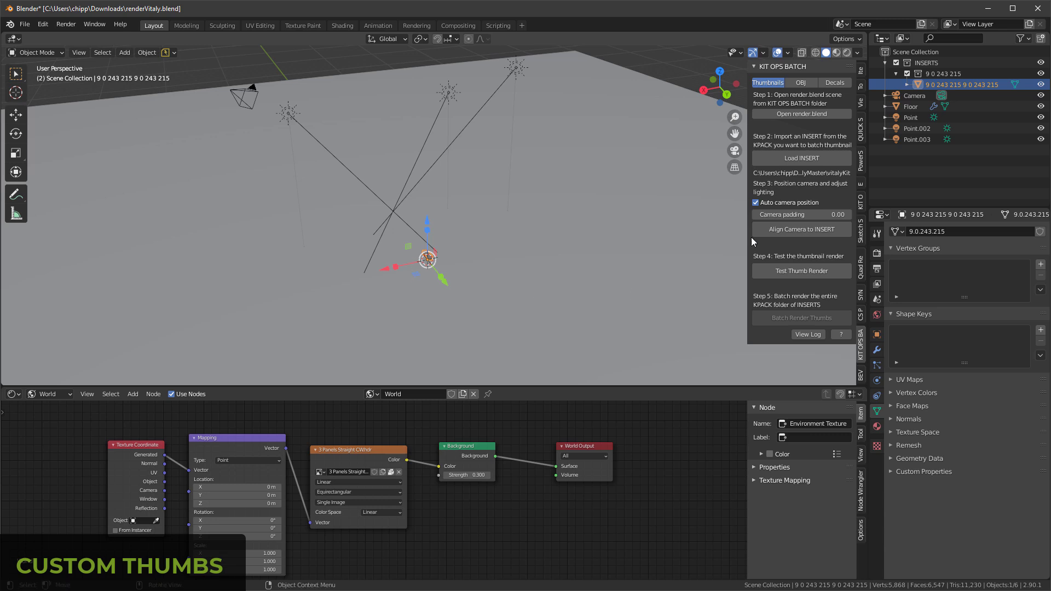
click(802, 235)
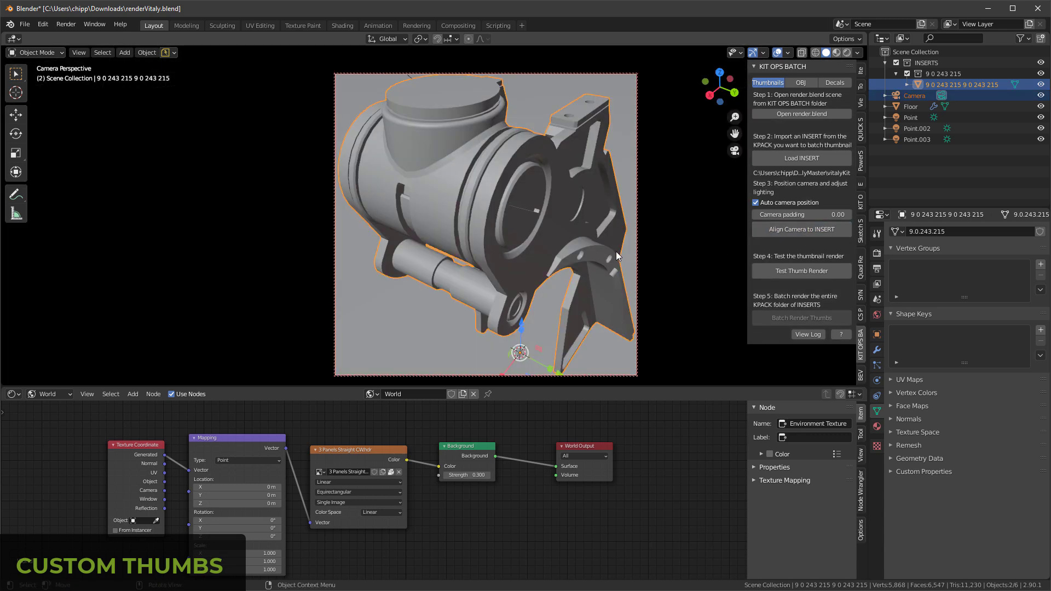
key(z)
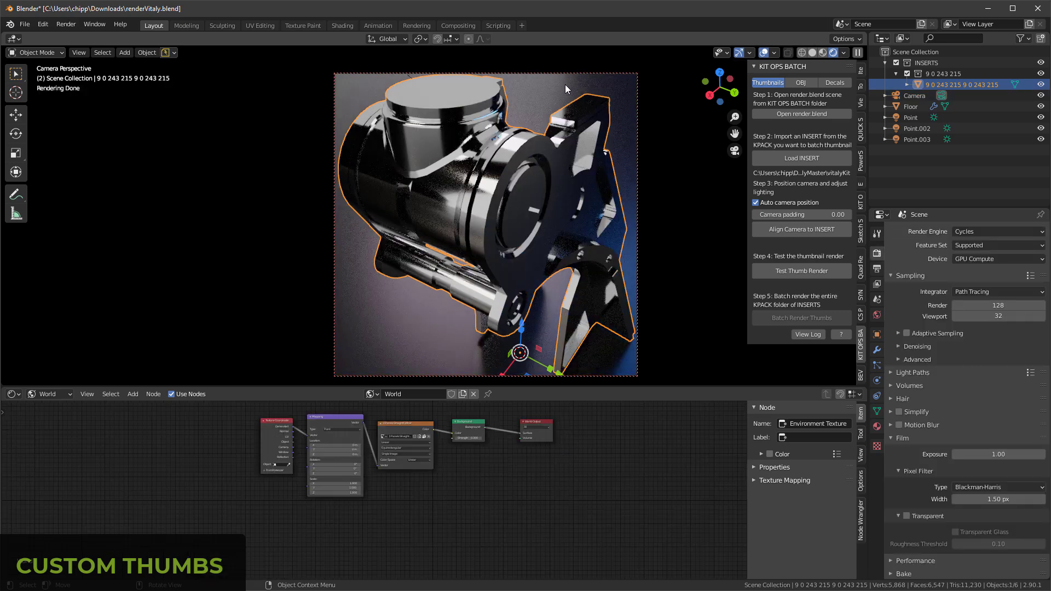
Step: Set the base color of the Floor's GROUND material to a bright blue
click(534, 103)
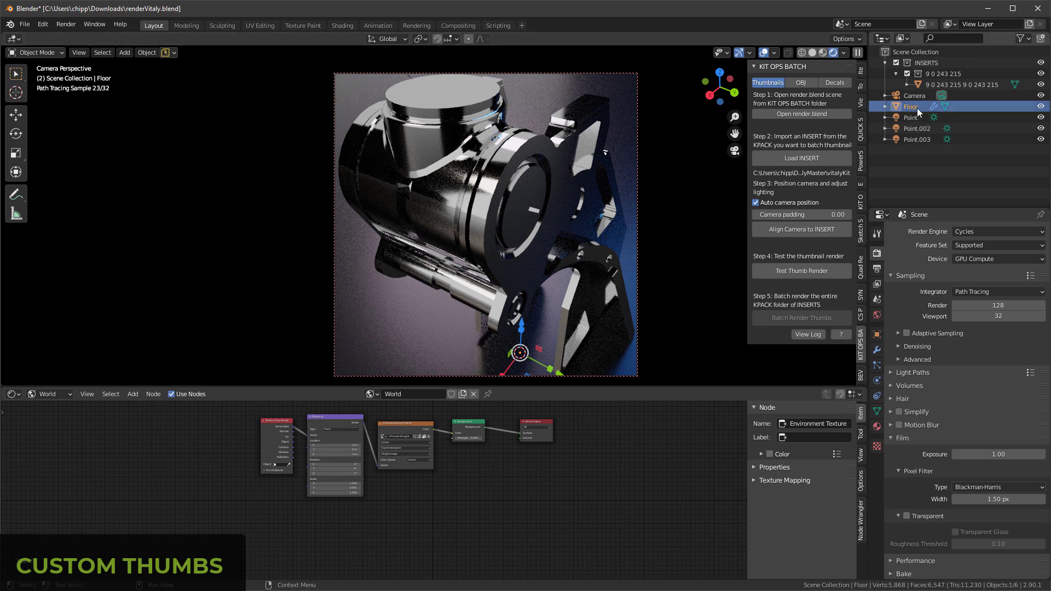
click(878, 427)
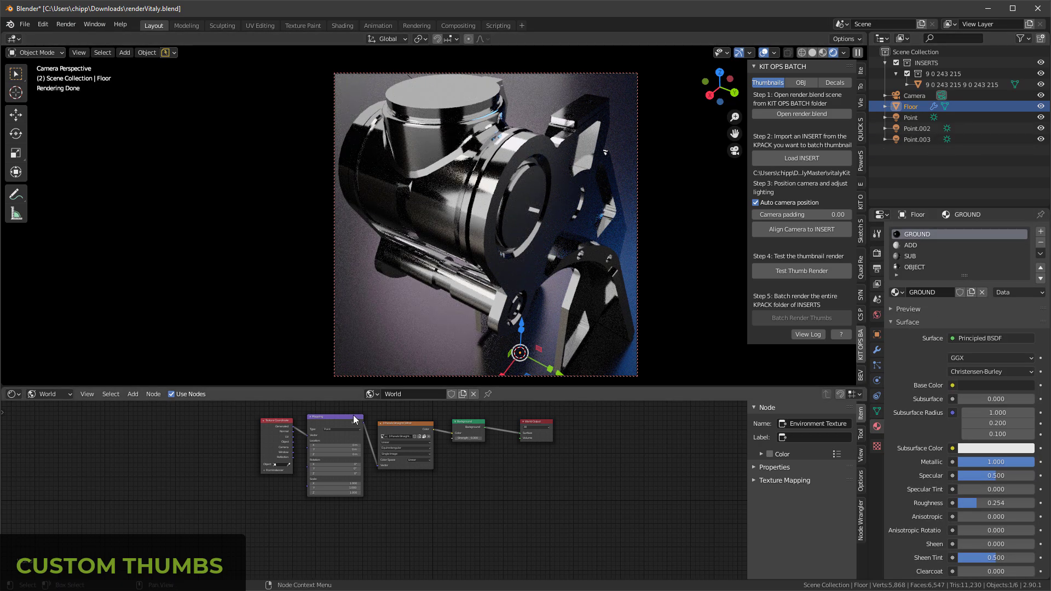
scroll(345, 418, up, 4)
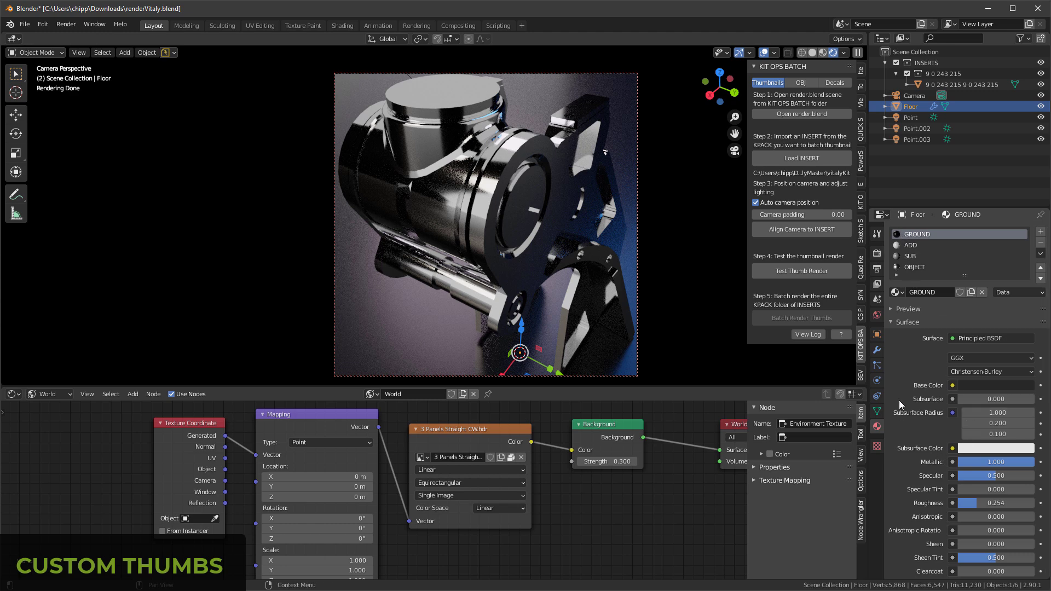
click(981, 386)
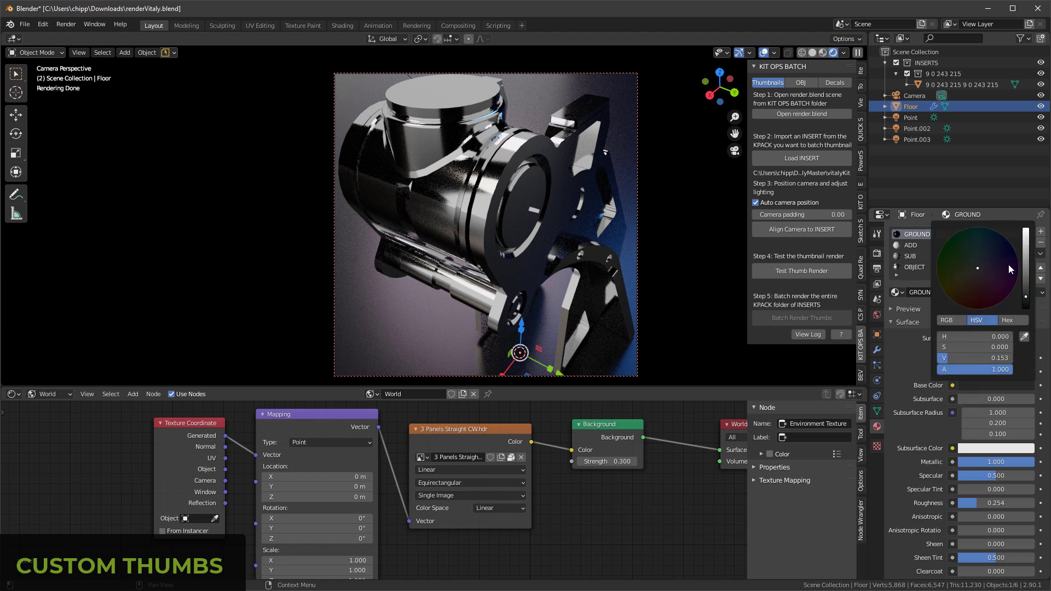
click(1001, 241)
click(1027, 243)
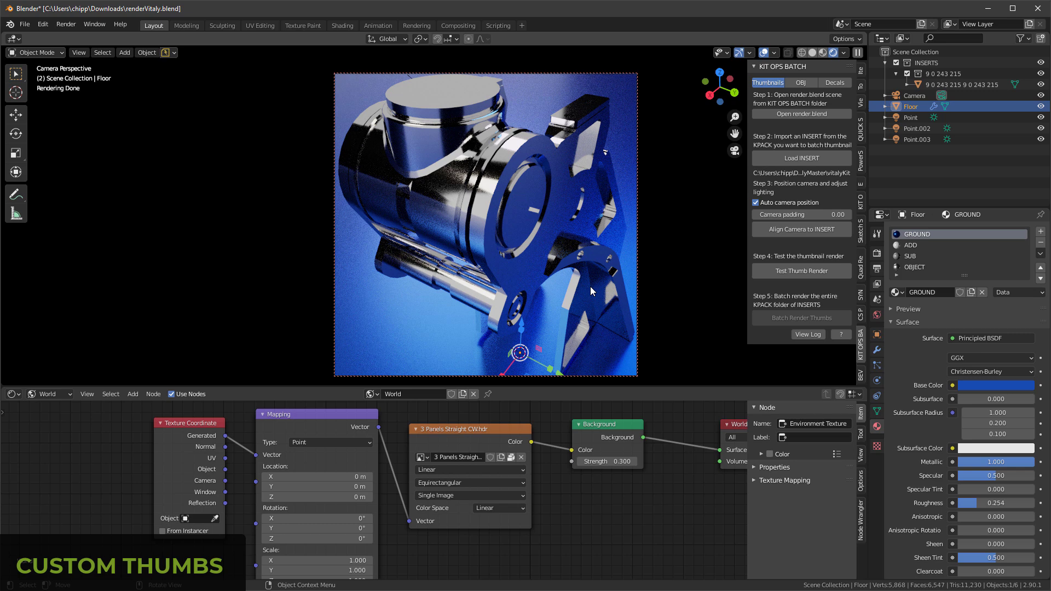
Step: Load 3 Panels Straight CW.hdr from the HDRI folder into the world's environment texture, browsing the files as thumbnails
click(501, 456)
click(248, 438)
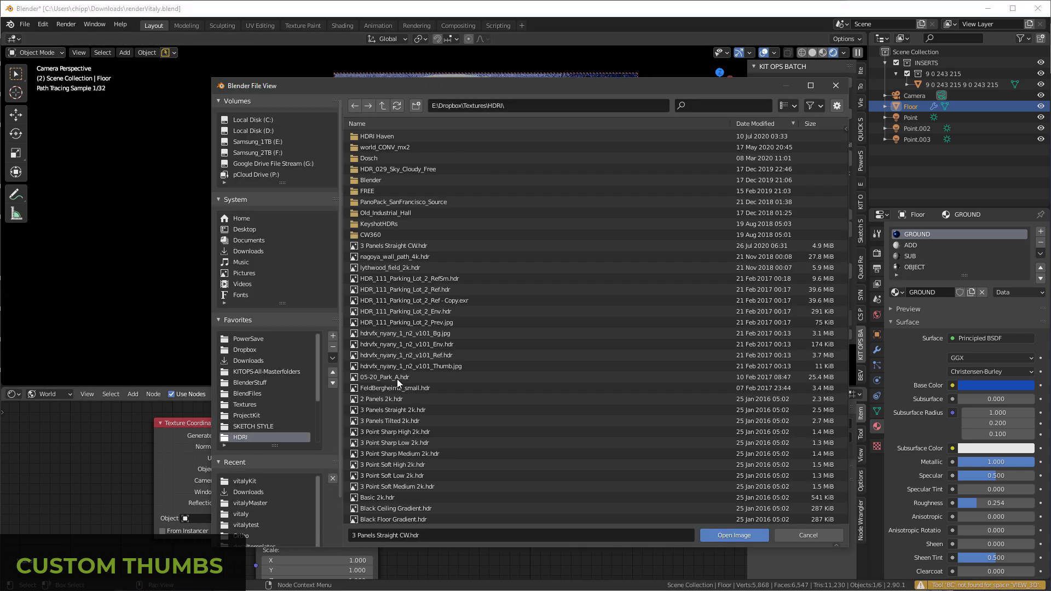
click(788, 105)
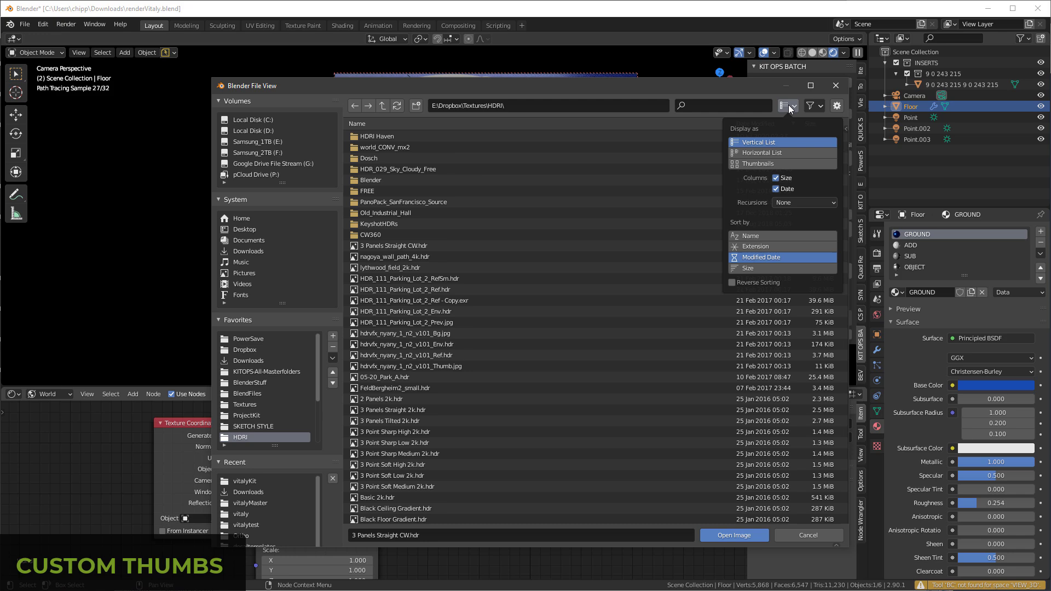
click(750, 164)
double_click(643, 484)
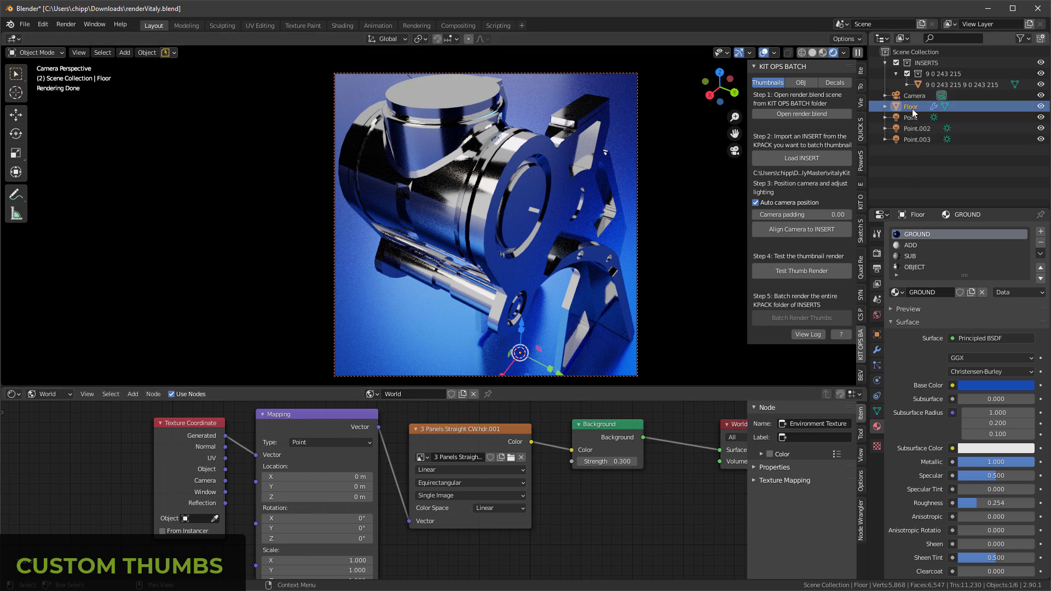
Step: Delete the INSERTS collection together with its whole hierarchy
click(924, 64)
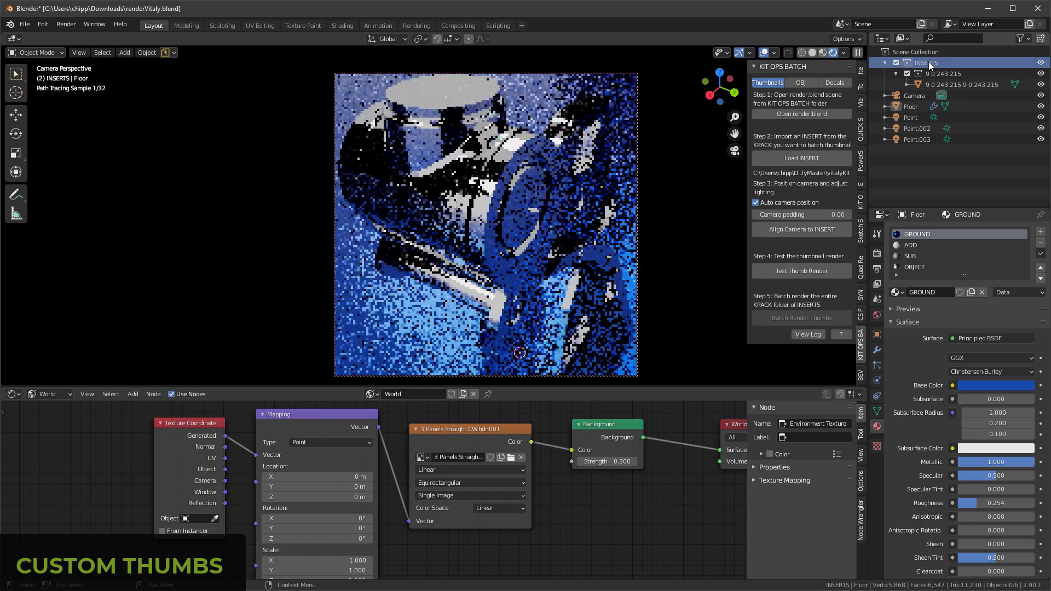
right_click(931, 61)
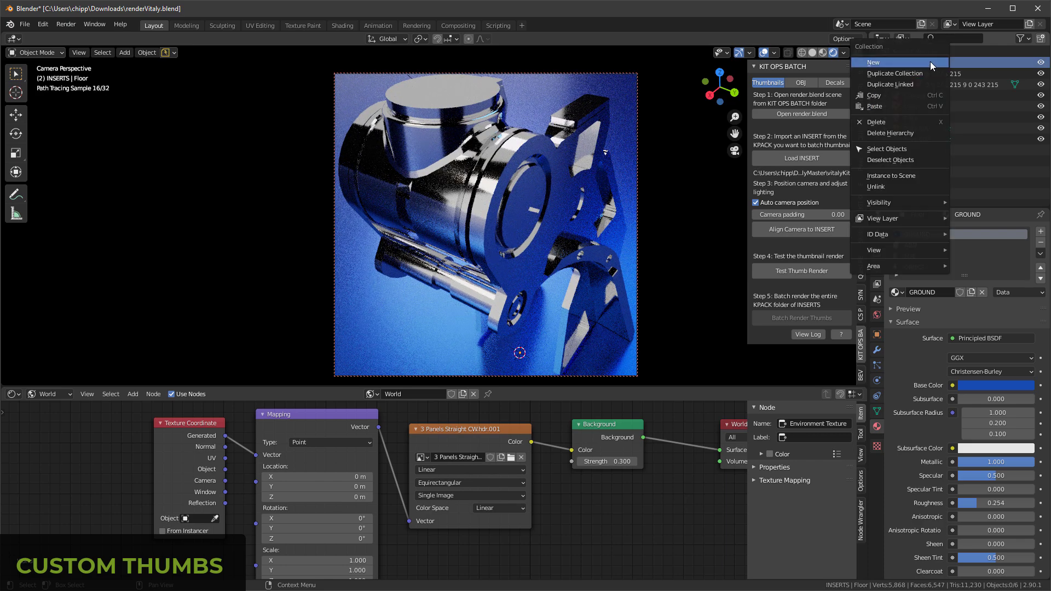
click(911, 132)
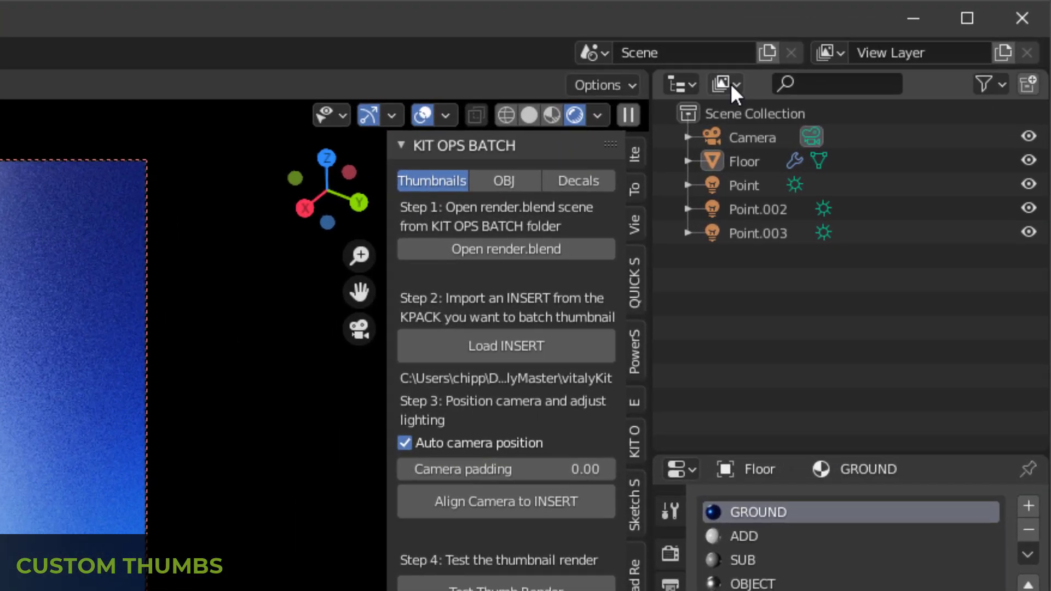
Step: Show the Blender File data in the outliner and delete the leftover 9 0 243 215 object
click(761, 77)
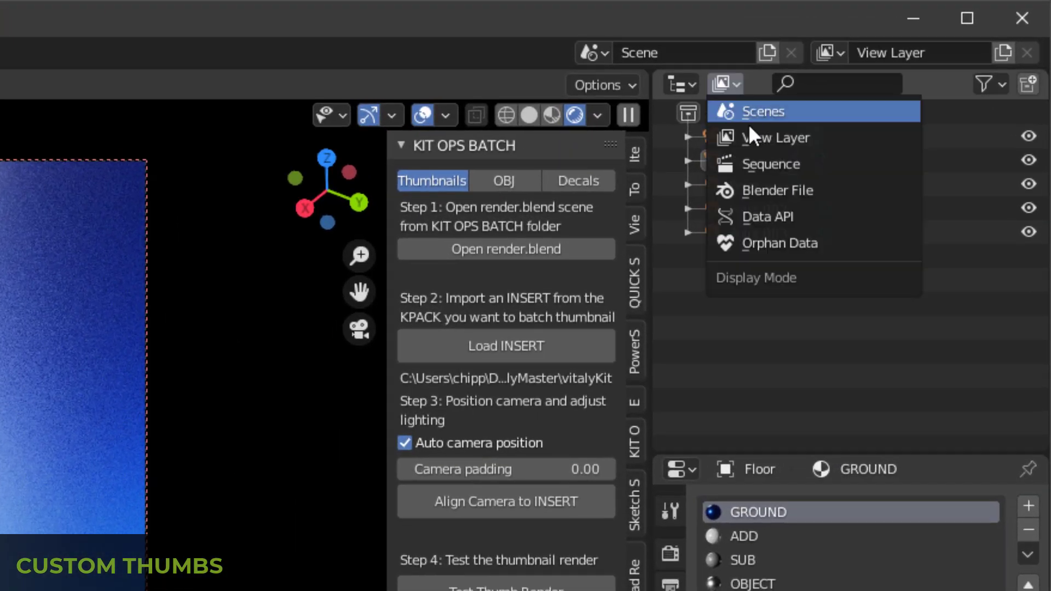
click(804, 198)
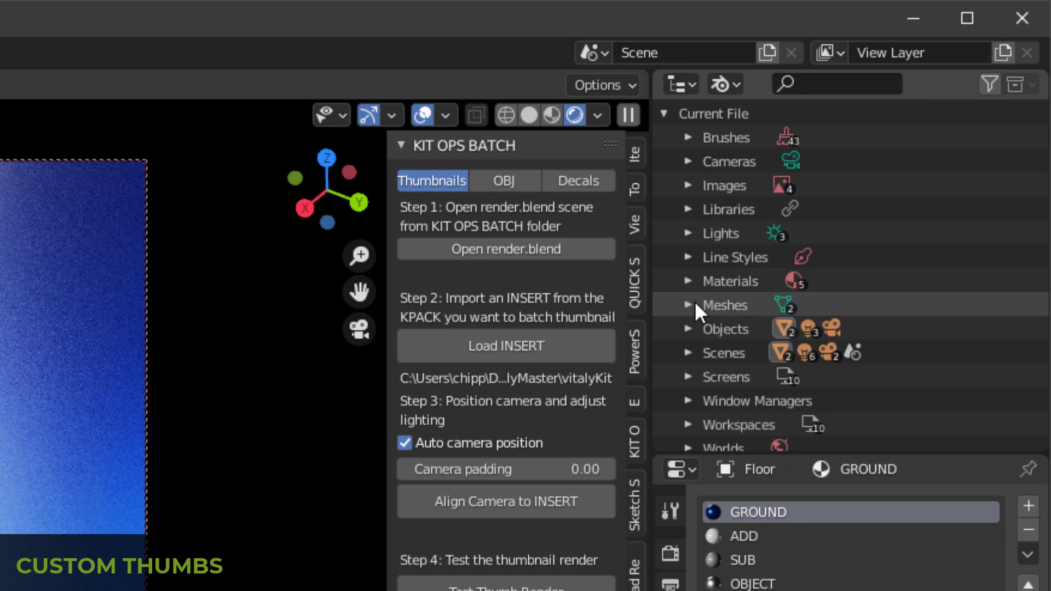
click(690, 329)
scroll(834, 237, down, 6)
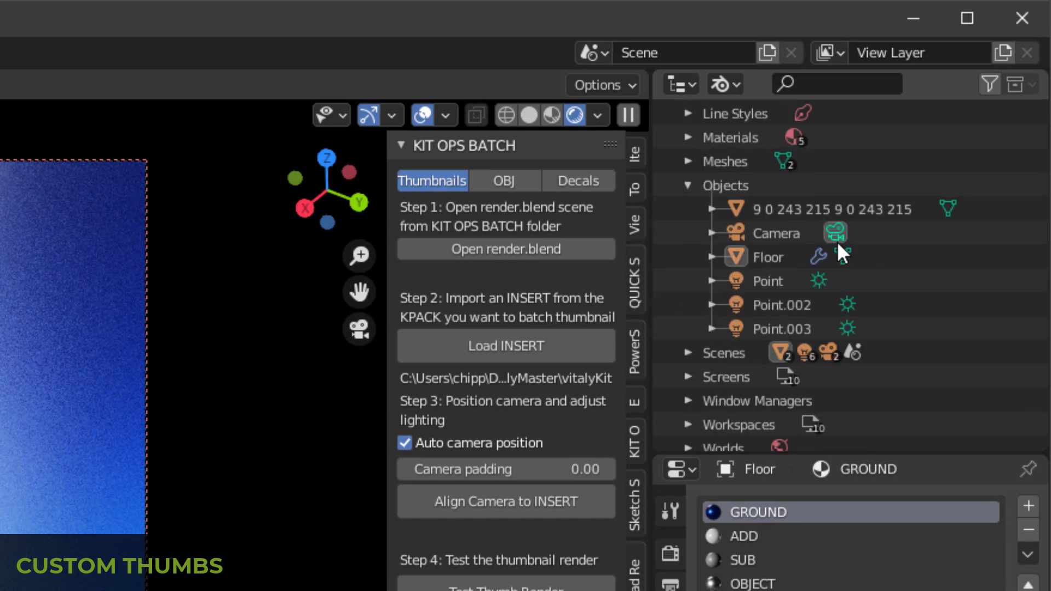
scroll(836, 237, up, 2)
click(737, 257)
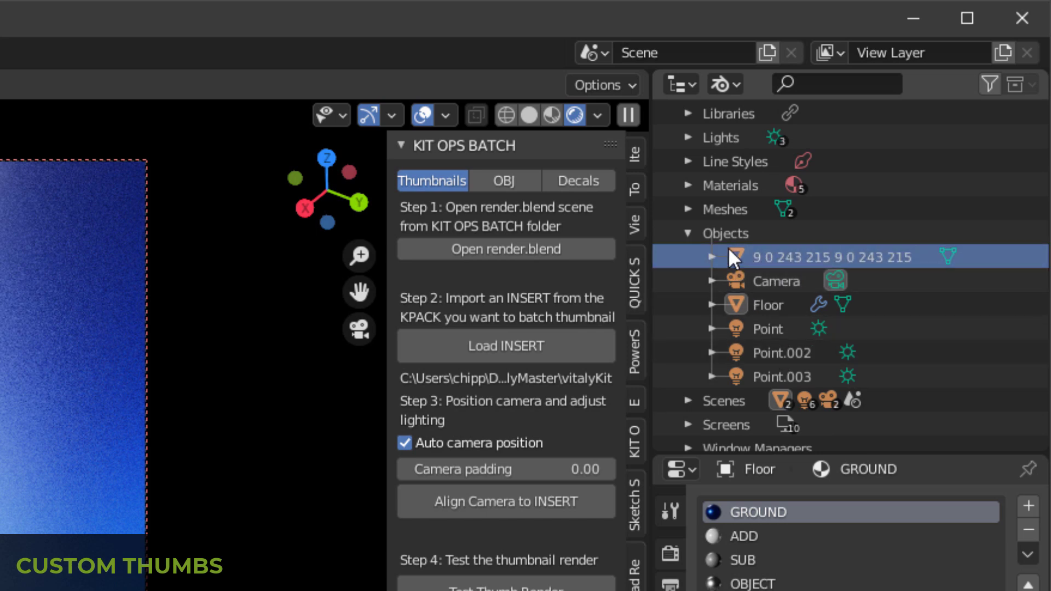
right_click(790, 253)
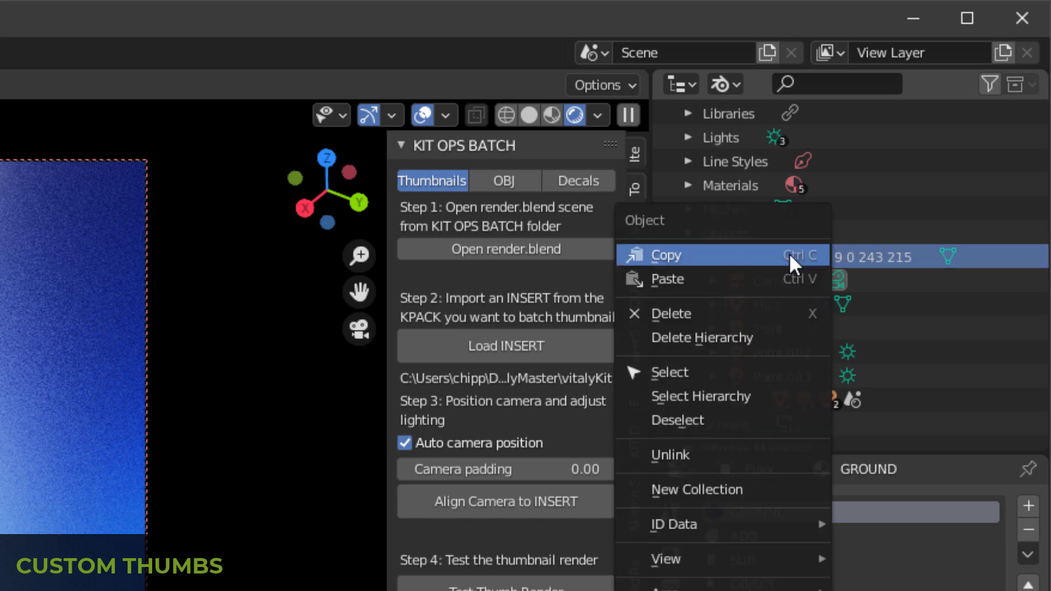
click(798, 312)
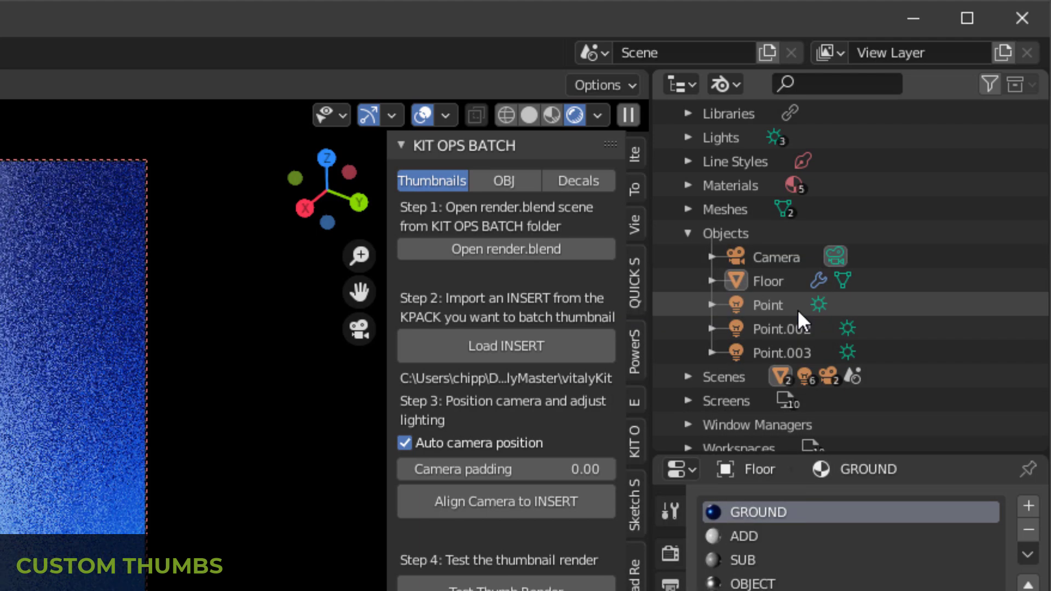
Step: Delete the leftover 9.0.243.215 mesh from the file's mesh data and save renderVitaly.blend
click(685, 209)
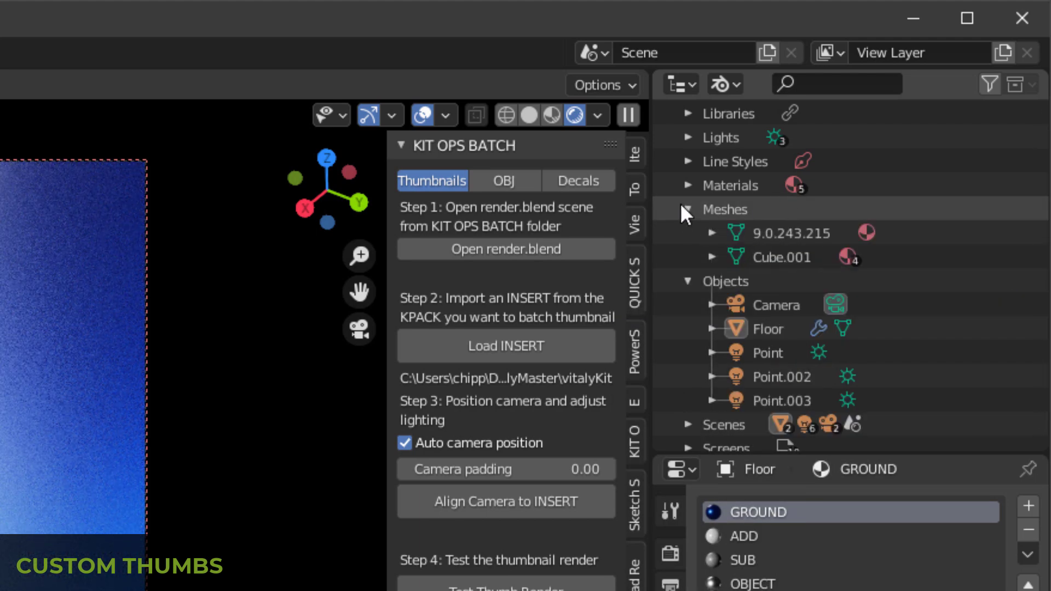
click(807, 235)
right_click(793, 236)
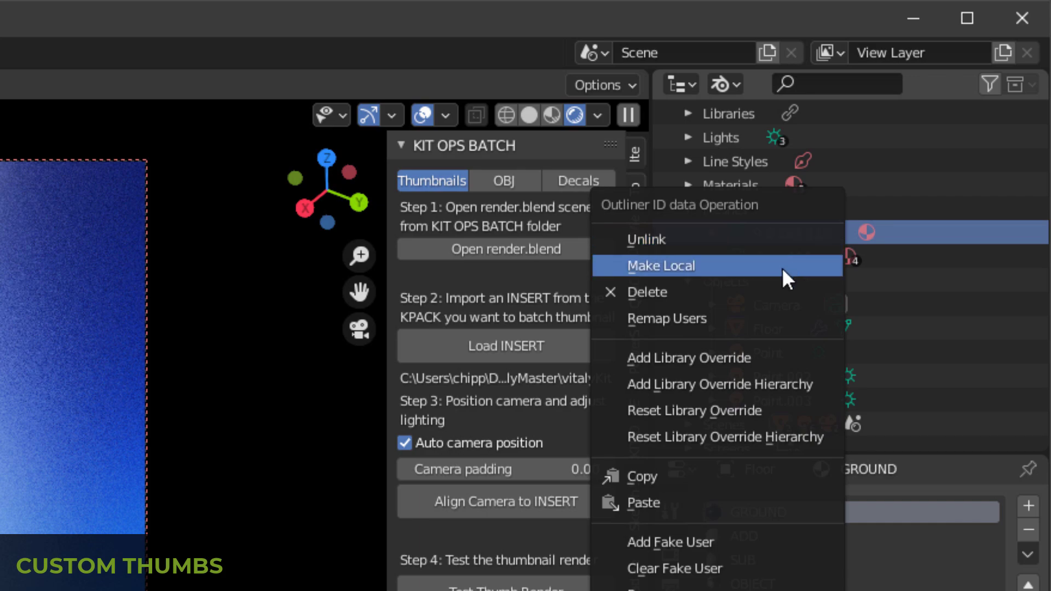
click(781, 292)
click(688, 209)
click(687, 235)
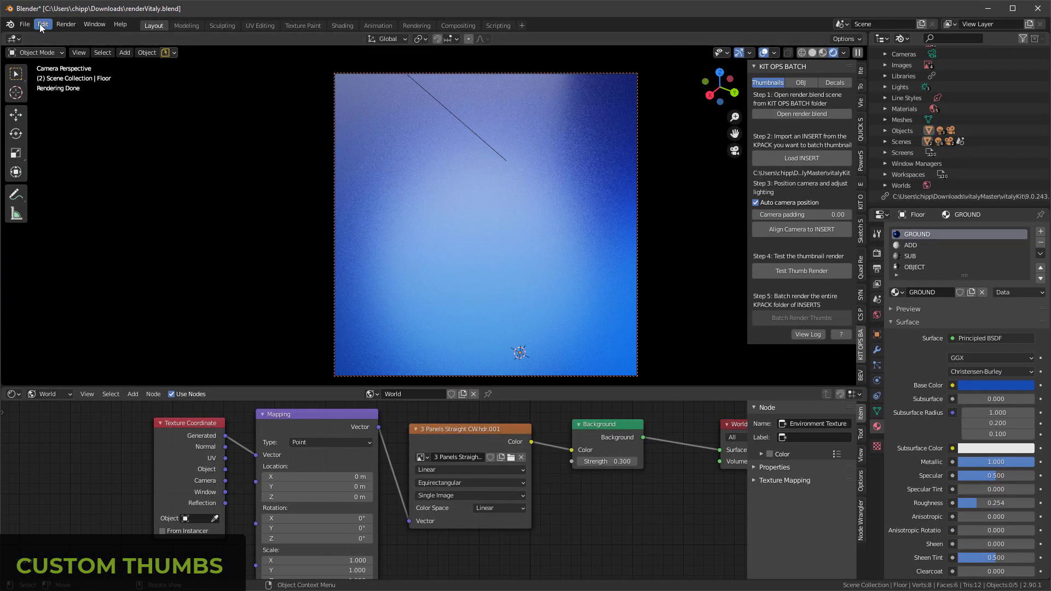
click(22, 24)
click(57, 98)
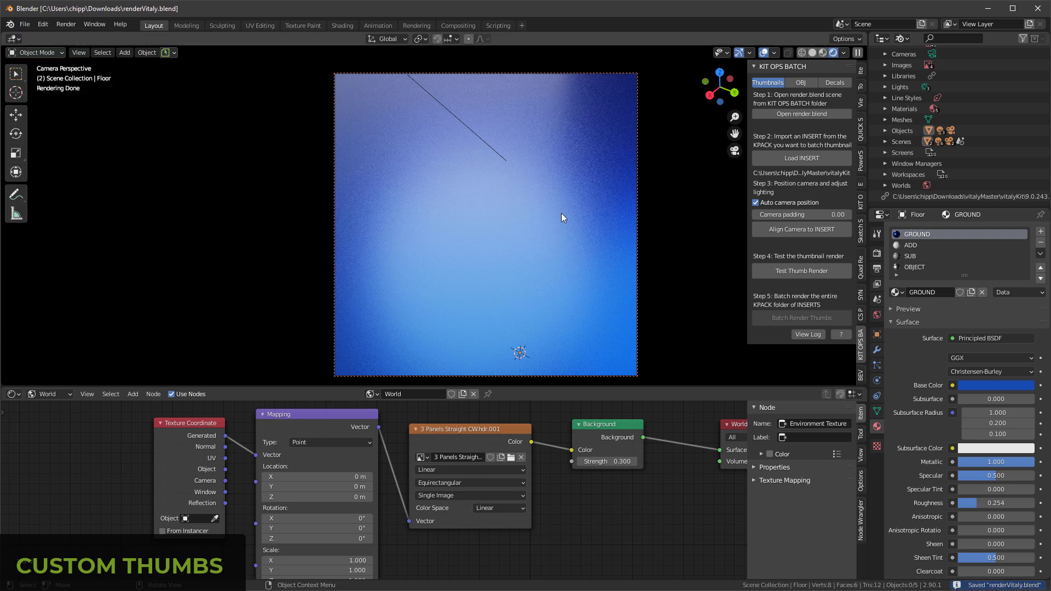
Step: Start a new file and open the render.blend scene from KIT OPS BATCH
click(24, 24)
mouse_move(42, 37)
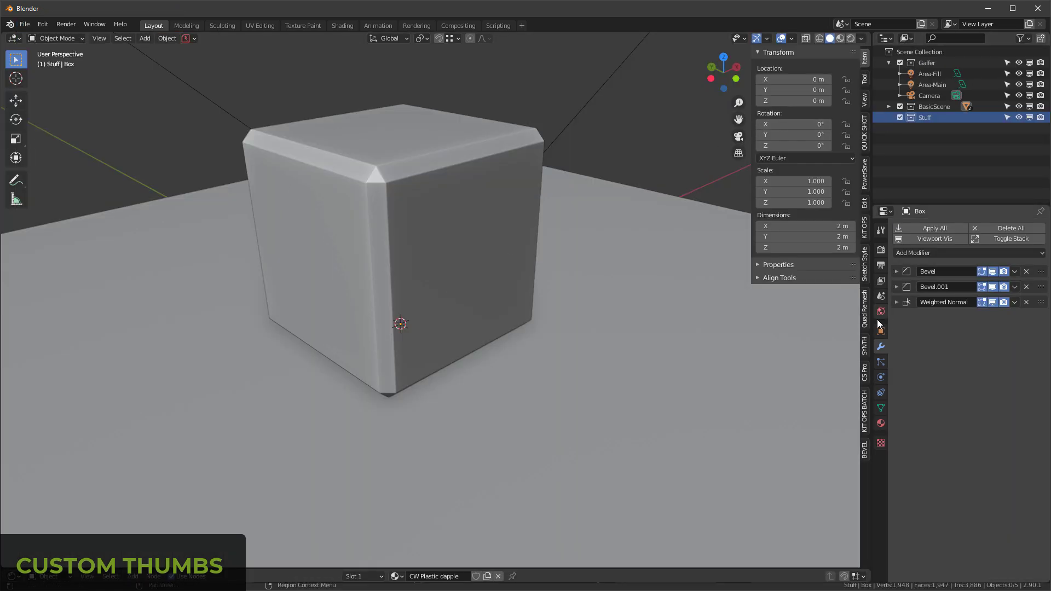
click(865, 410)
click(800, 99)
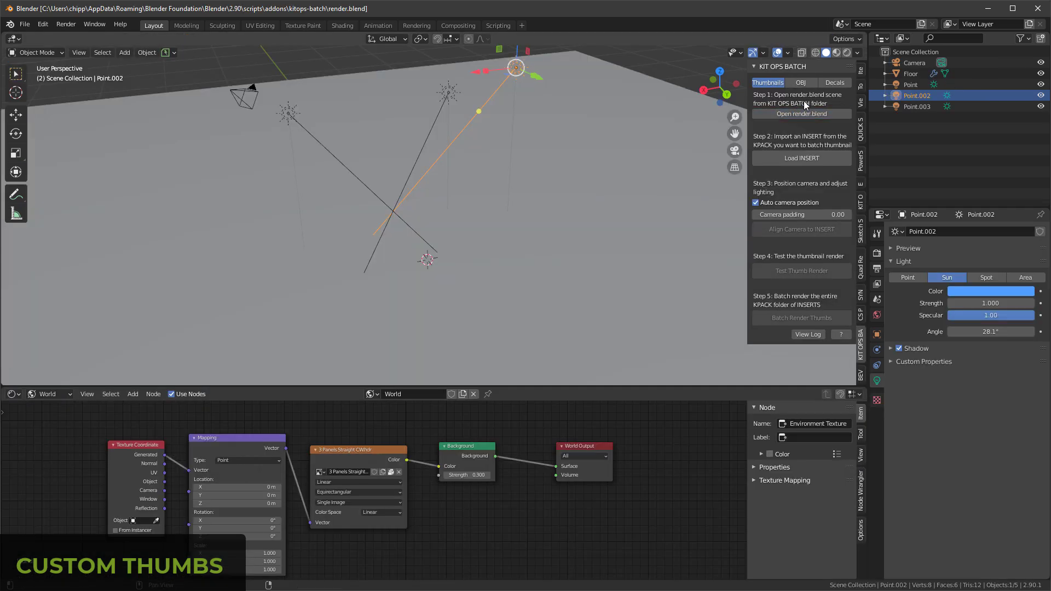
Step: Reopen the saved renderVitaly.blend in rendered view and check which objects remain in the file data
click(10, 24)
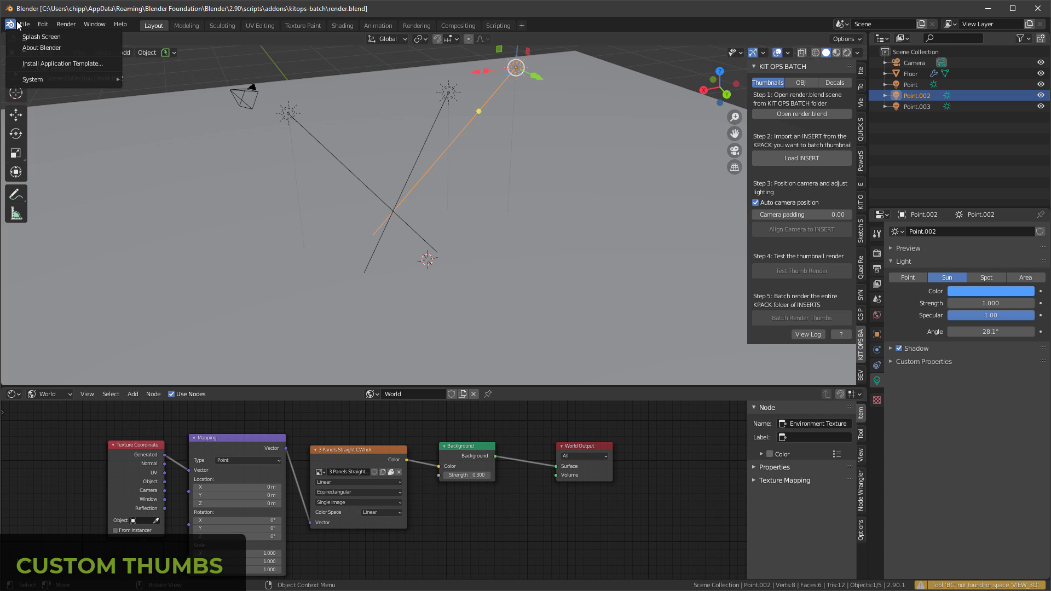
mouse_move(45, 60)
click(162, 60)
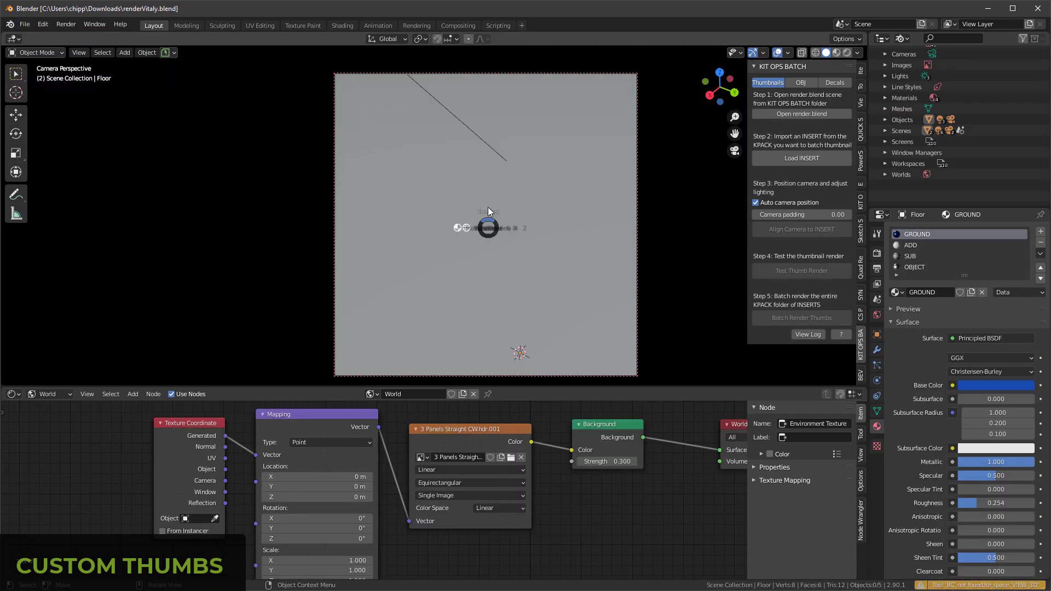
key(z)
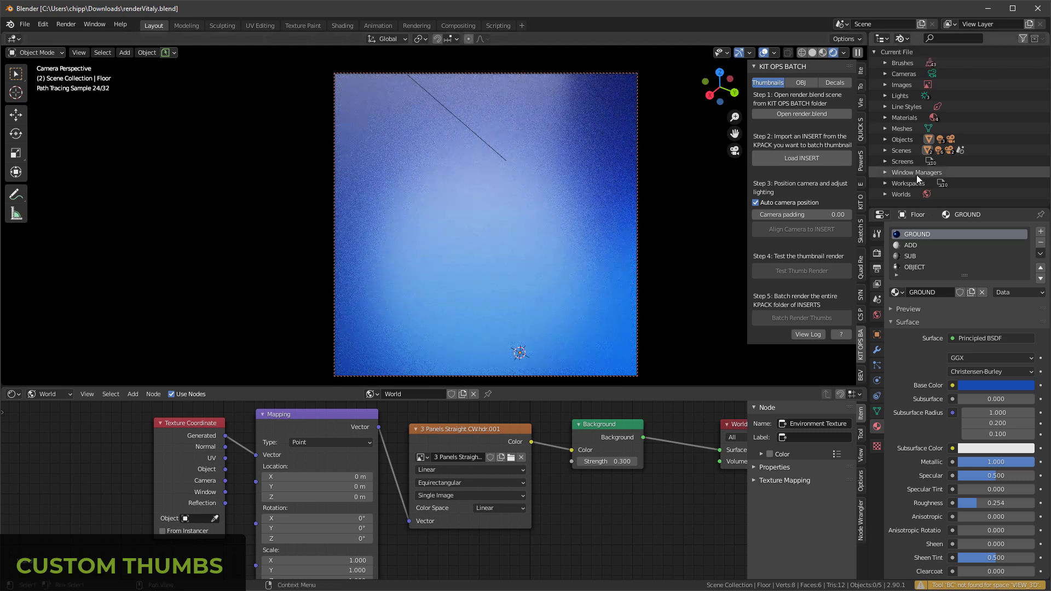
click(885, 139)
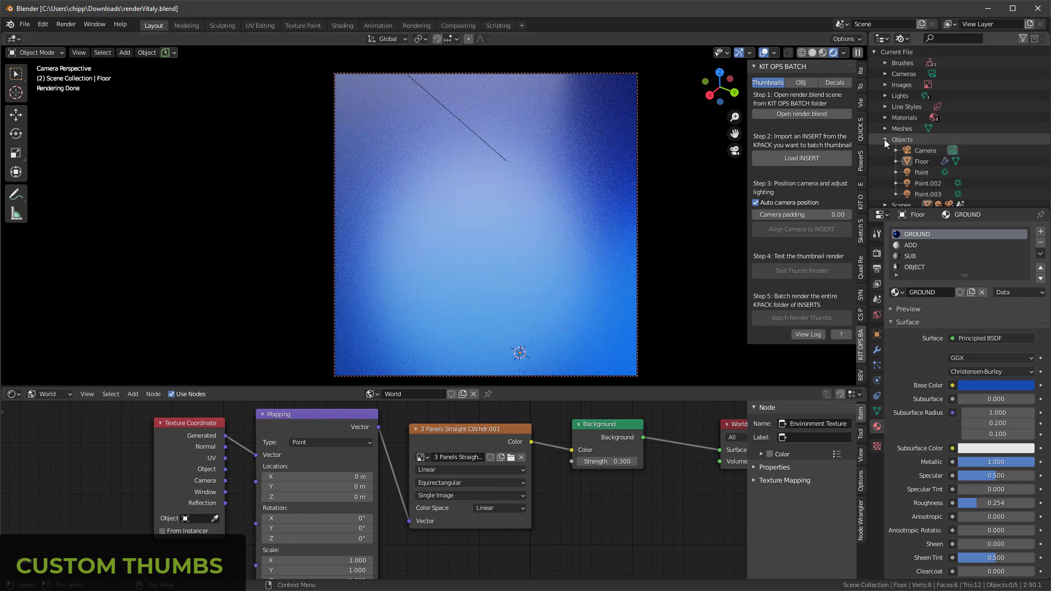
click(884, 138)
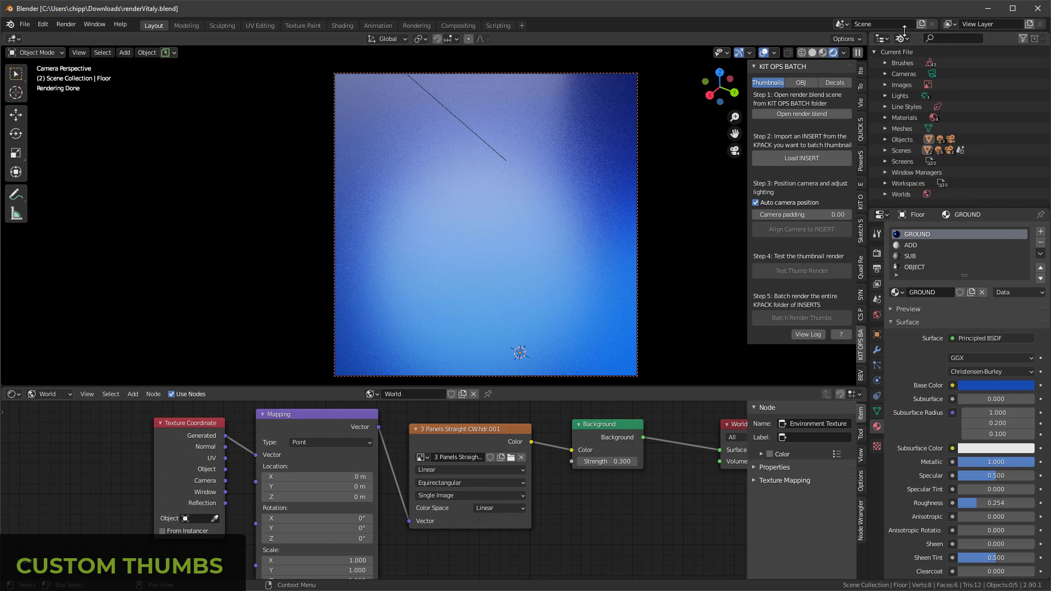
Step: Load the INSERT 9.0.243.216.blend from the vitalyKit folder and align the camera to it
click(799, 158)
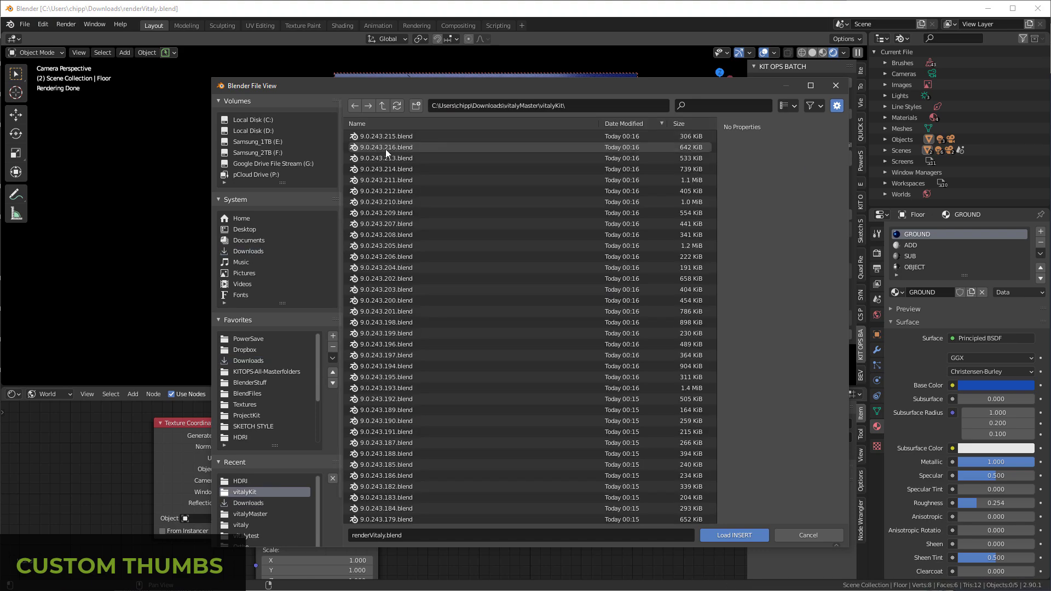
double_click(384, 149)
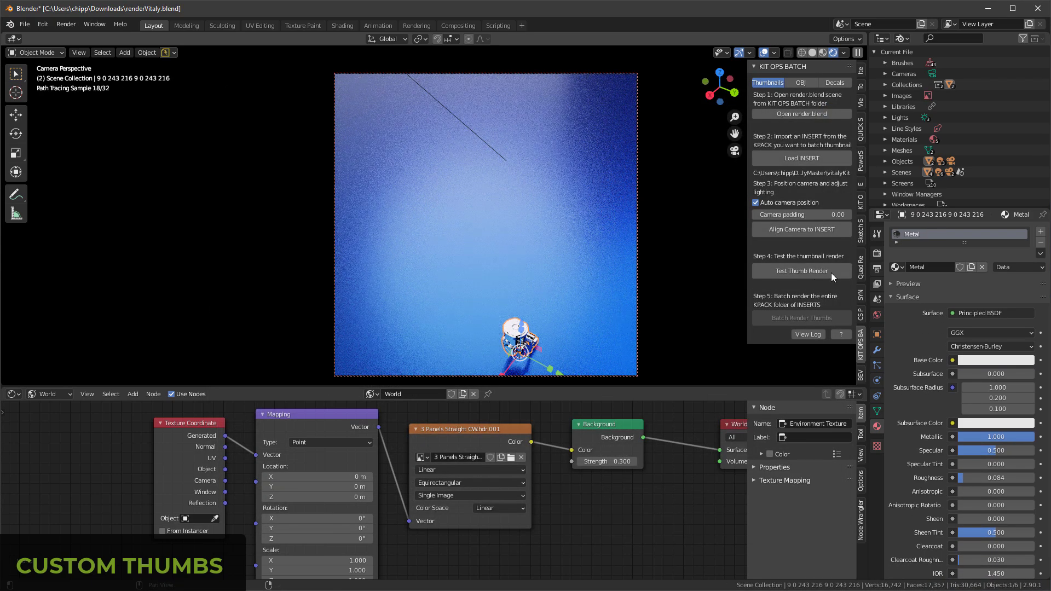
click(793, 230)
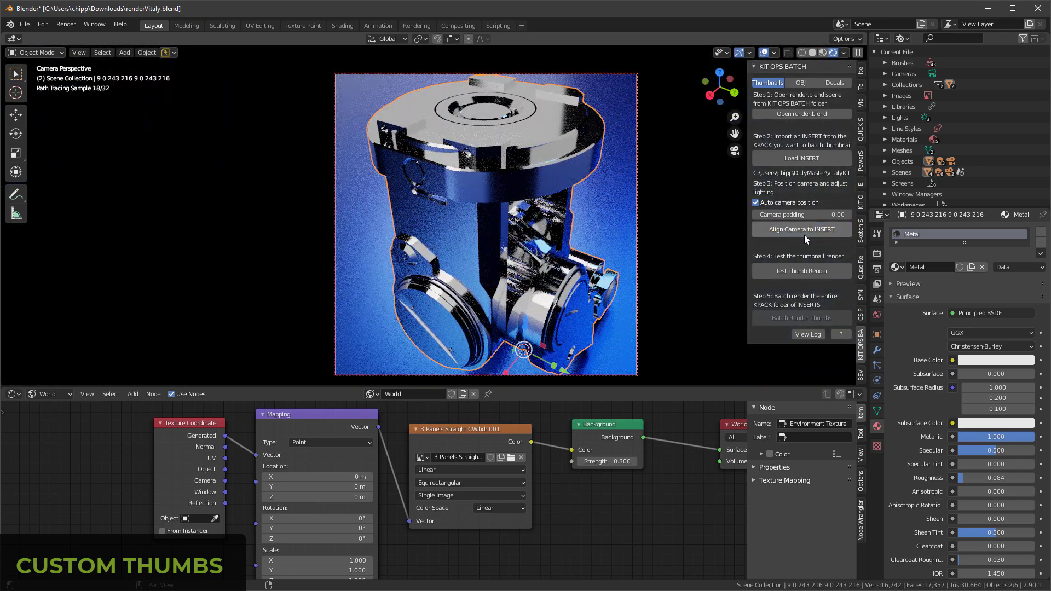
click(538, 184)
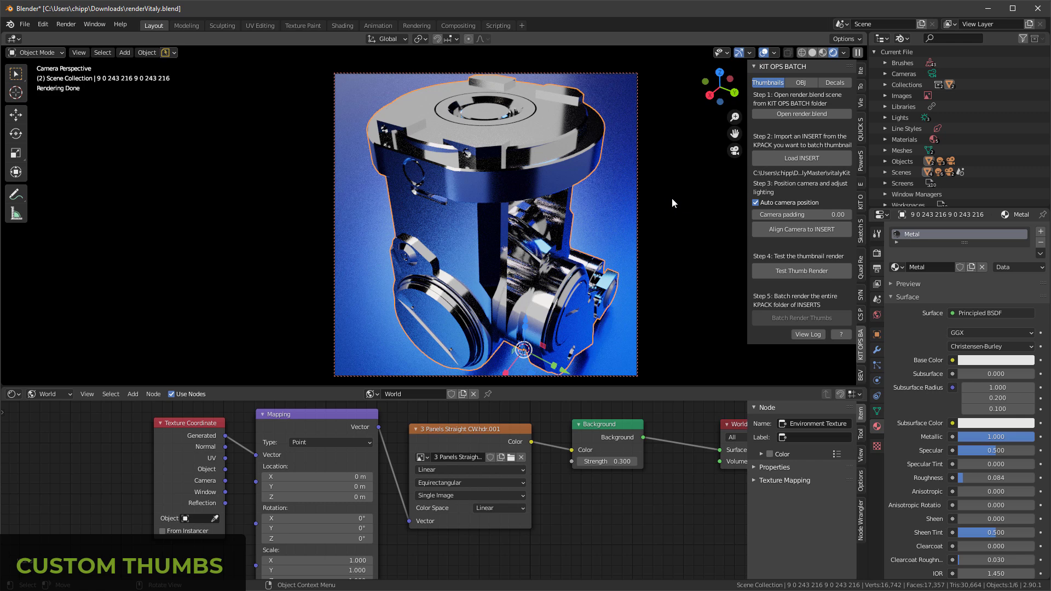
Step: Run a test thumbnail render and batch render the thumbnails for the entire KPACK folder
click(802, 271)
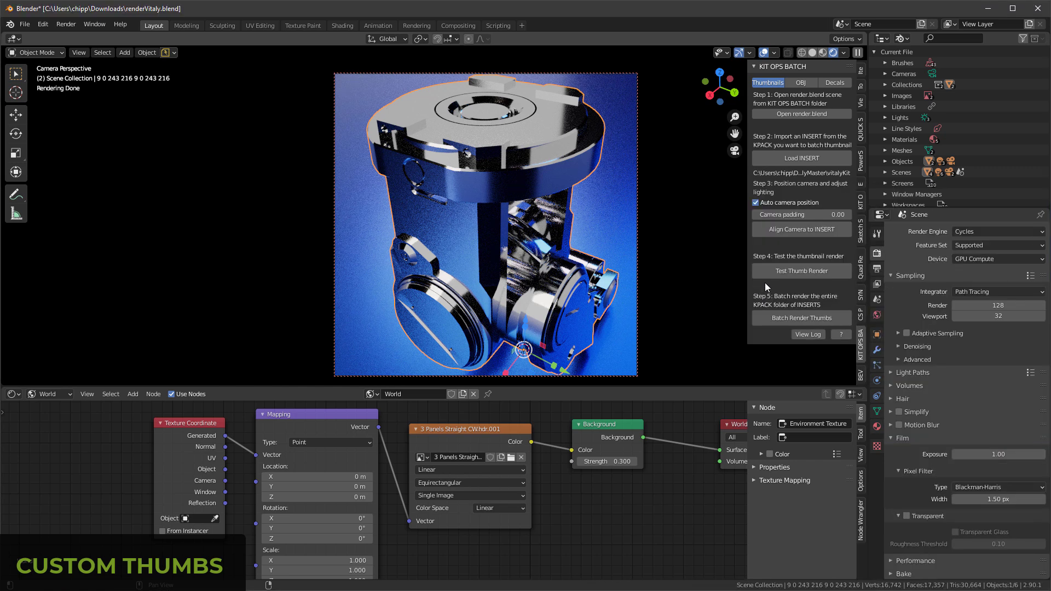
click(801, 318)
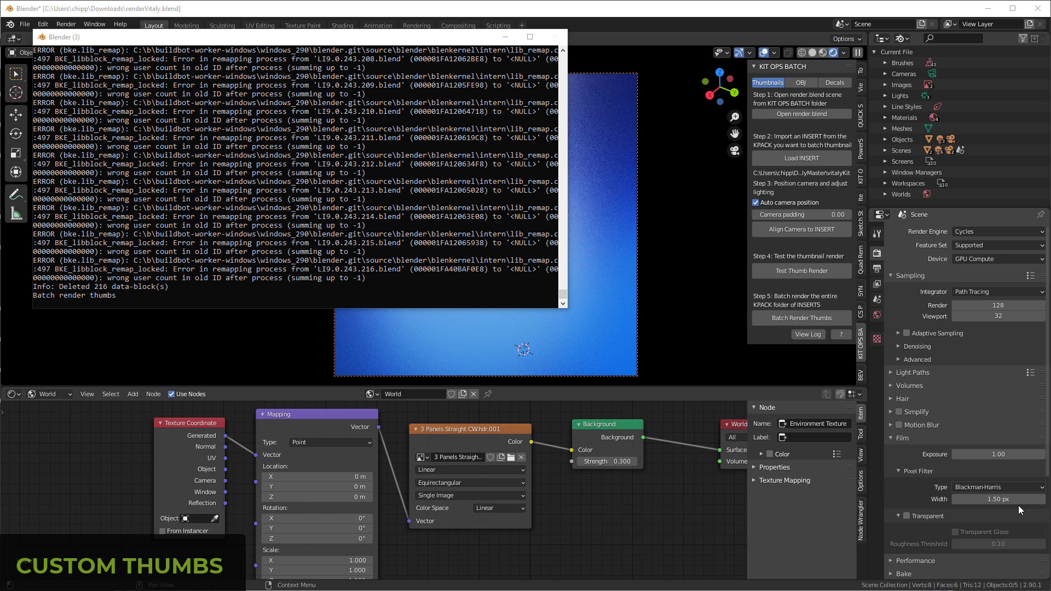
Step: Start a new file with the default box scene and display it in rendered shading
click(24, 25)
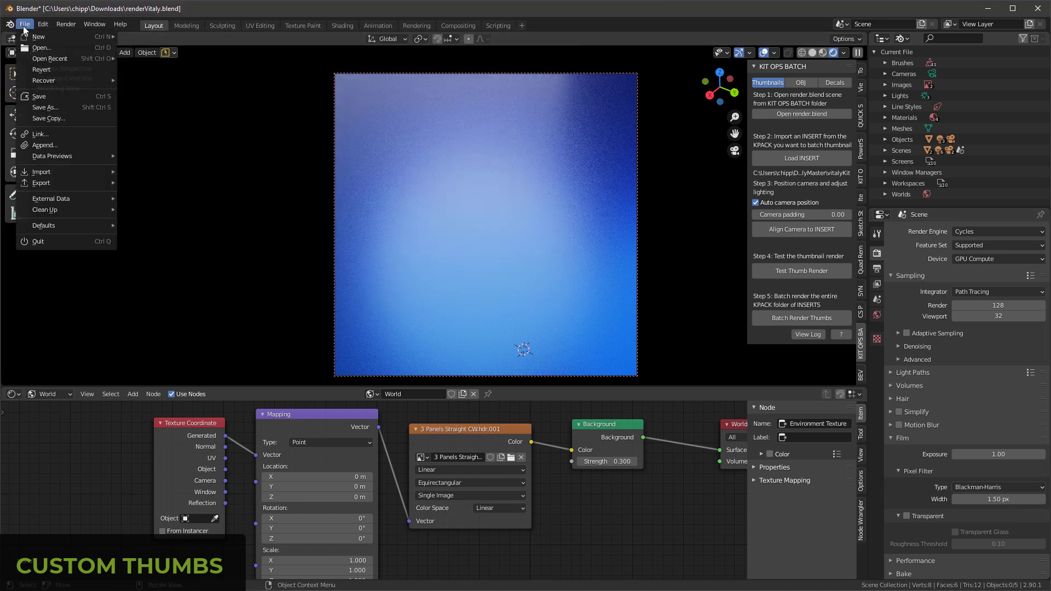
mouse_move(35, 36)
click(135, 37)
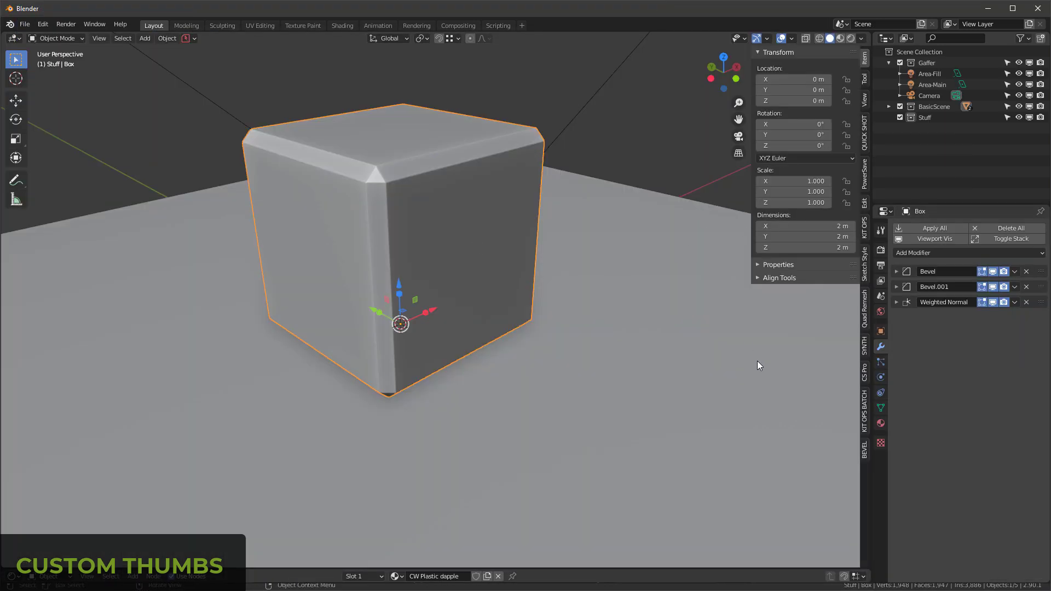
key(z)
click(836, 380)
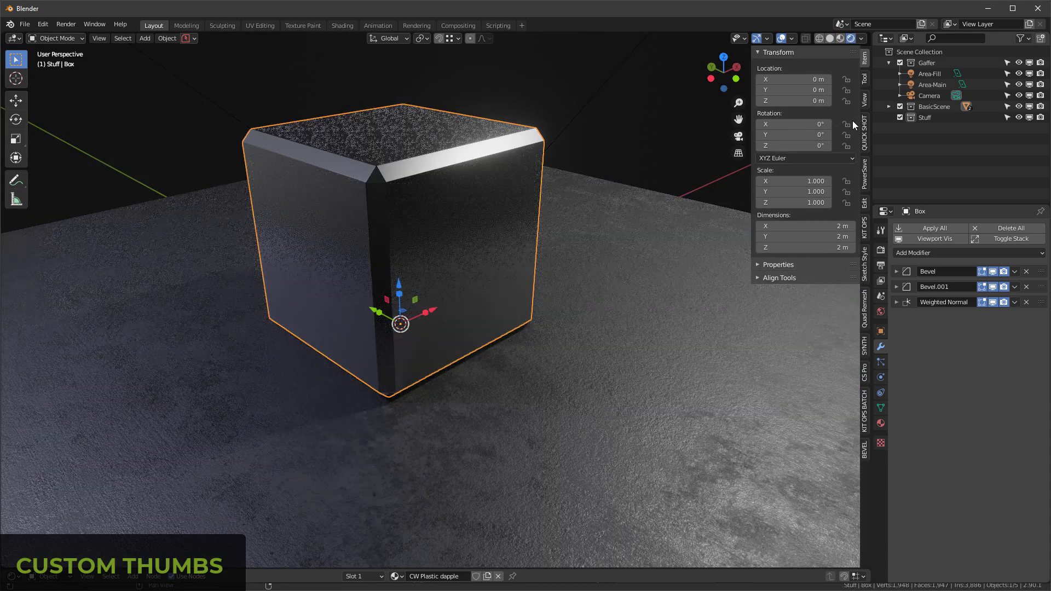
Step: Choose the Vitalykit KPACK in KIT OPS and browse its INSERT thumbnails
click(865, 242)
click(801, 96)
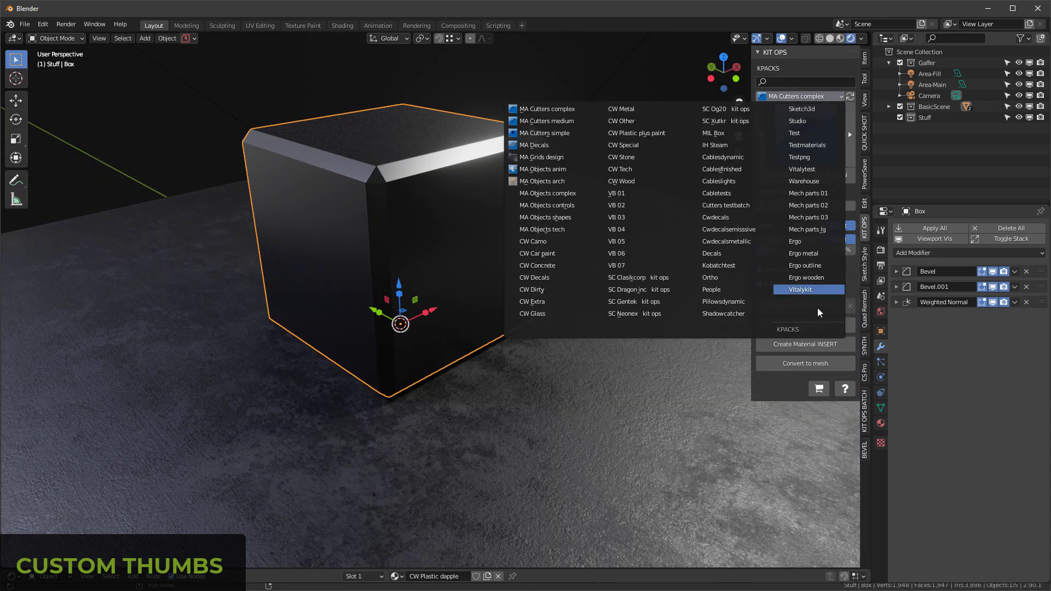
click(813, 290)
click(810, 148)
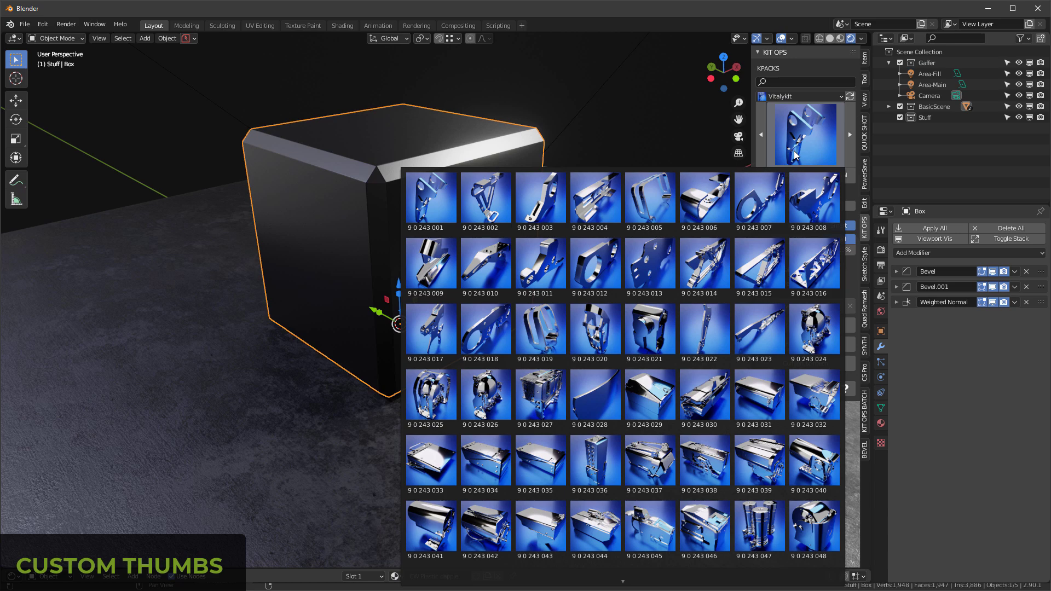
click(795, 155)
click(808, 140)
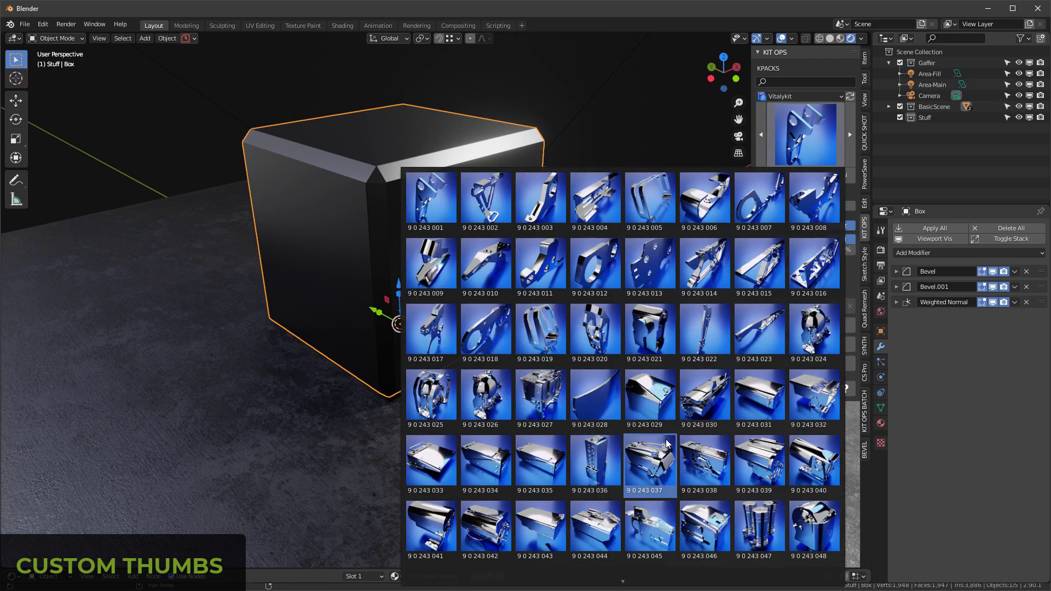
scroll(629, 559, down, 1)
mouse_move(627, 585)
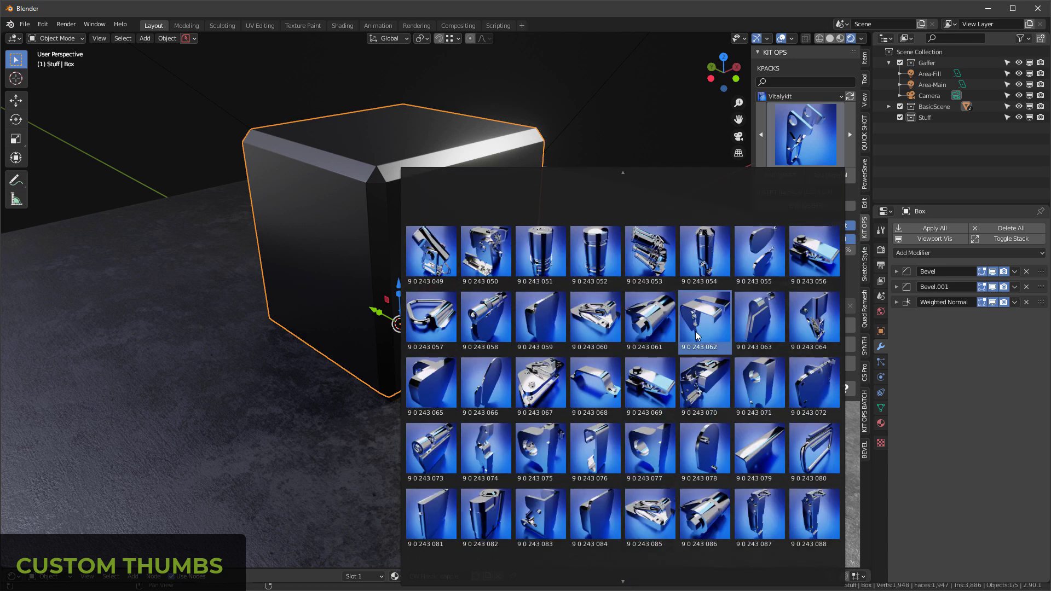
Step: Add the INSERT 9 0 243 056 to the top face of the box and inspect it up close
click(821, 257)
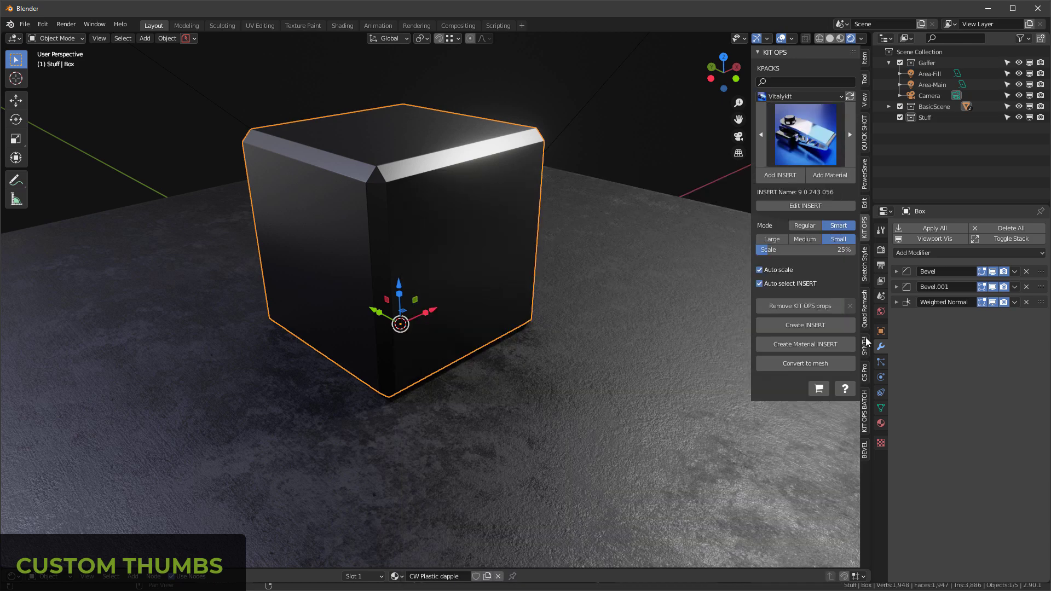
click(784, 175)
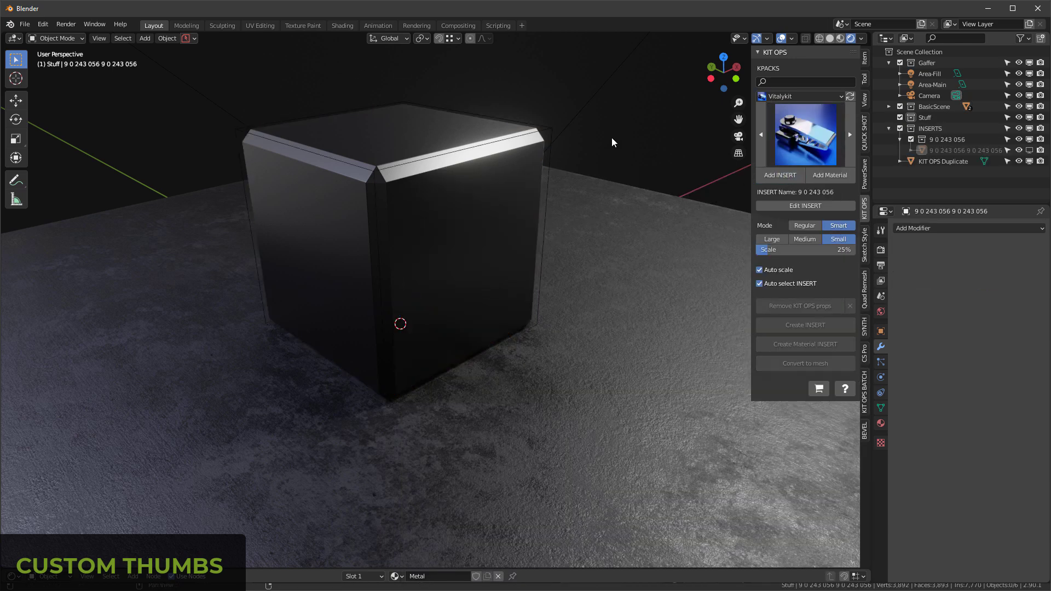
scroll(385, 117, up, 10)
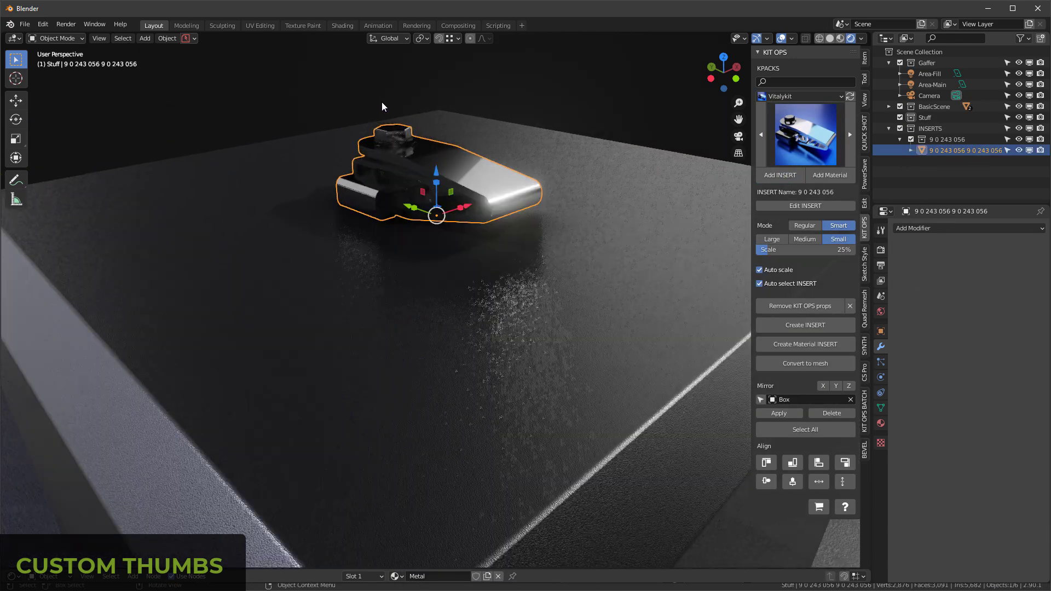
click(621, 93)
middle_drag(621, 94, 666, 106)
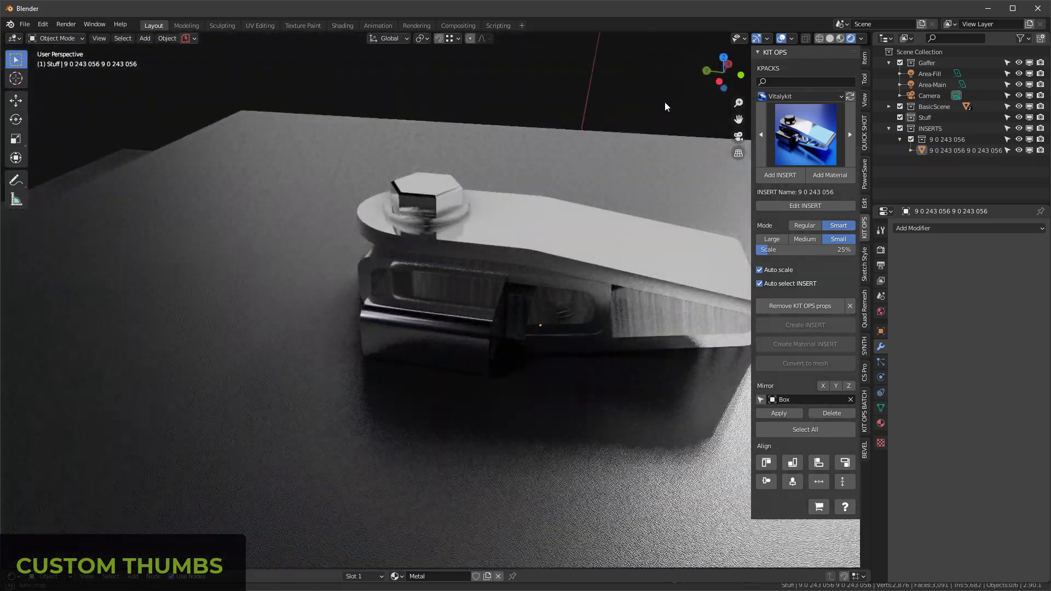
scroll(561, 175, down, 3)
middle_drag(561, 176, 552, 195)
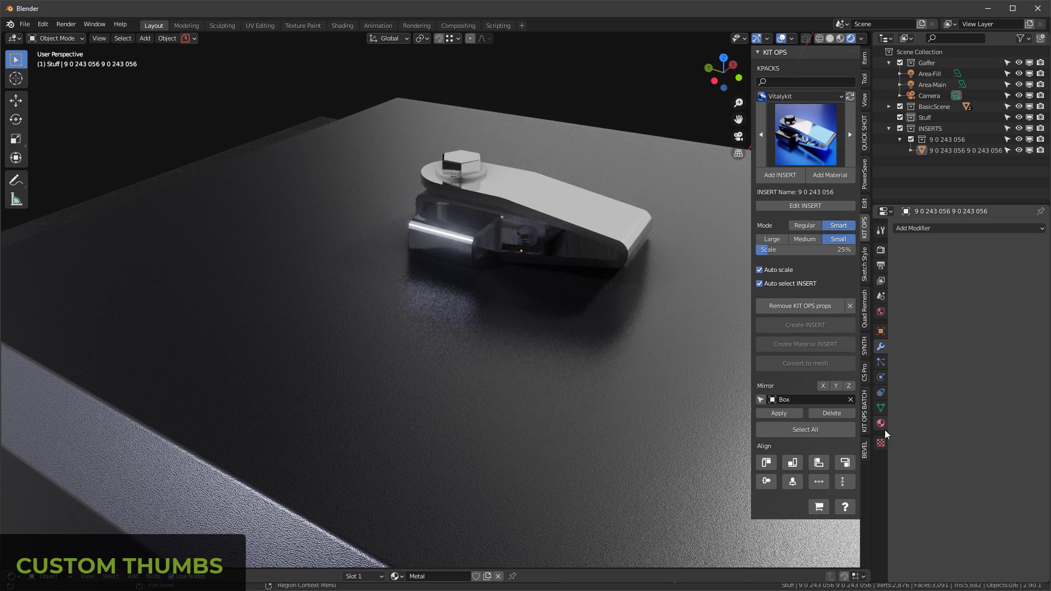
Step: Show the Decals tools of KIT OPS BATCH
click(861, 411)
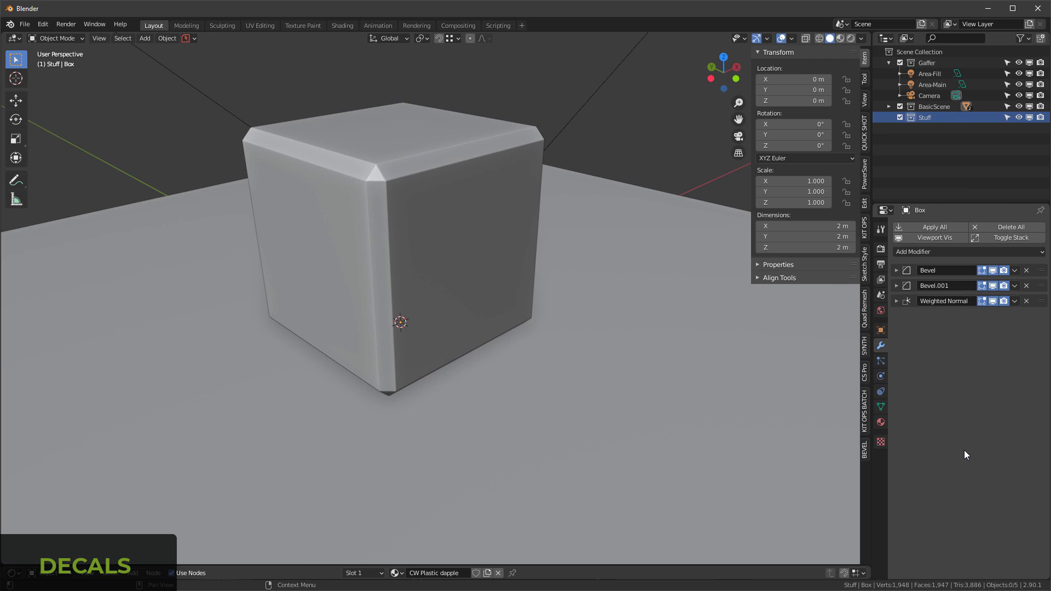
click(865, 403)
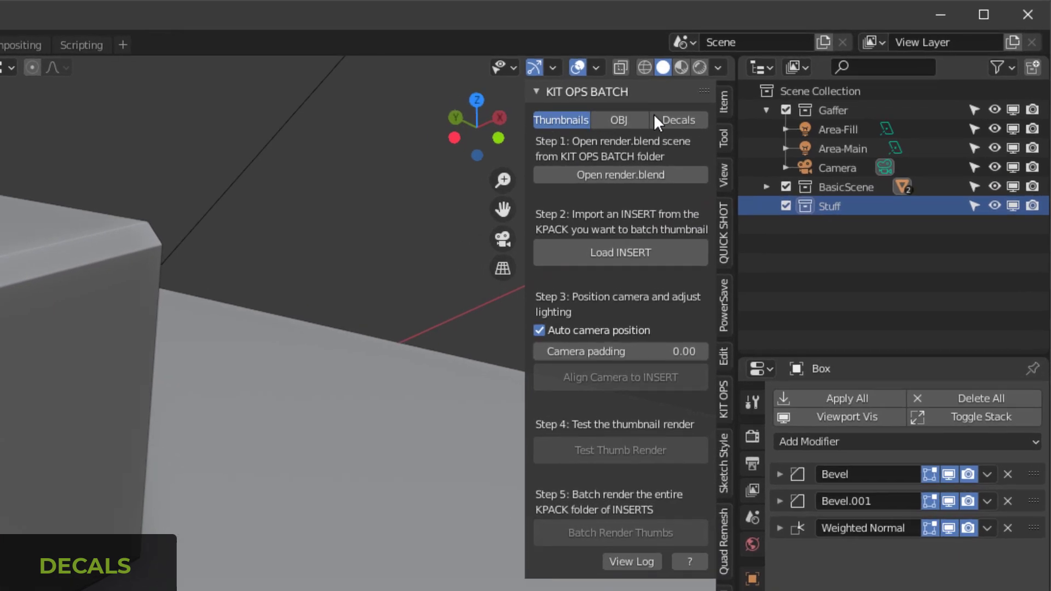
click(783, 84)
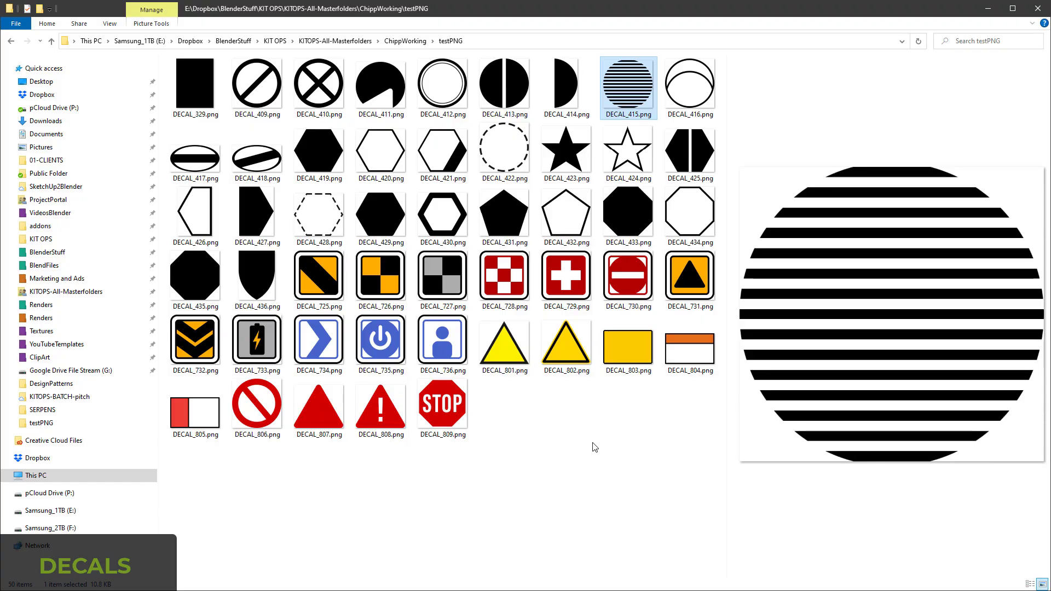
Step: In File Explorer, preview DECAL_809.png from the testPNG folder and view decal images from DECAL_415.png to DECAL_728.png full size in IrfanView
click(435, 417)
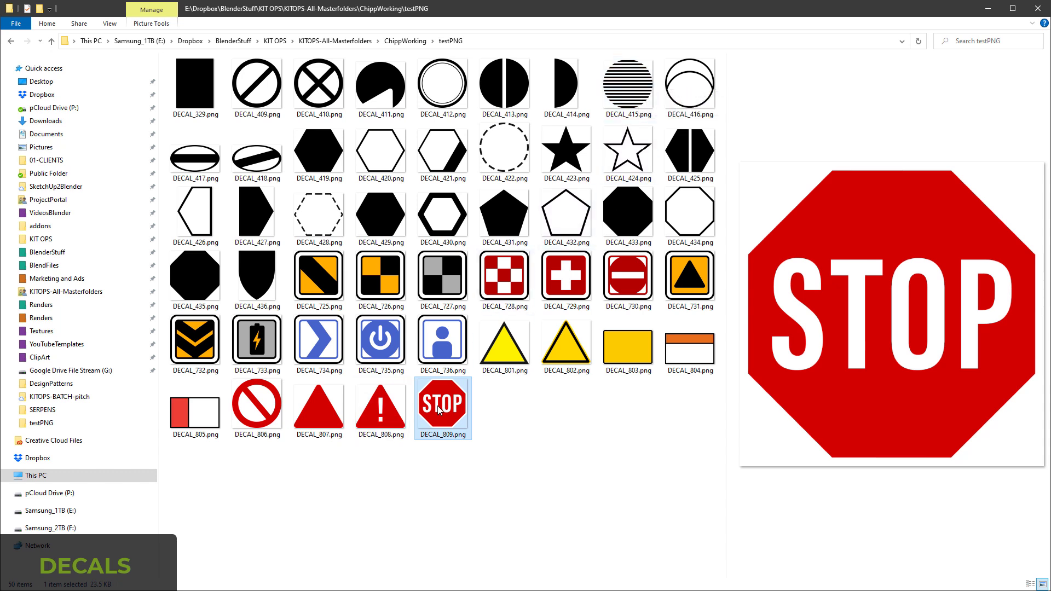
click(634, 429)
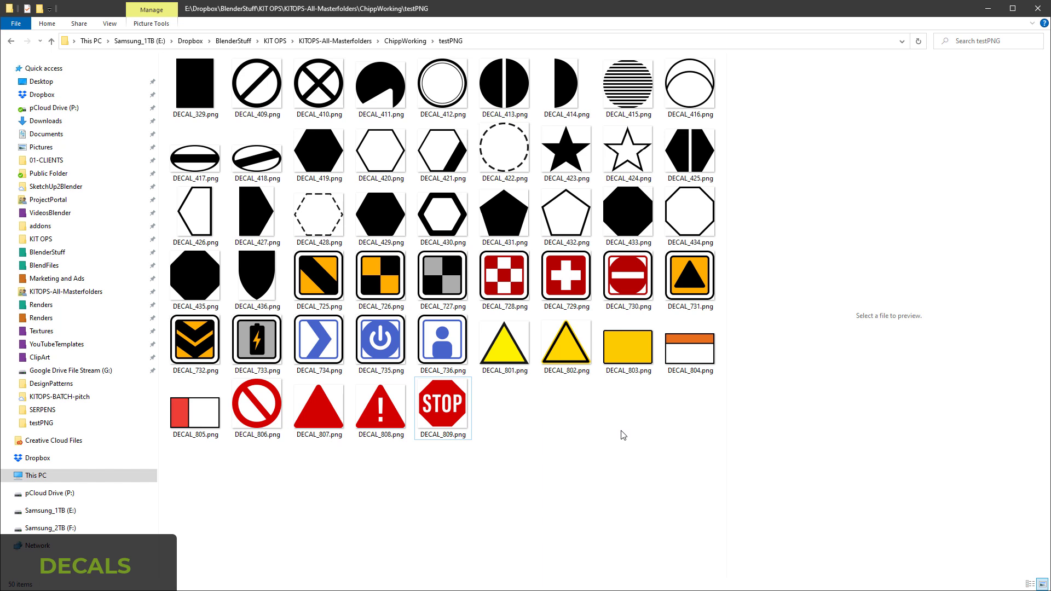
click(633, 97)
double_click(633, 97)
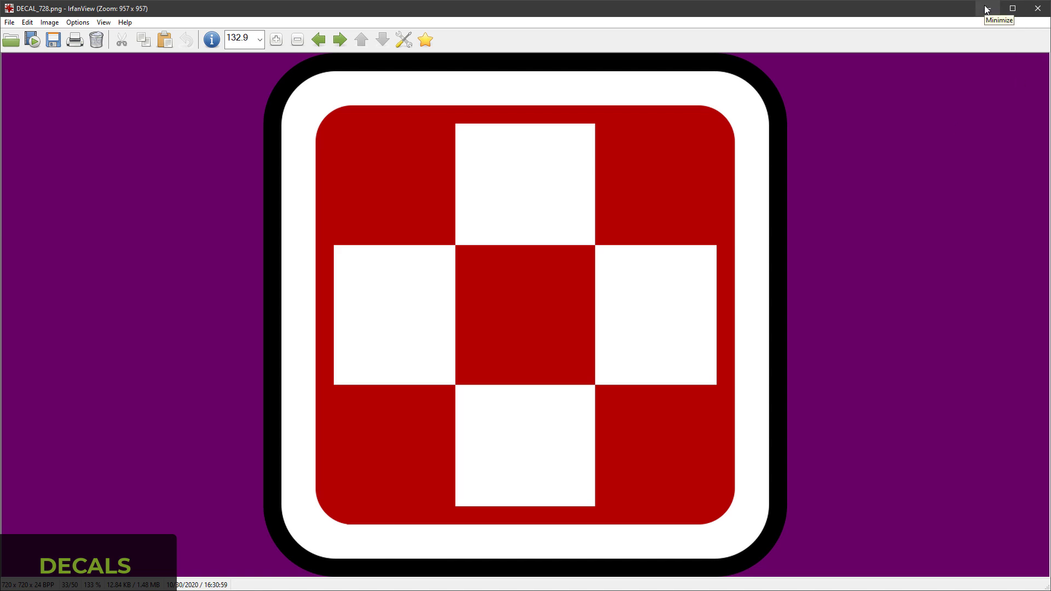
click(987, 9)
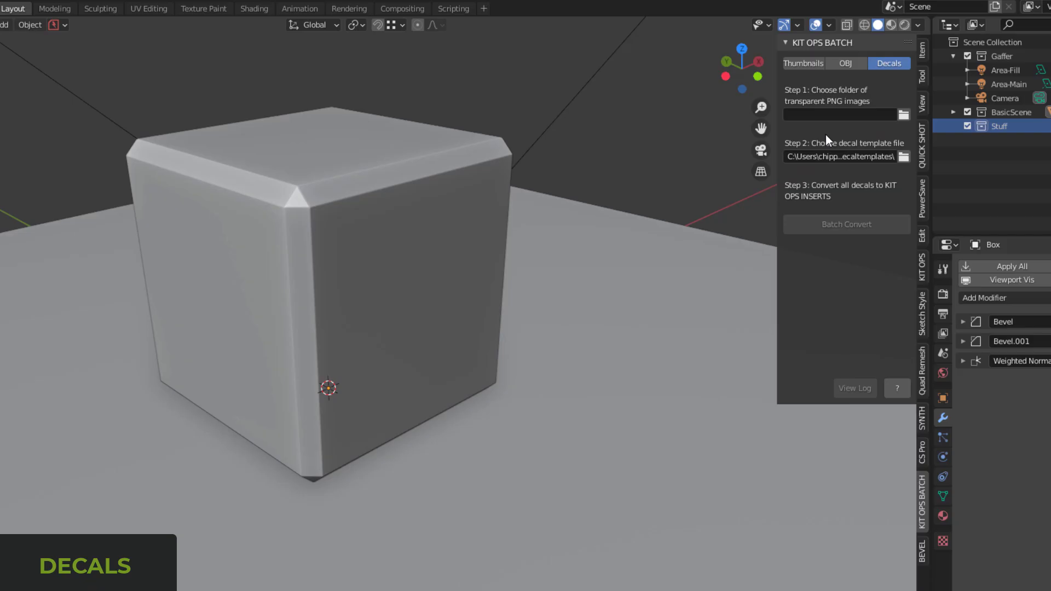
Step: Choose the testPNG folder as the source of transparent PNG images, checking its decals in thumbnail display
click(905, 115)
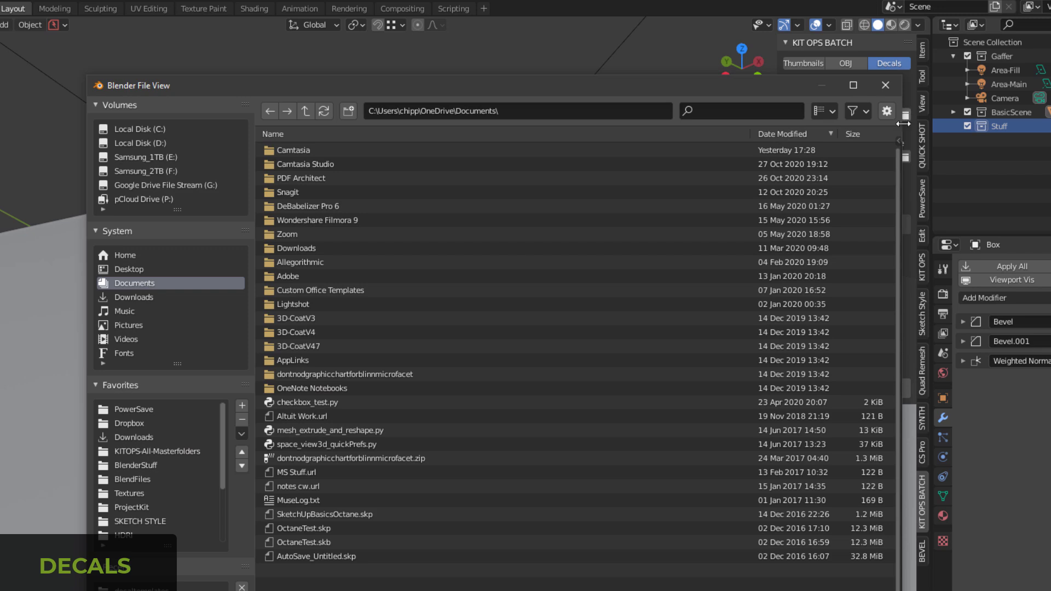
click(211, 590)
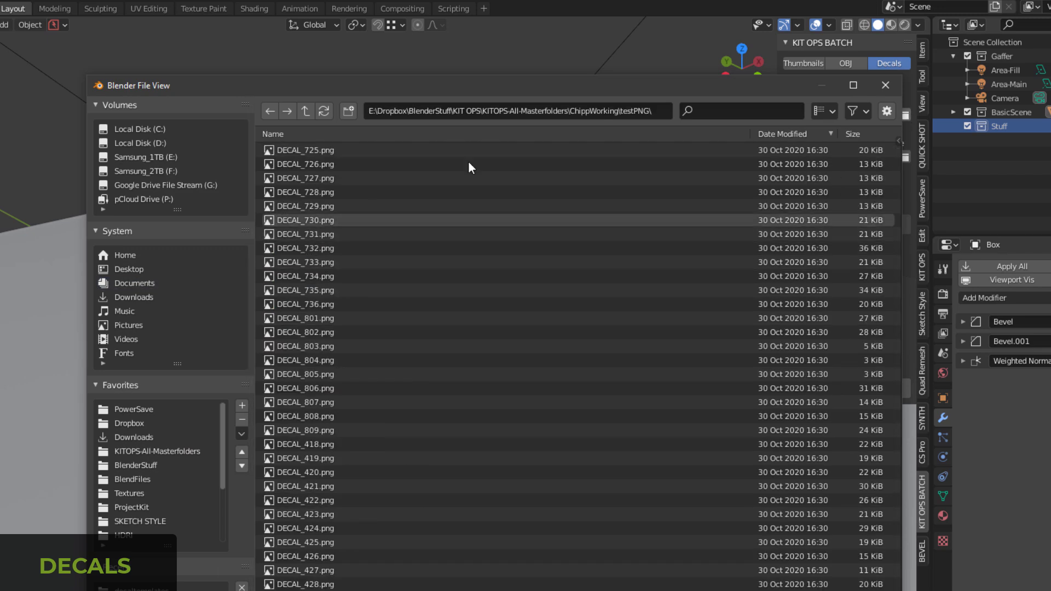
click(825, 111)
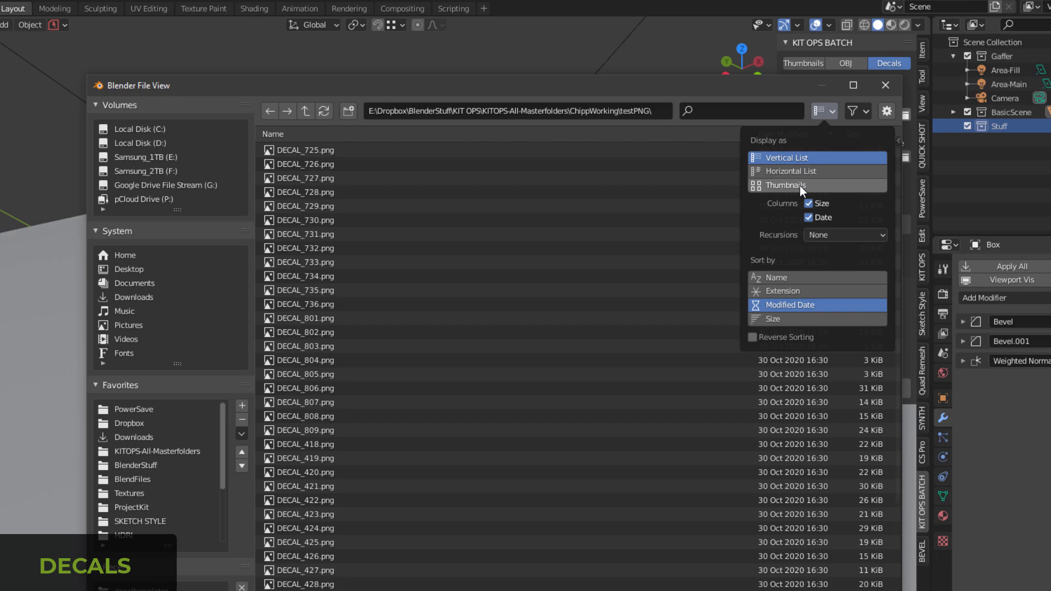
click(800, 186)
scroll(504, 363, down, 2)
scroll(522, 354, up, 1)
scroll(550, 340, down, 1)
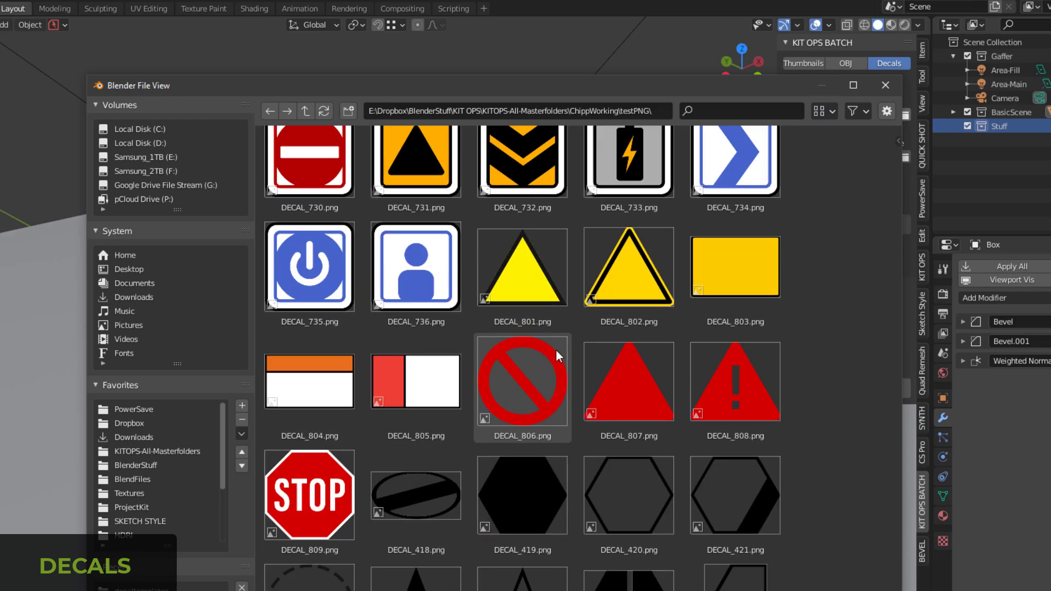
scroll(806, 259, up, 2)
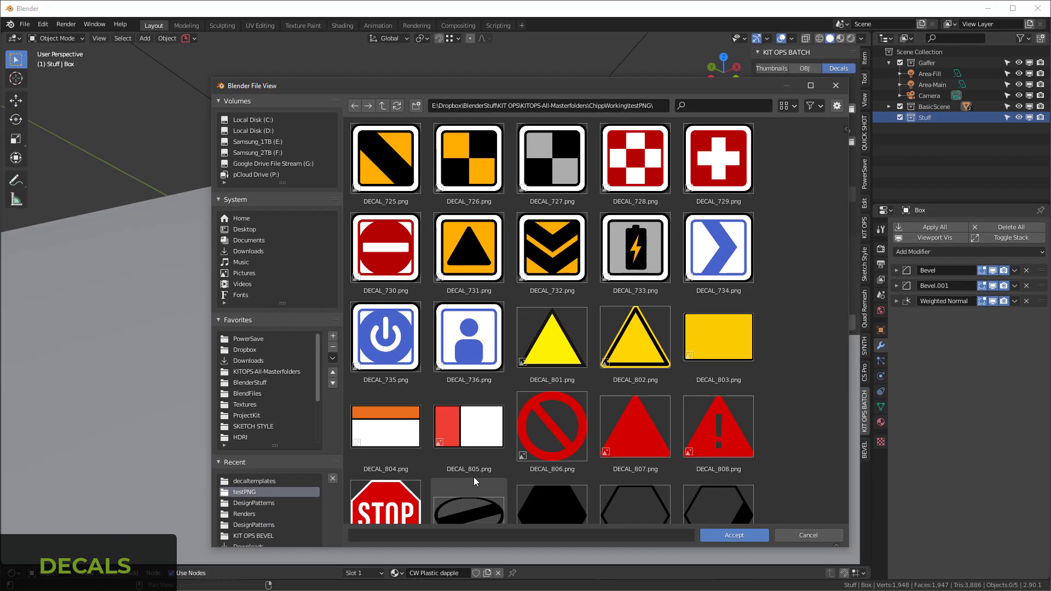
scroll(436, 284, down, 2)
scroll(508, 316, up, 2)
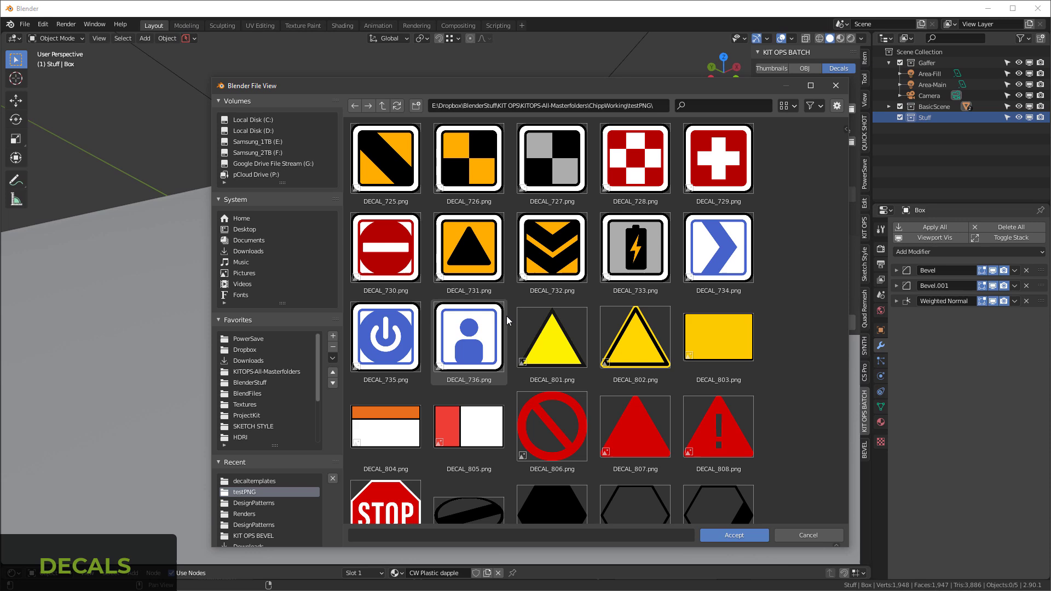
click(736, 537)
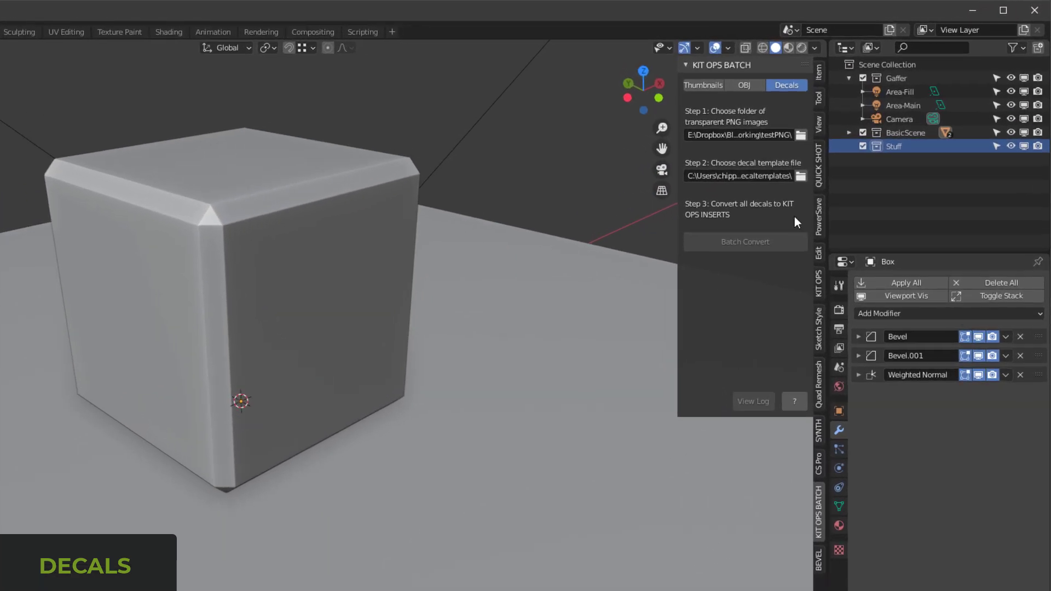
Step: Choose BATCH_Decal.blend from the decaltemplates folder as the decal template file
click(800, 176)
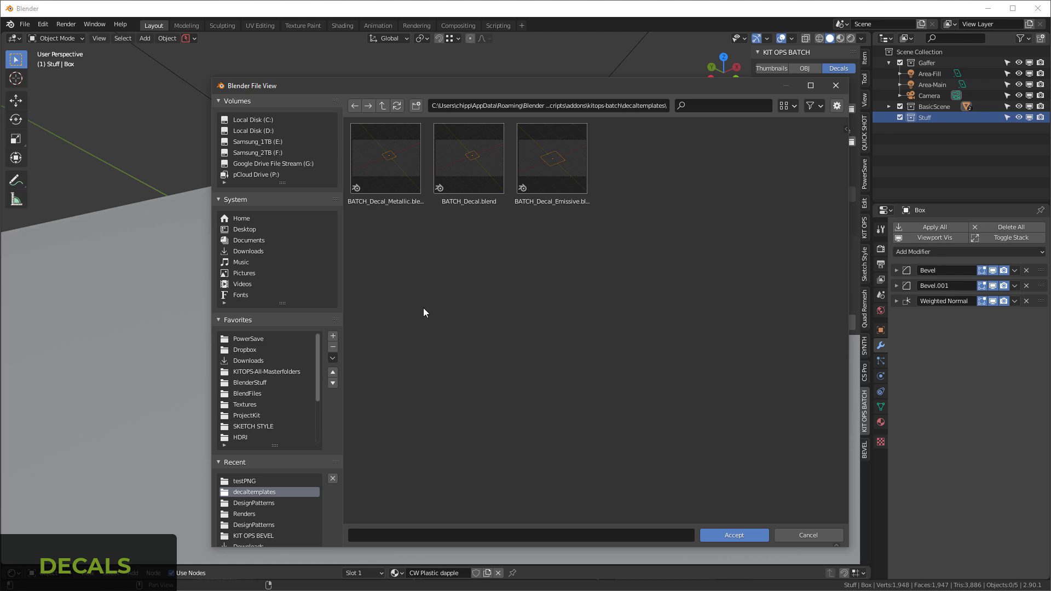
click(387, 154)
click(474, 155)
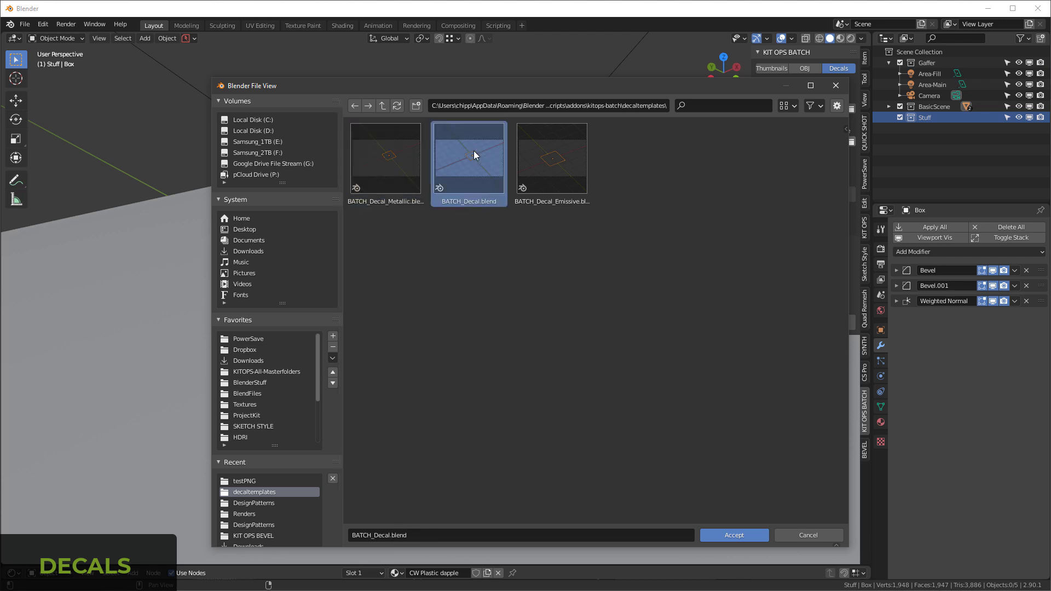
click(525, 150)
click(702, 288)
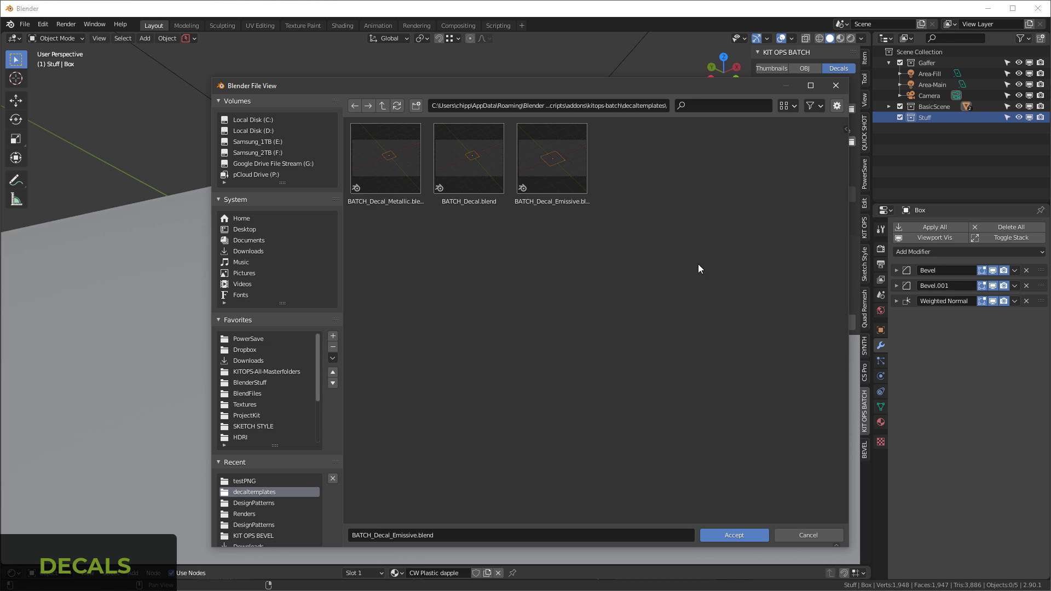
click(488, 169)
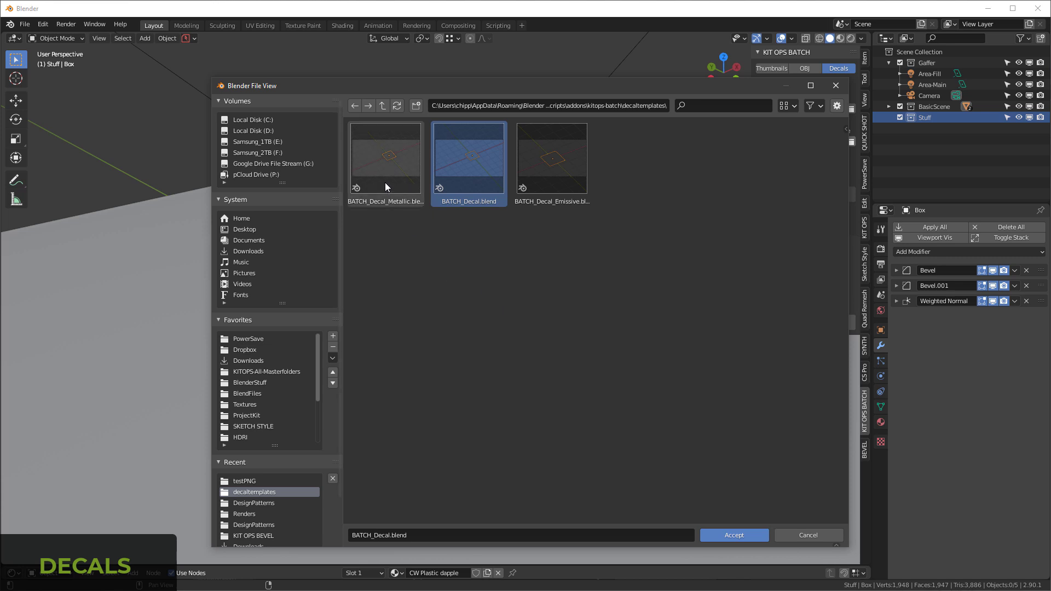
click(694, 326)
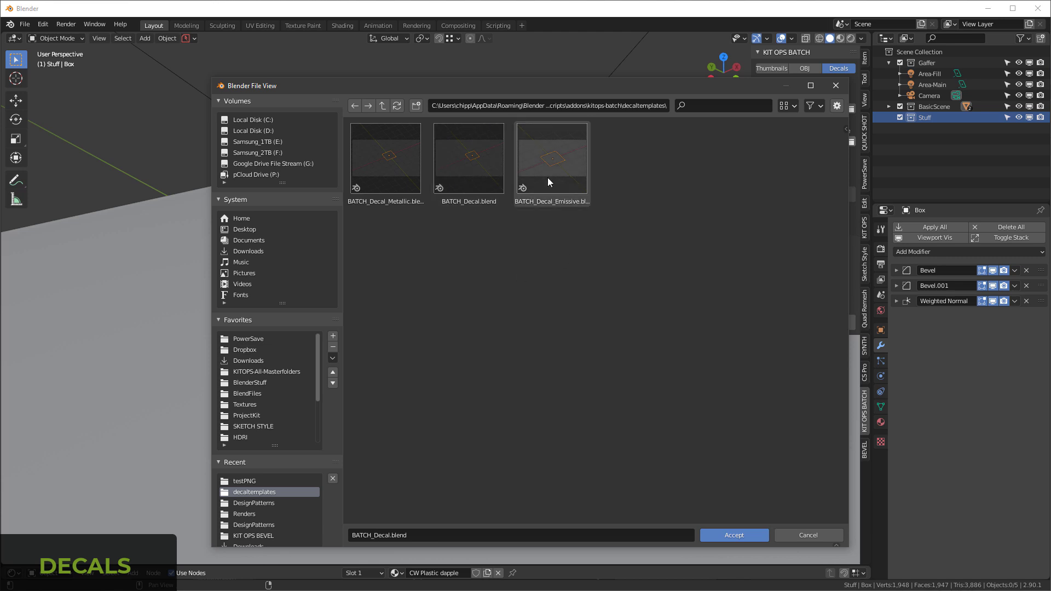
click(454, 175)
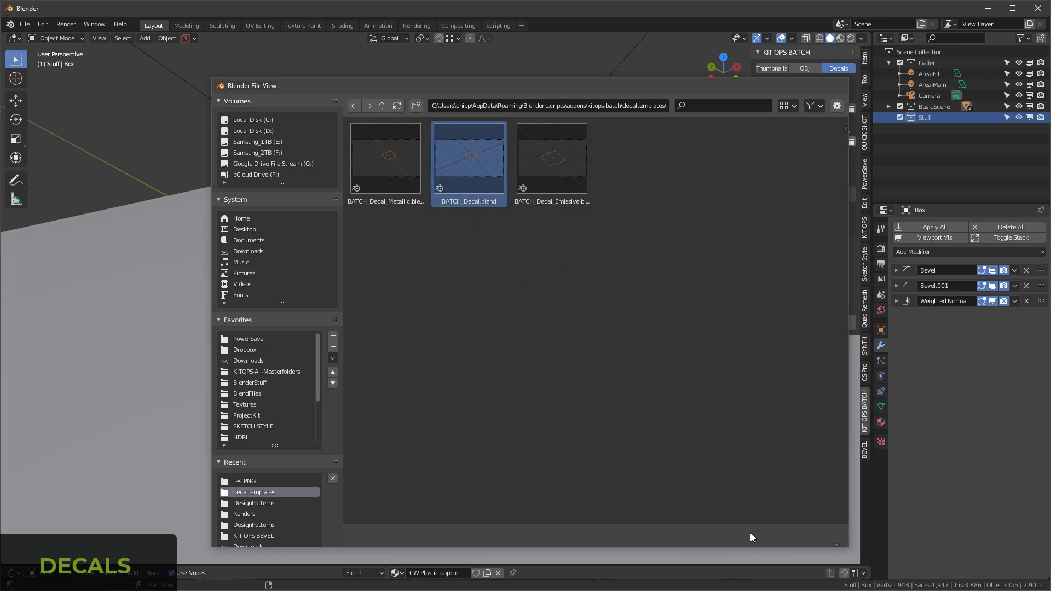
click(750, 534)
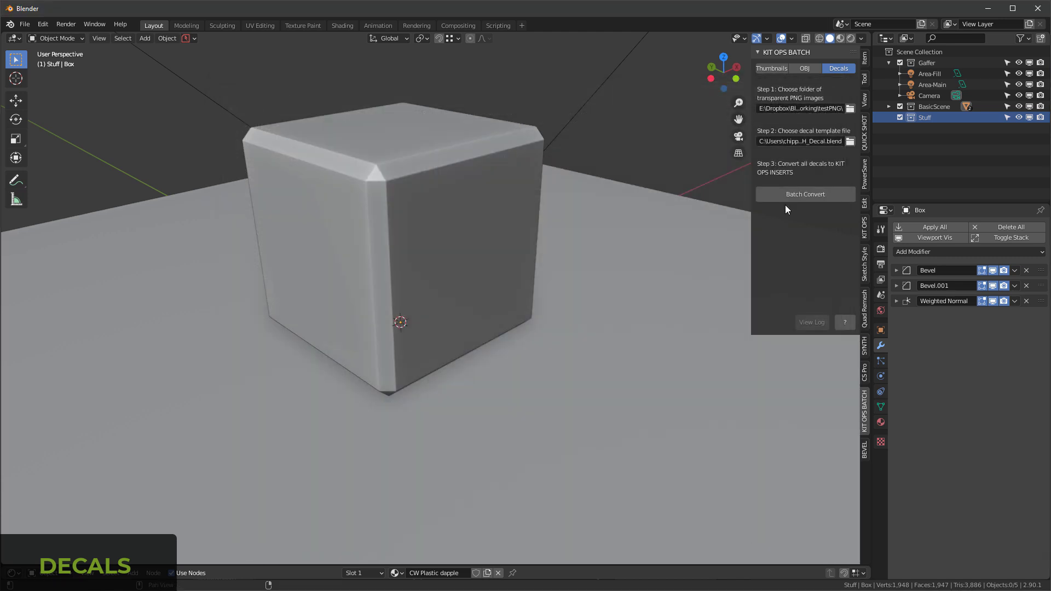
Step: Show the system console and batch convert all the testPNG decals to KIT OPS INSERTs
click(101, 26)
click(134, 138)
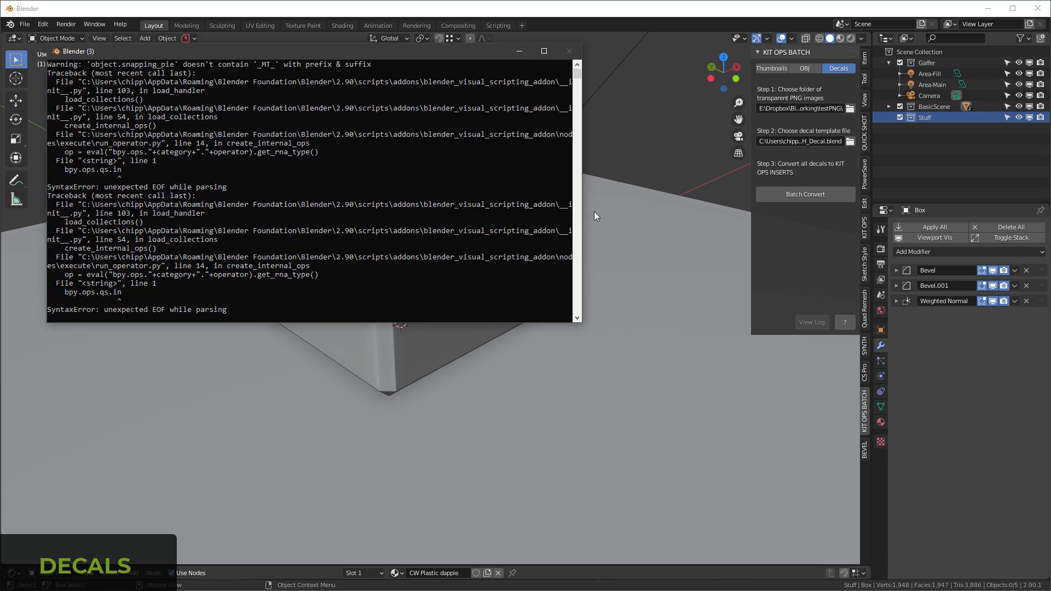
click(816, 194)
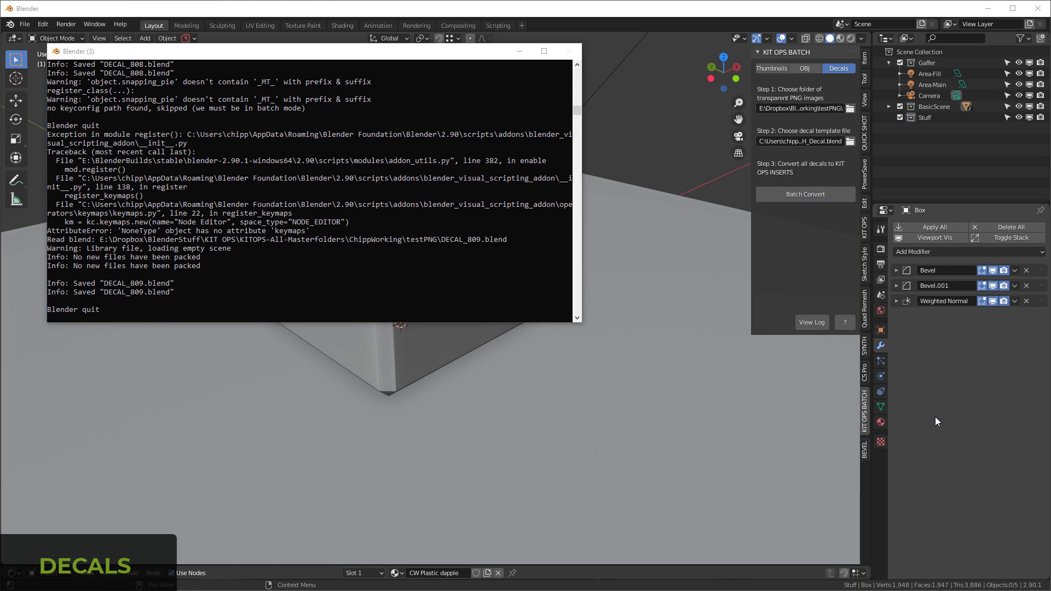
click(459, 50)
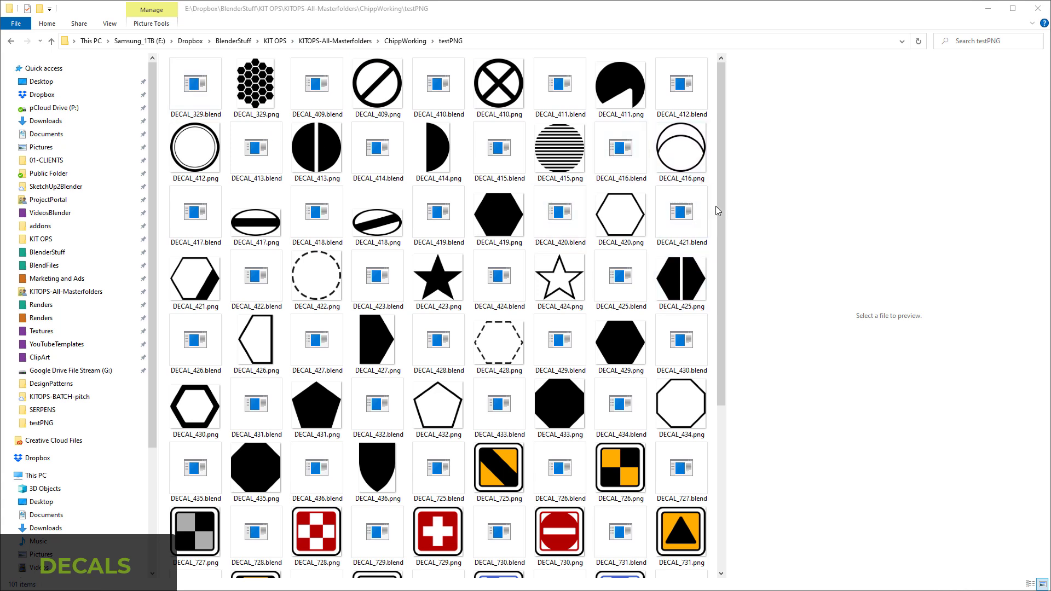
Step: Review the converted files in the testPNG folder in File Explorer and browse the Testpng KPACK's decal thumbnails in KIT OPS
click(197, 413)
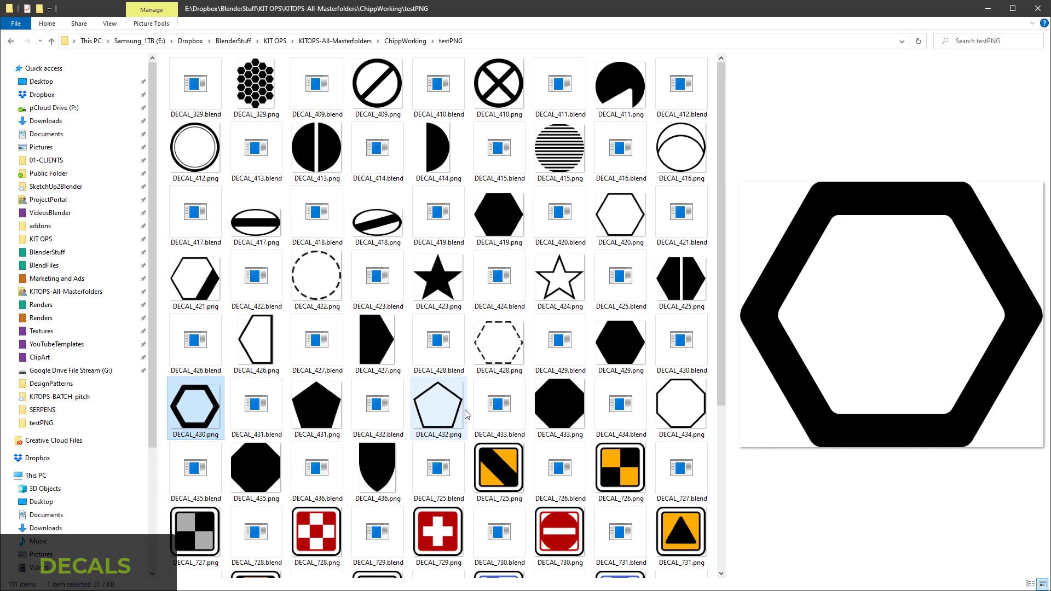
click(495, 83)
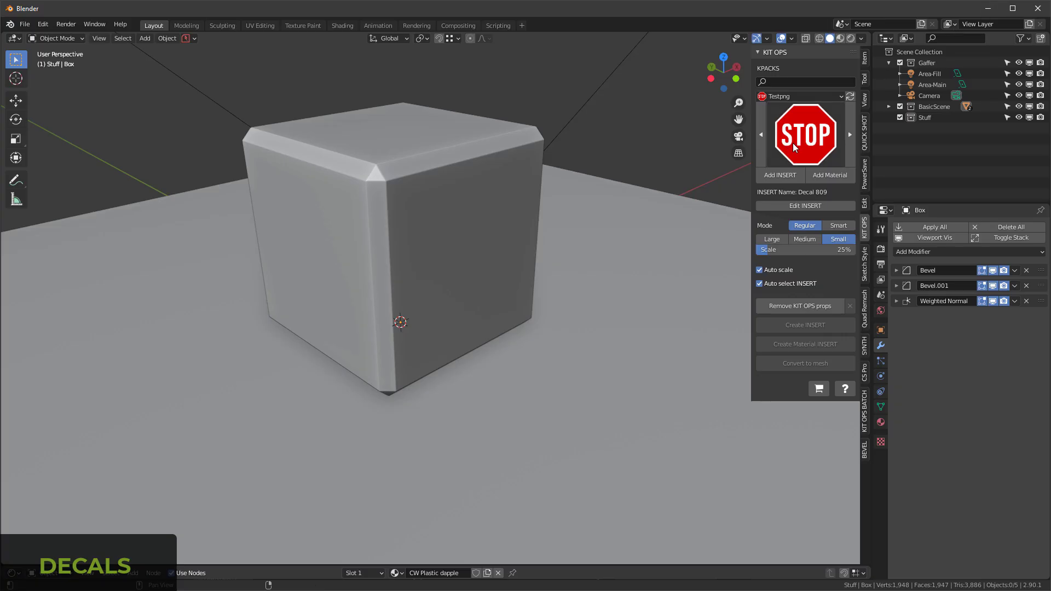
click(800, 142)
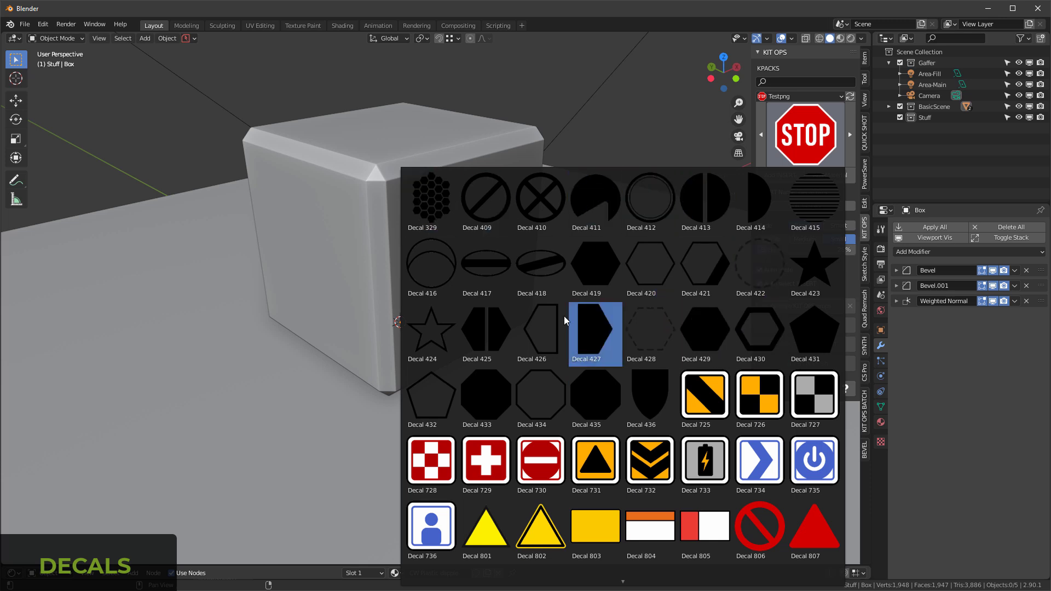
scroll(663, 482, down, 2)
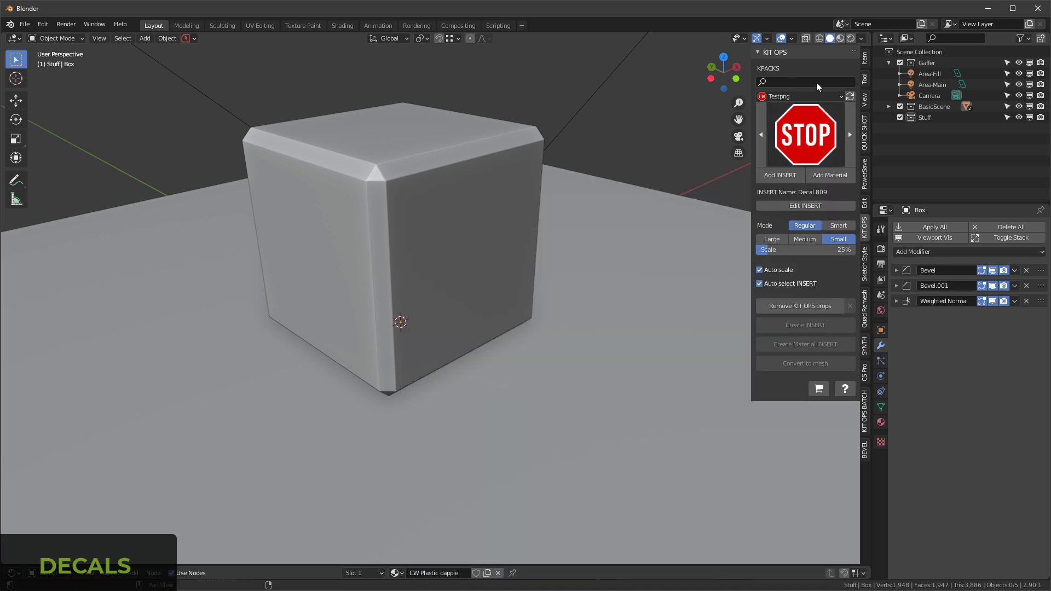
Step: Open the render.blend scene from the KIT OPS BATCH Thumbnails tools and load DECAL_808.blend from the testPNG folder as the INSERT
click(870, 419)
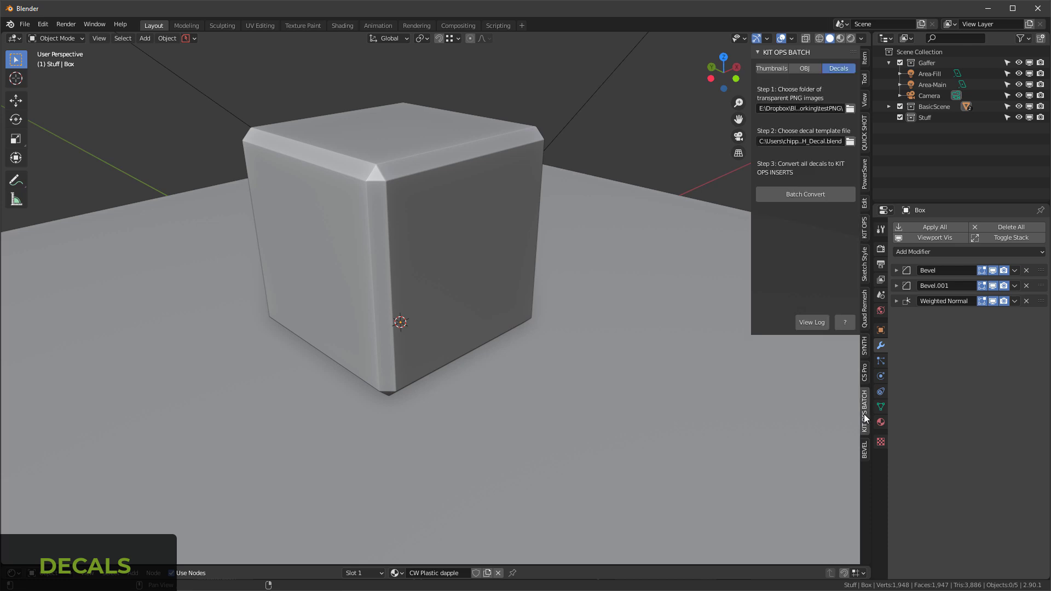
middle_drag(446, 144, 453, 158)
click(772, 69)
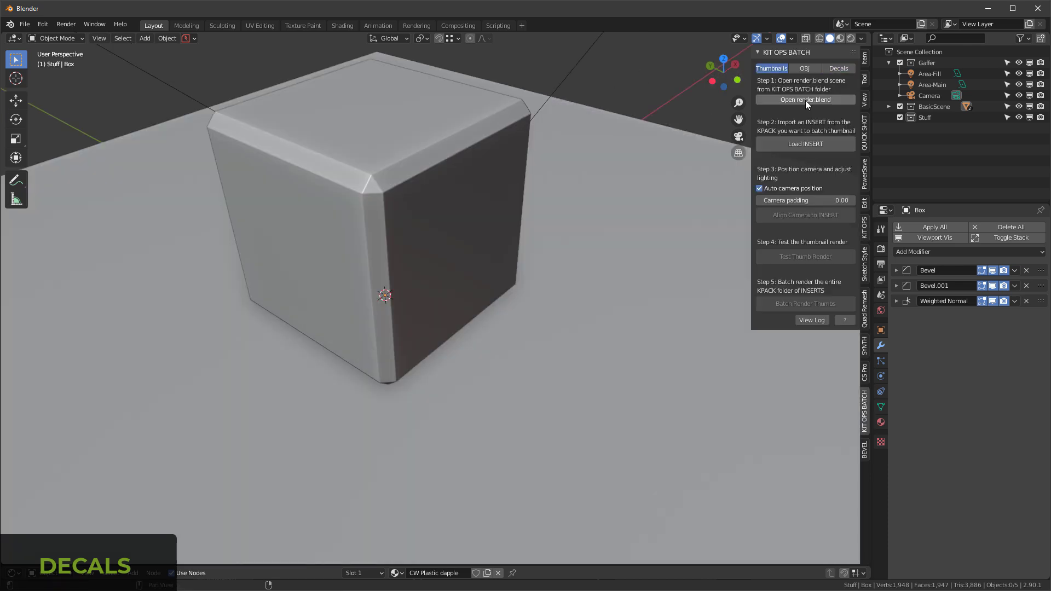
click(806, 100)
click(813, 159)
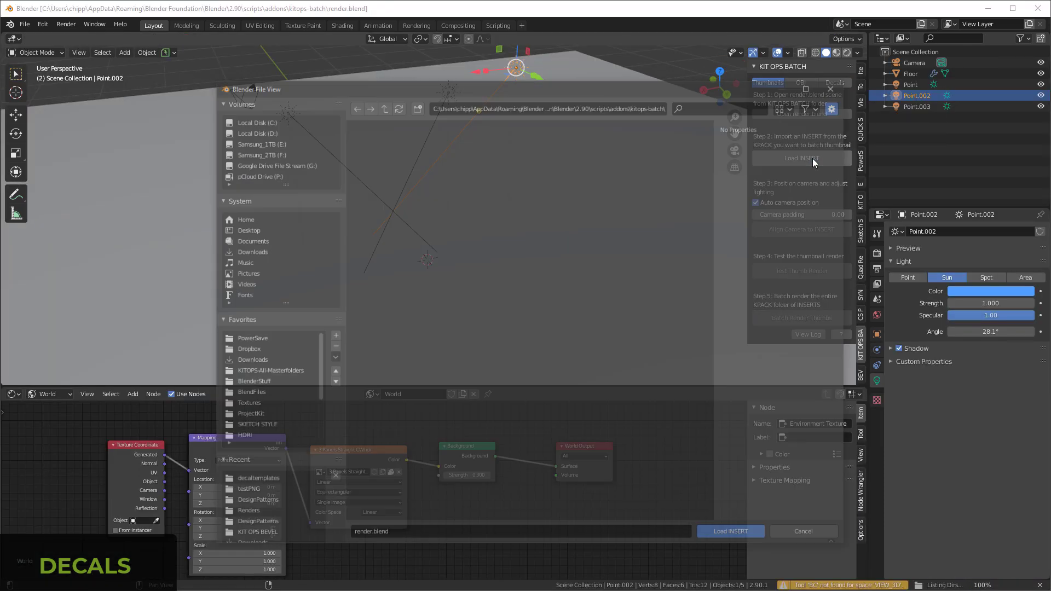
click(253, 492)
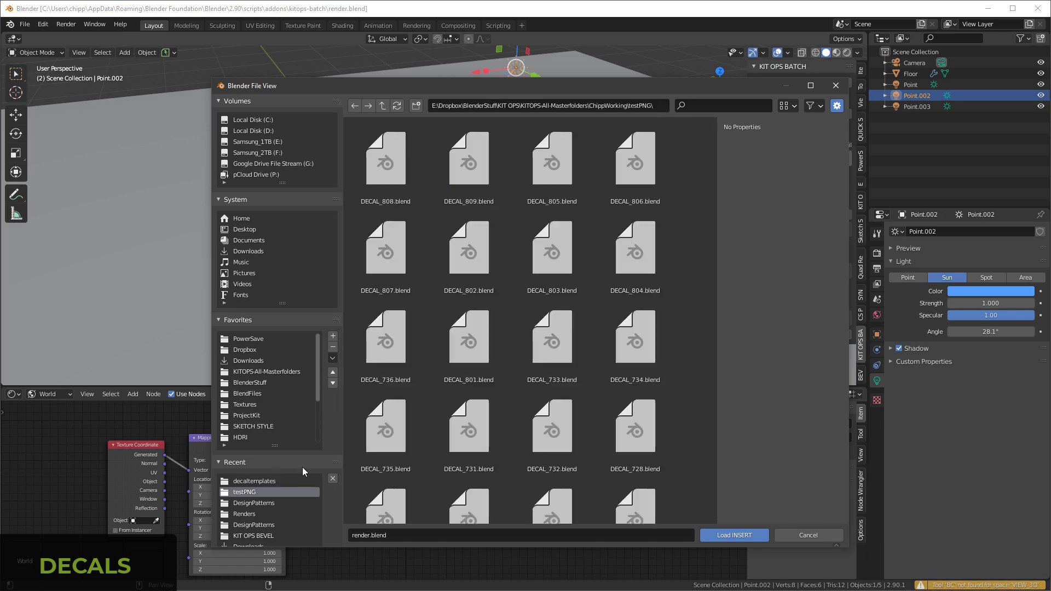
double_click(386, 175)
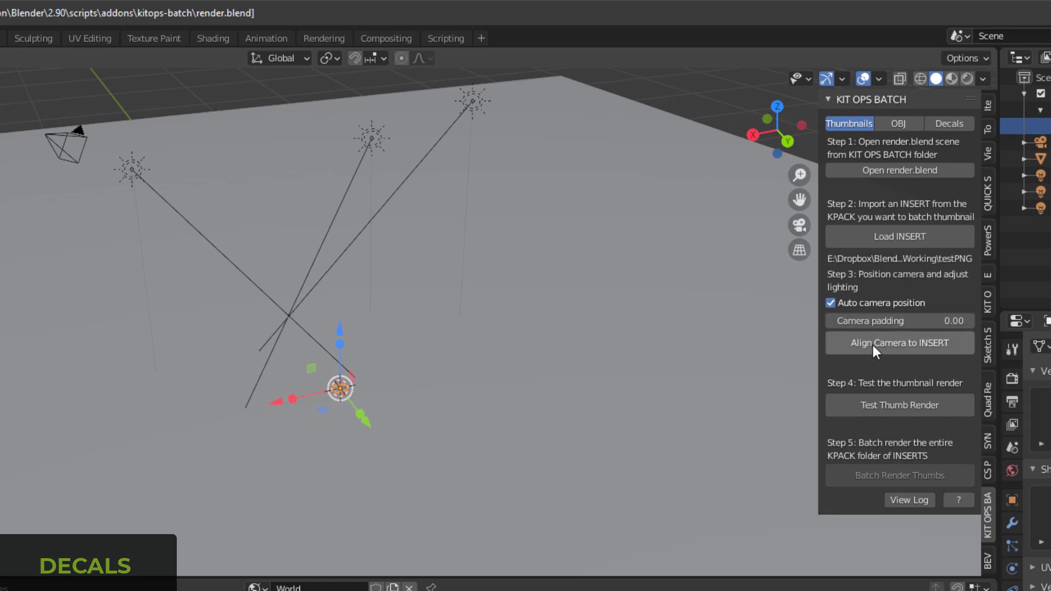
Step: Align the camera to the decal, angle it more from above in rendered shading, and set the camera padding to 0.09
click(883, 344)
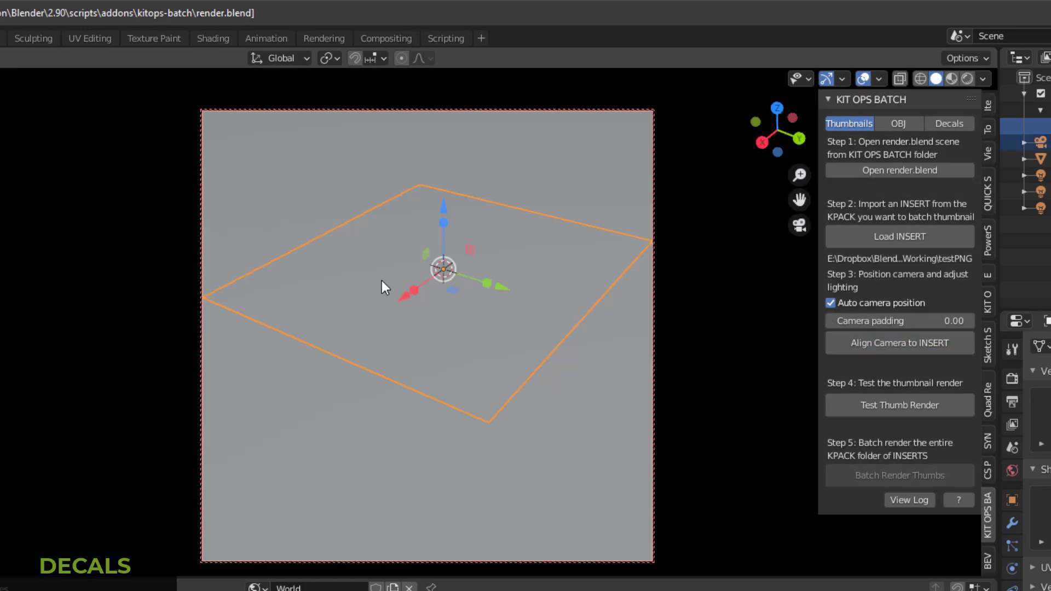
key(z)
click(465, 159)
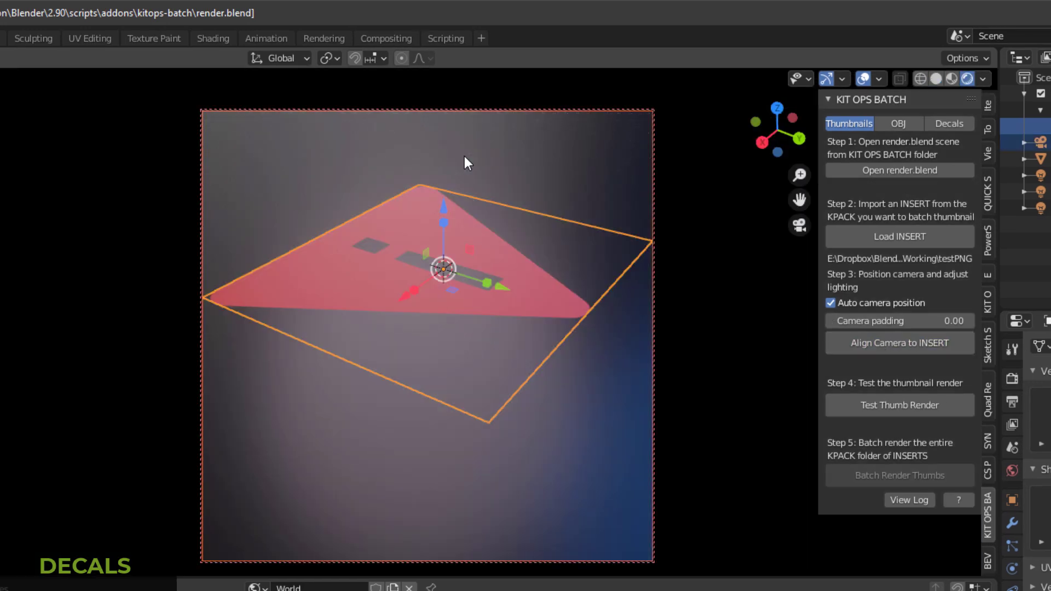
middle_drag(482, 313, 485, 343)
middle_drag(435, 250, 442, 286)
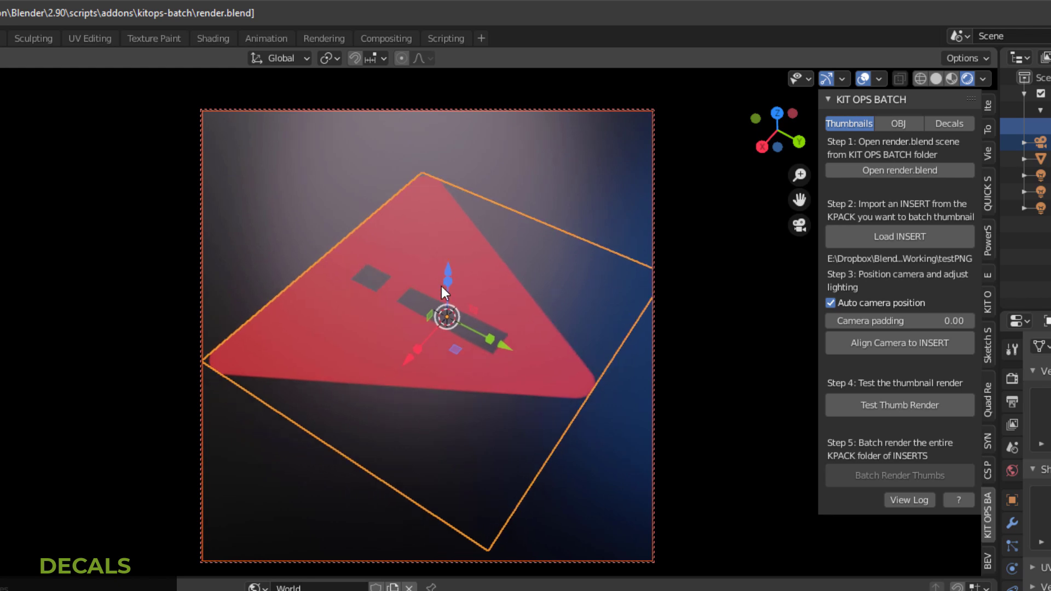
drag(903, 322, 922, 322)
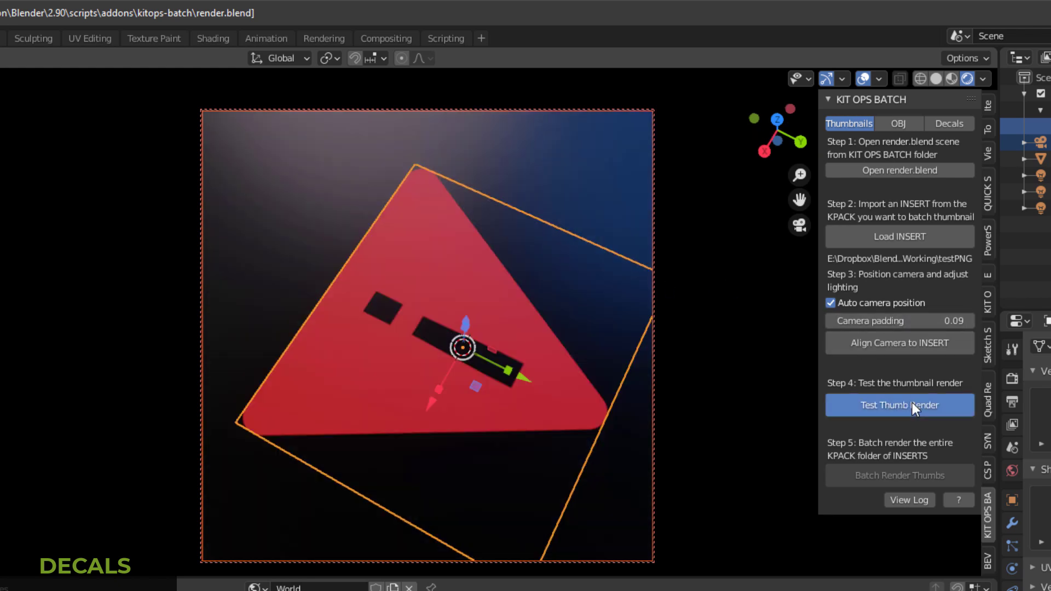
Step: Test the thumbnail render of the decal and batch render thumbnails for the whole testPNG KPACK
click(912, 404)
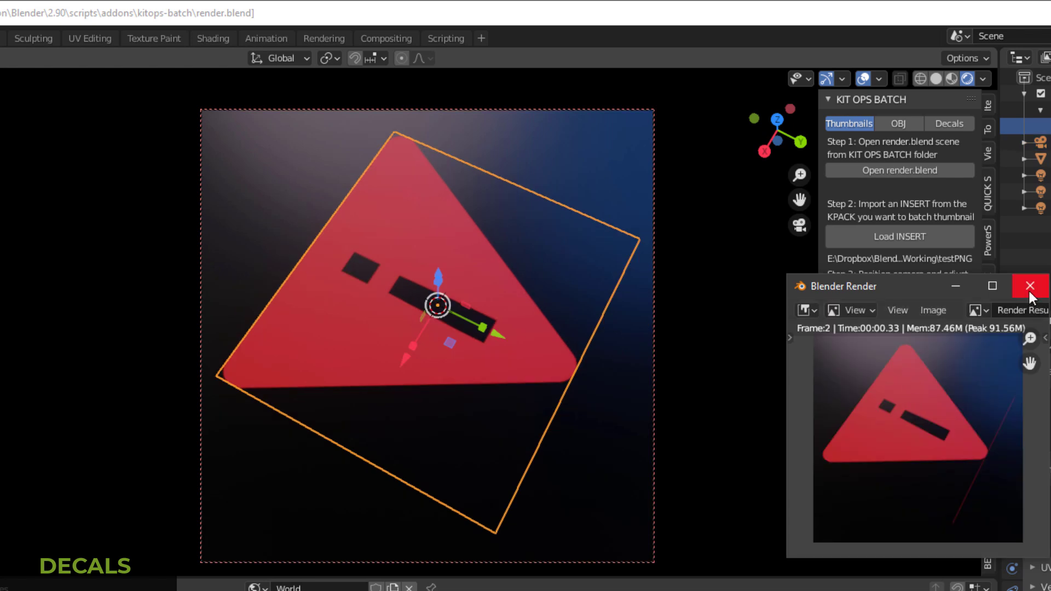
click(1030, 286)
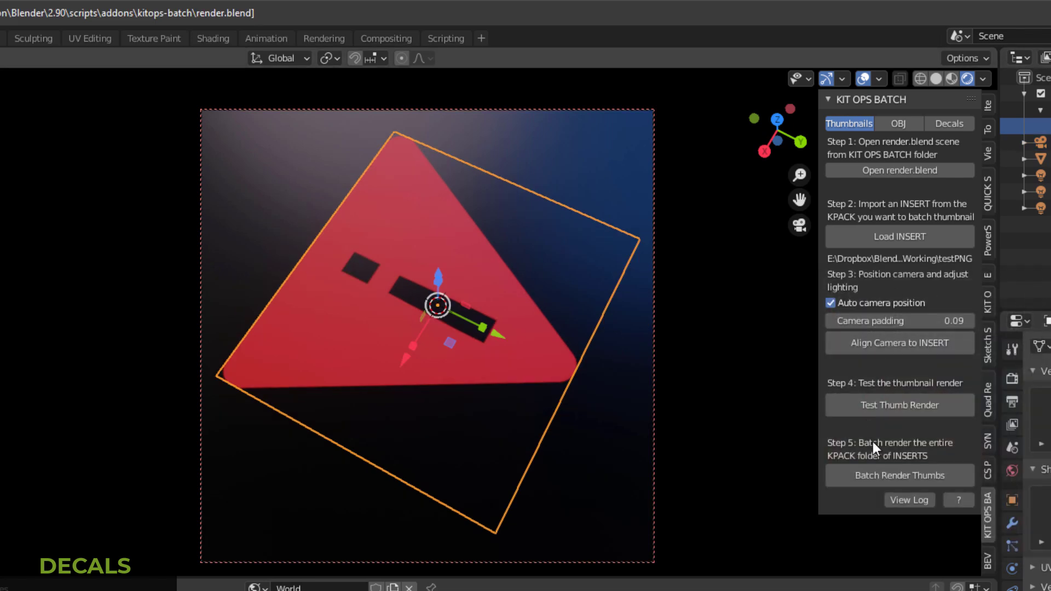
click(885, 480)
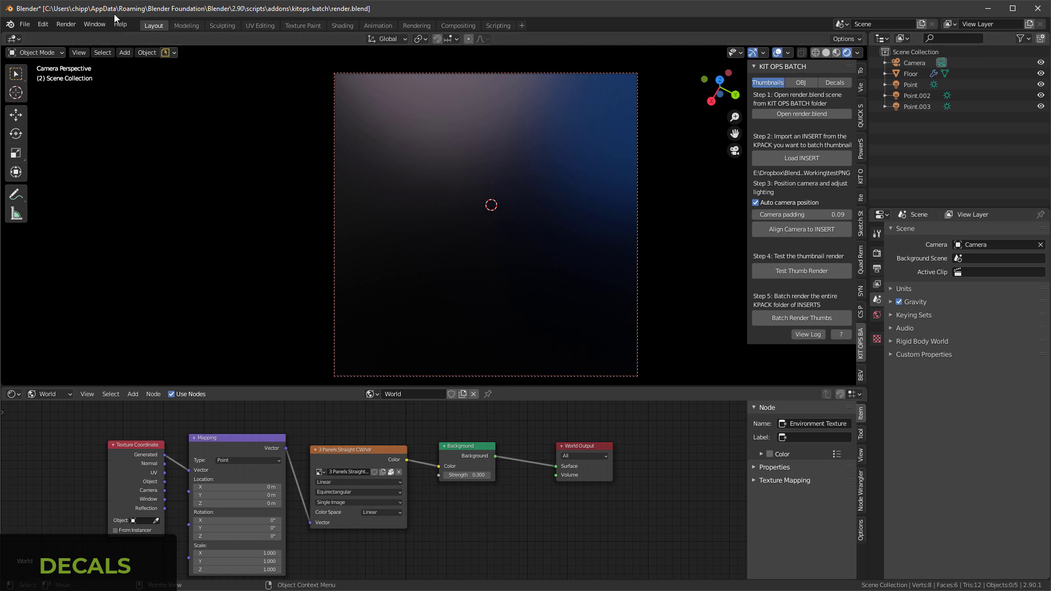
Step: Leave render.blend and open the scene containing the box
click(25, 24)
click(25, 24)
mouse_move(43, 24)
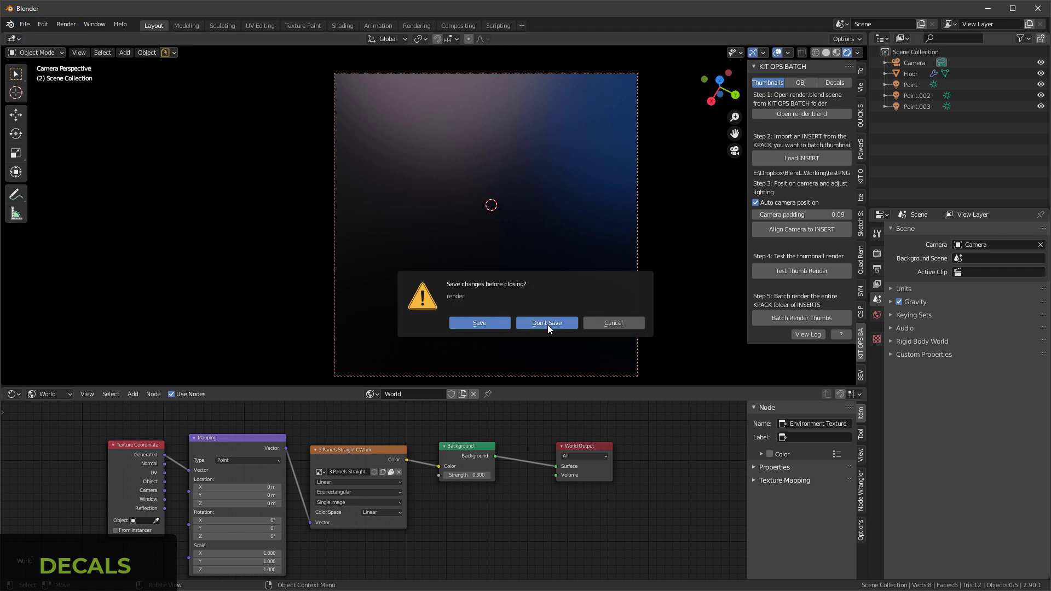
click(547, 324)
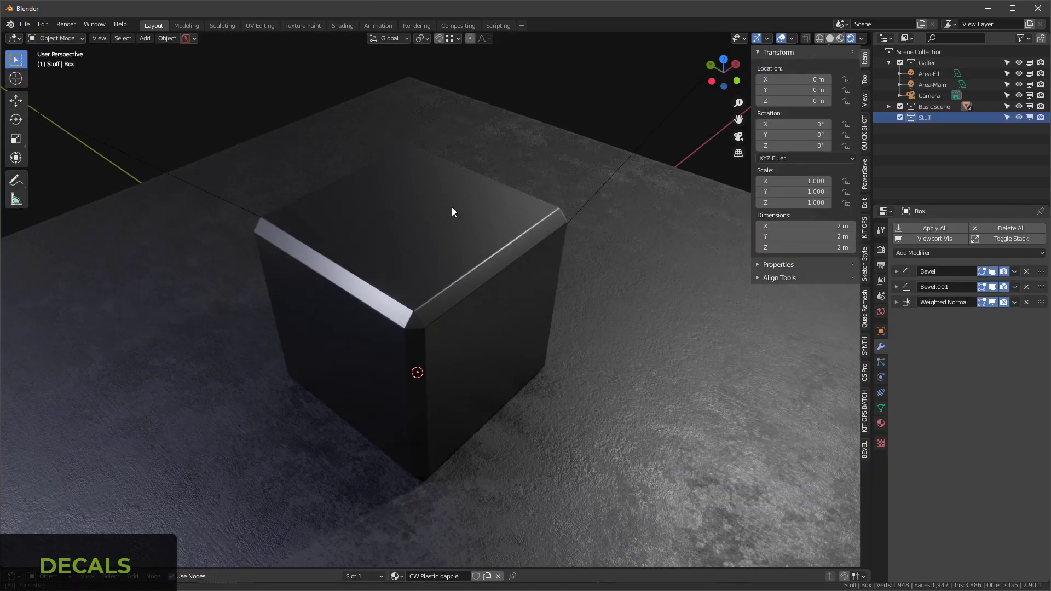
Step: Delete all modifiers from the box
middle_drag(449, 210, 419, 249)
click(494, 250)
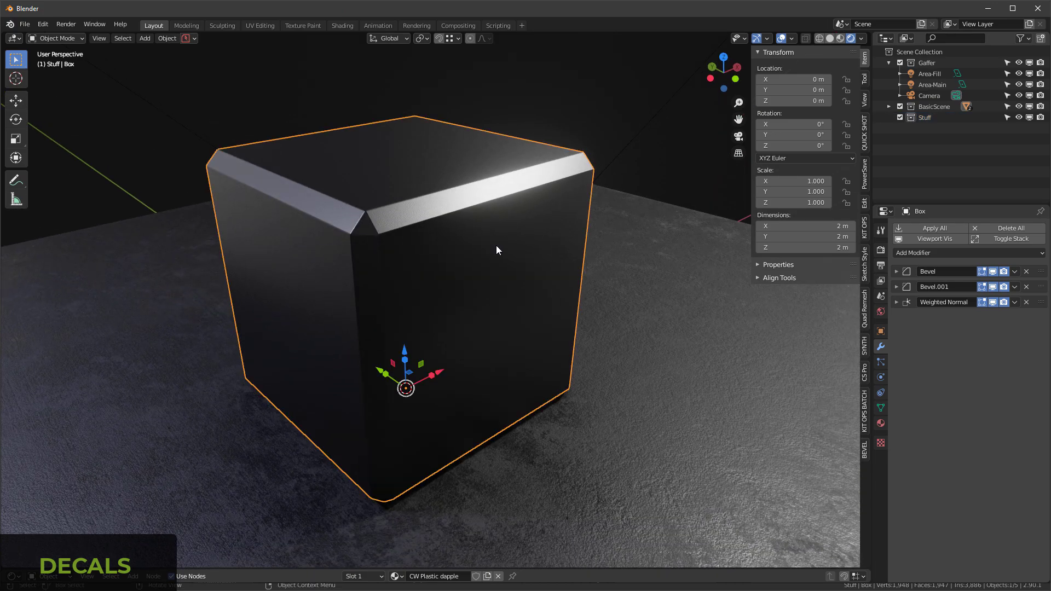
click(1011, 228)
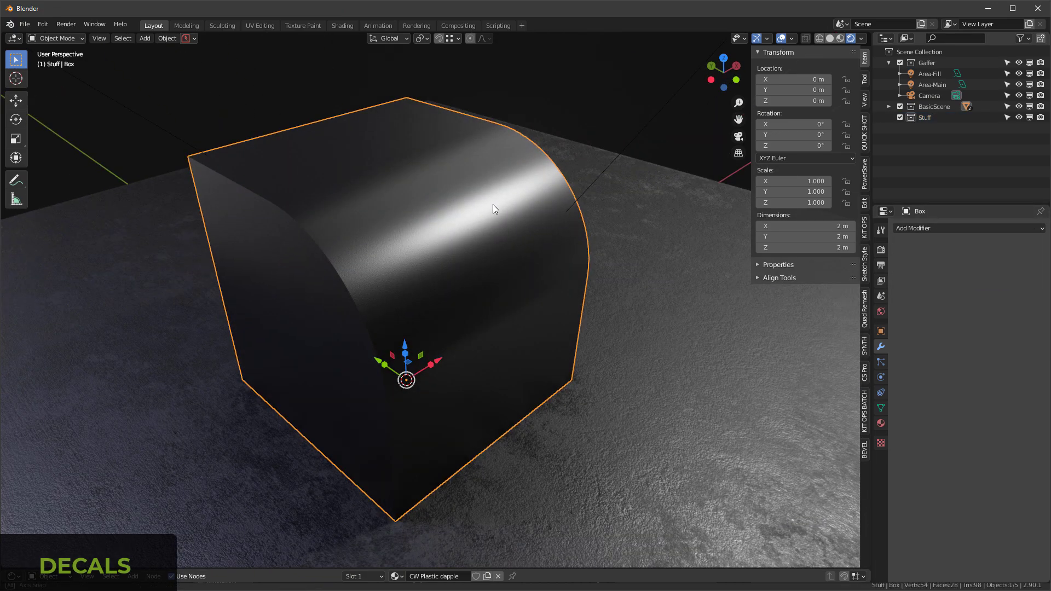
Step: Choose the Testpng KPACK and place Decal 329 as an INSERT on the box's curved surface
click(865, 227)
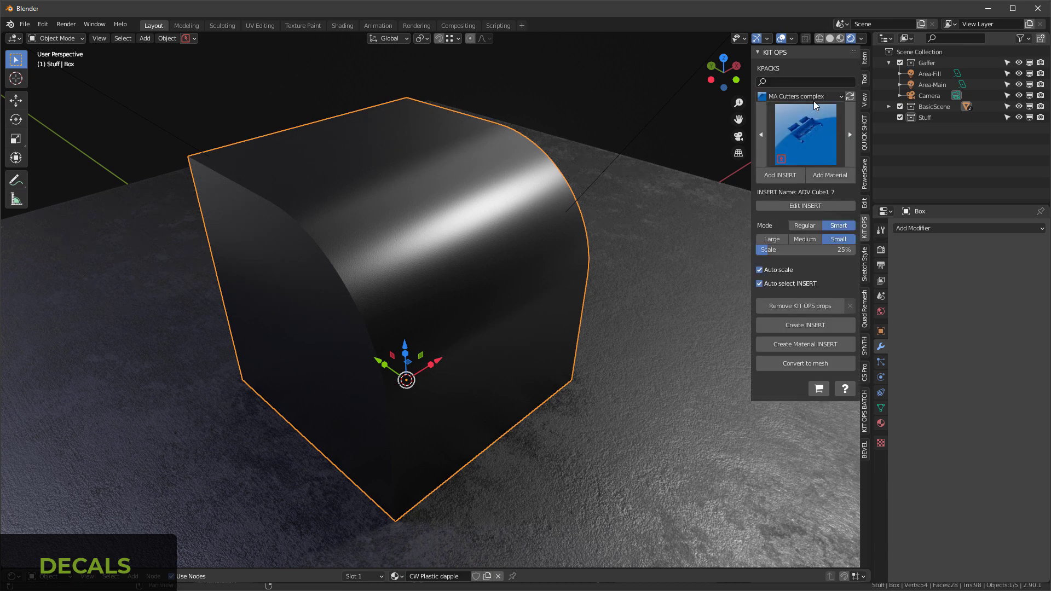
click(811, 98)
click(801, 168)
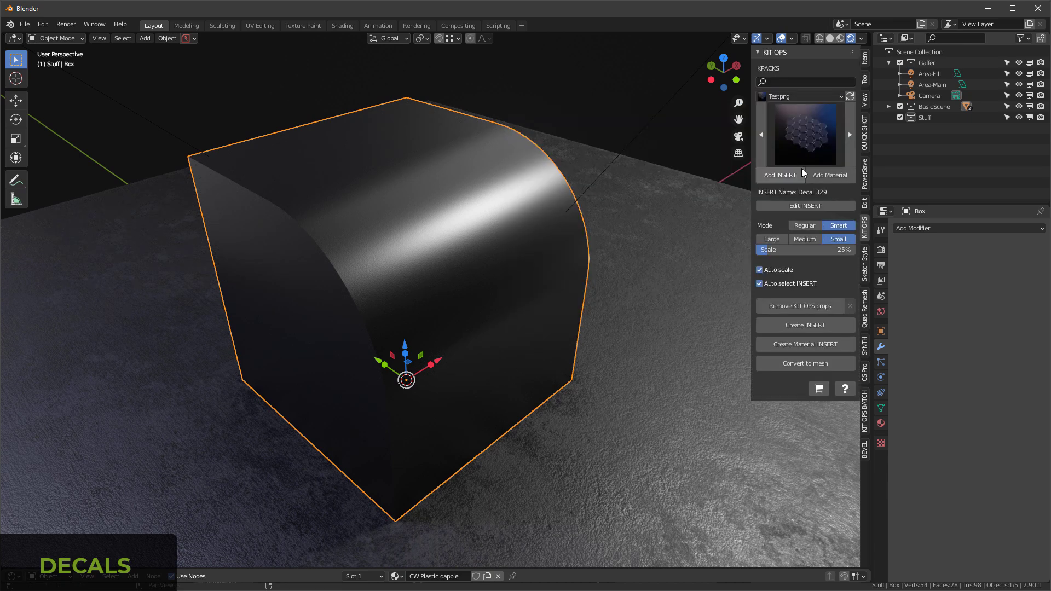
click(799, 144)
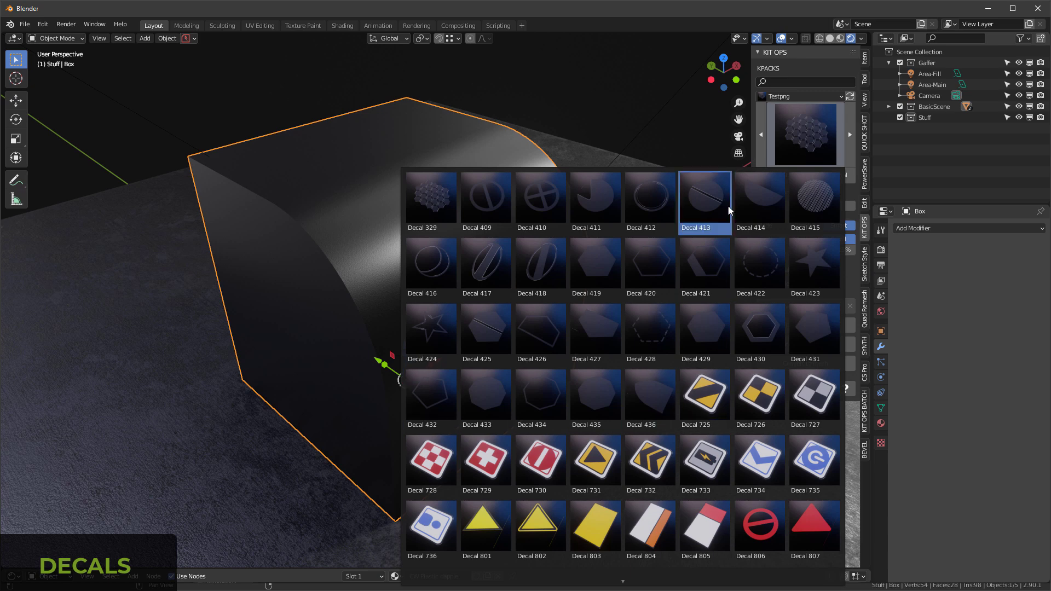
click(420, 205)
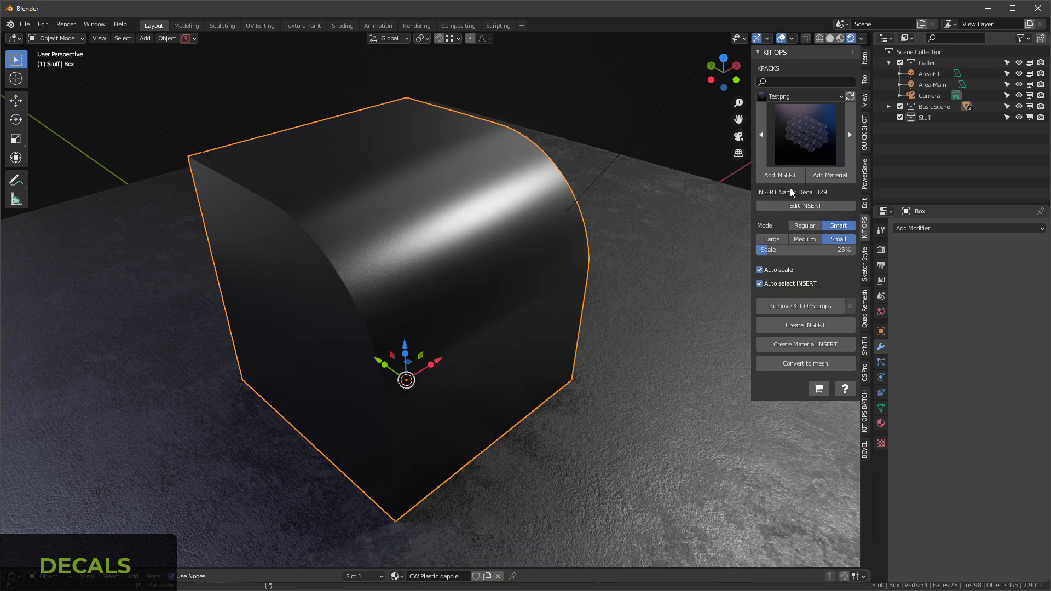
click(783, 175)
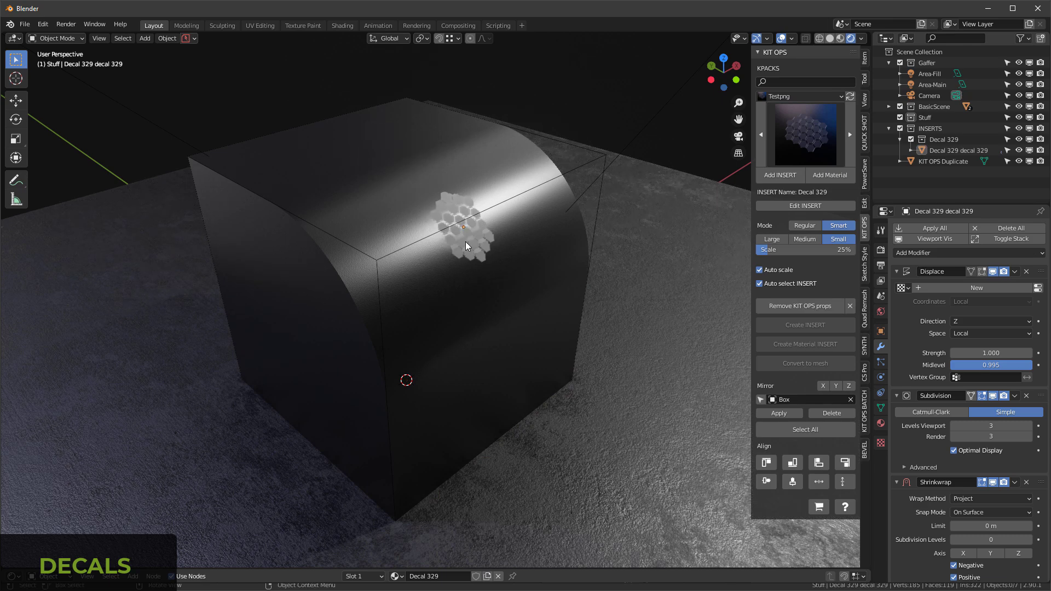
click(466, 241)
Step: Scale the hexagon decal up by about 1.631 and check how it sits on the curve
drag(470, 225, 504, 202)
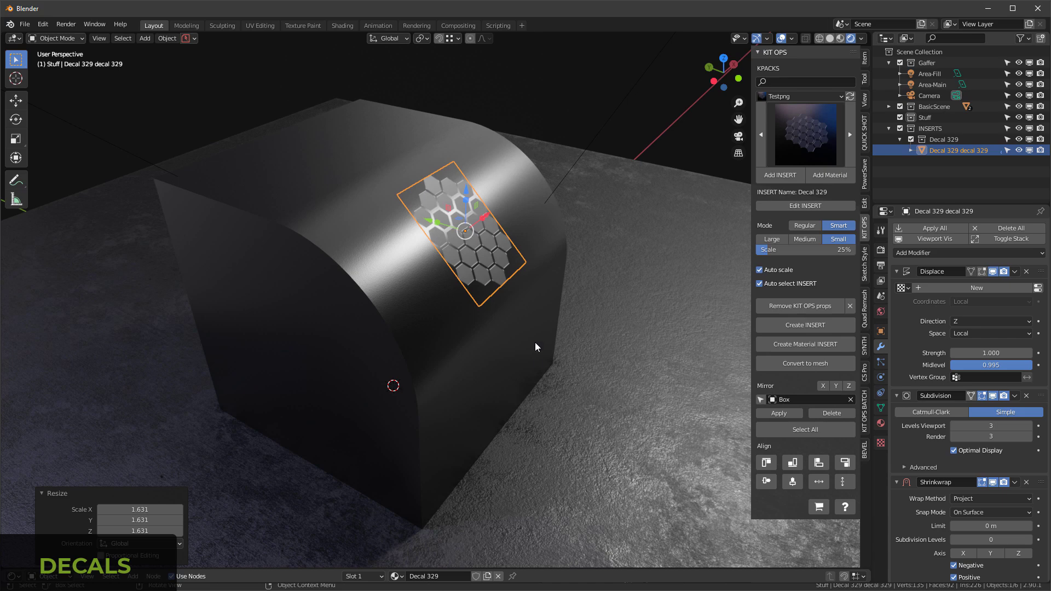
scroll(524, 261, up, 2)
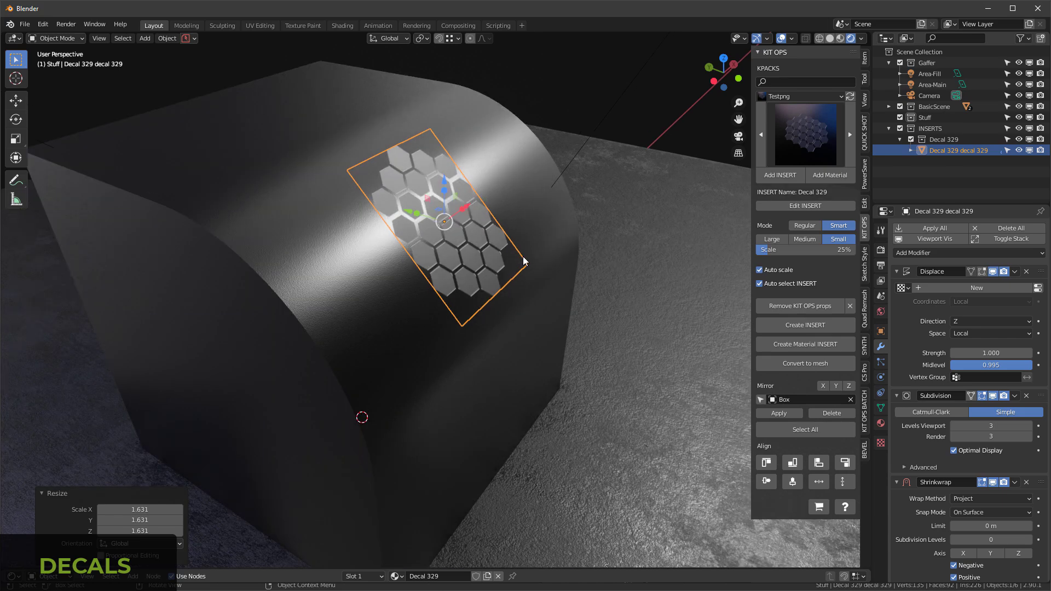
scroll(542, 284, down, 2)
middle_drag(529, 202, 461, 261)
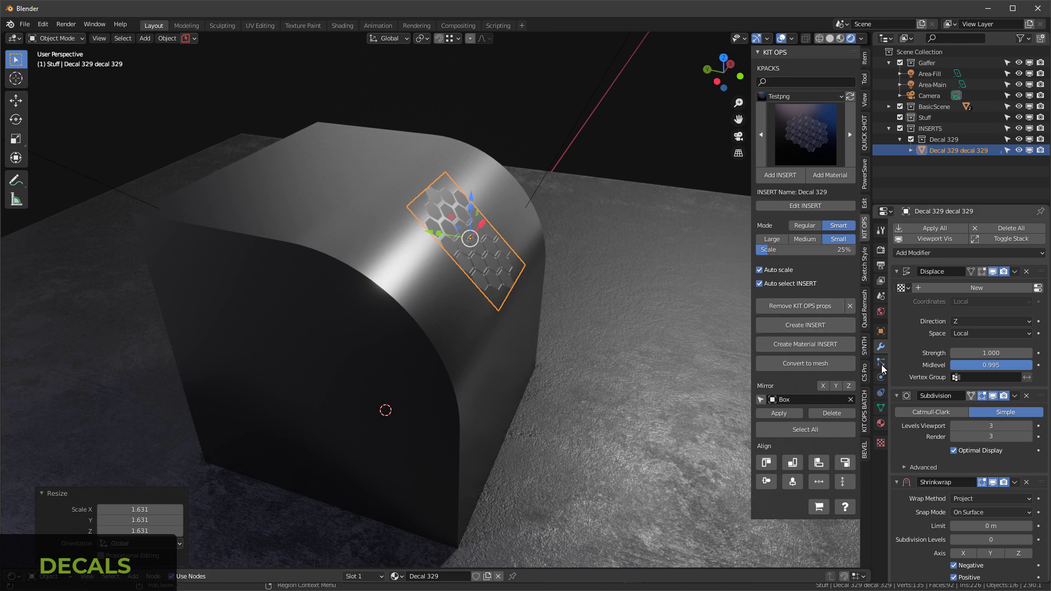
Step: Show wireframes, disable the Subdivision modifier's Optimal Display, and set its viewport level to 4 with the render level matching
click(897, 272)
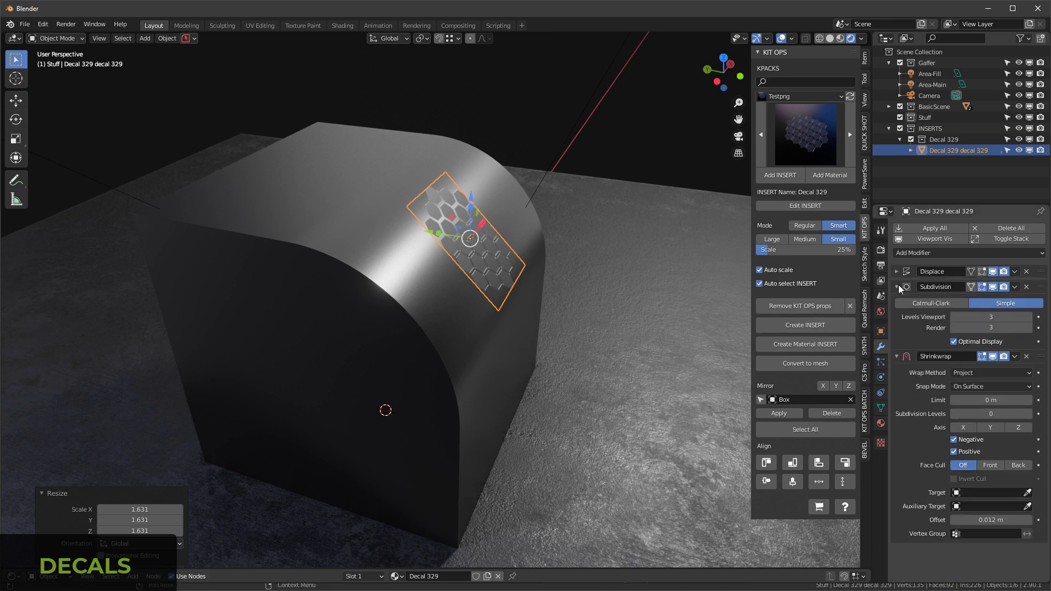
right_click(498, 208)
click(470, 225)
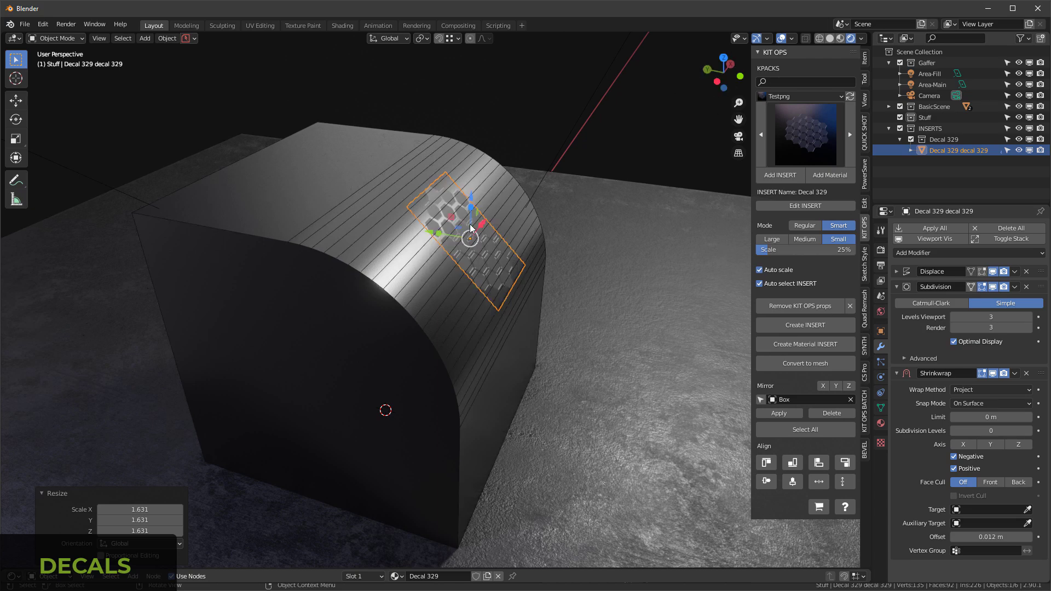
scroll(470, 227, up, 3)
middle_drag(471, 227, 587, 255)
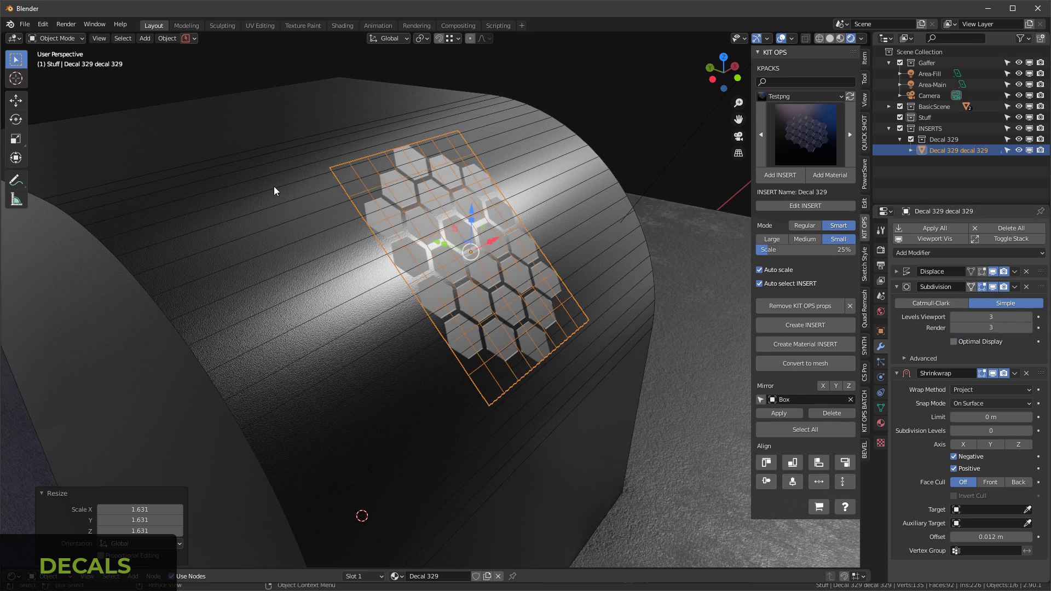
click(1029, 317)
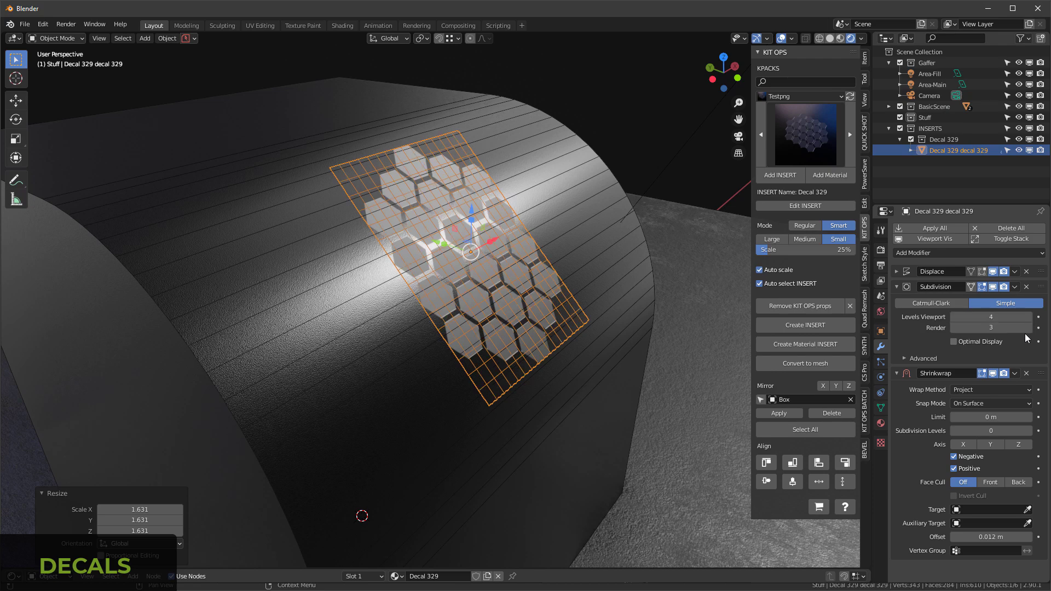
click(1029, 327)
middle_drag(544, 233, 534, 238)
Step: Set the Shrinkwrap target to Box so the decal follows the curve, and hide the wireframes again
click(897, 287)
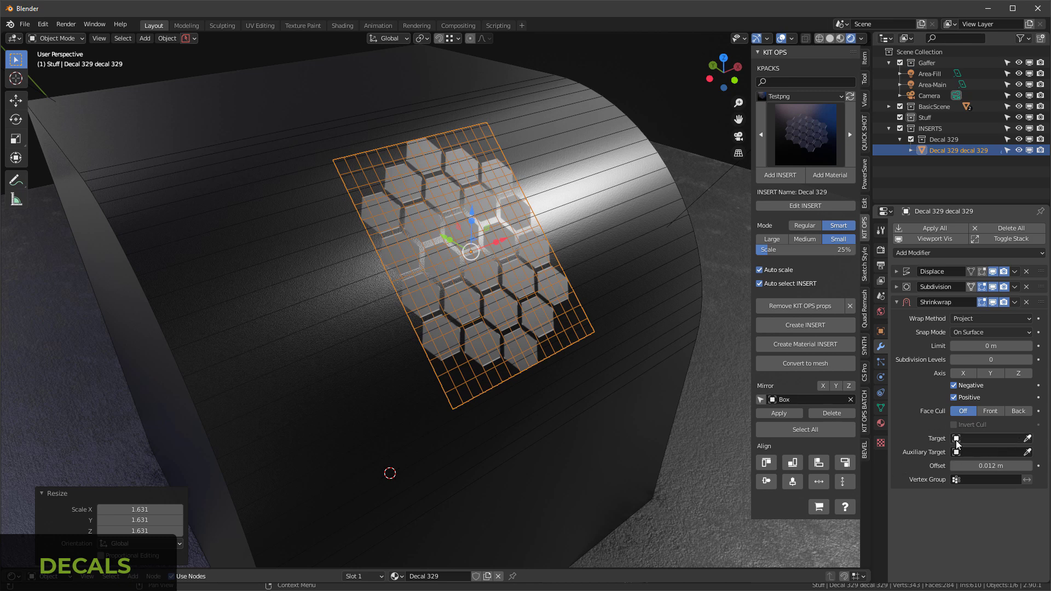
click(1029, 439)
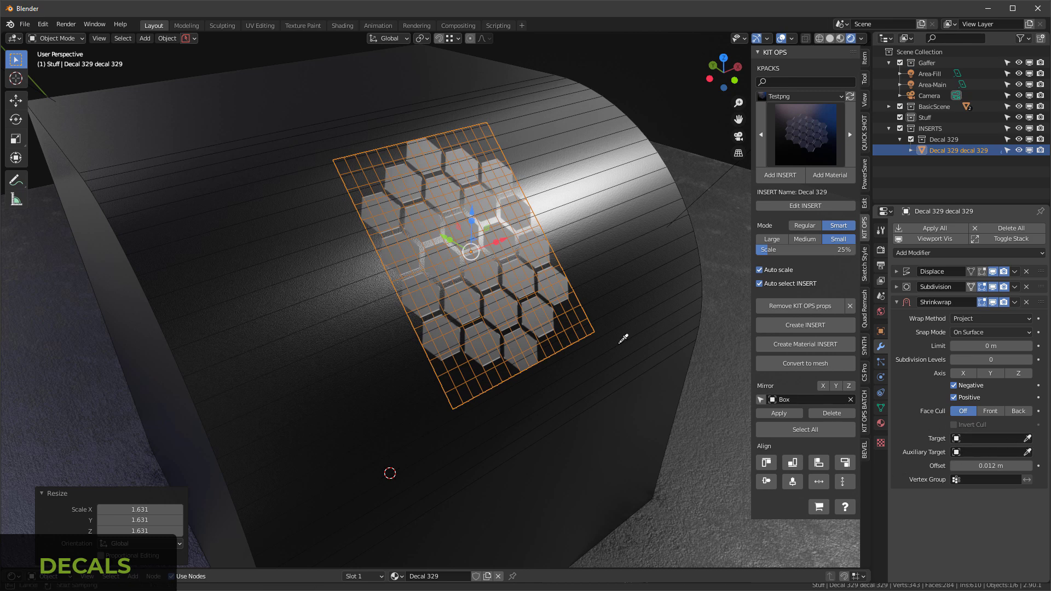
click(258, 252)
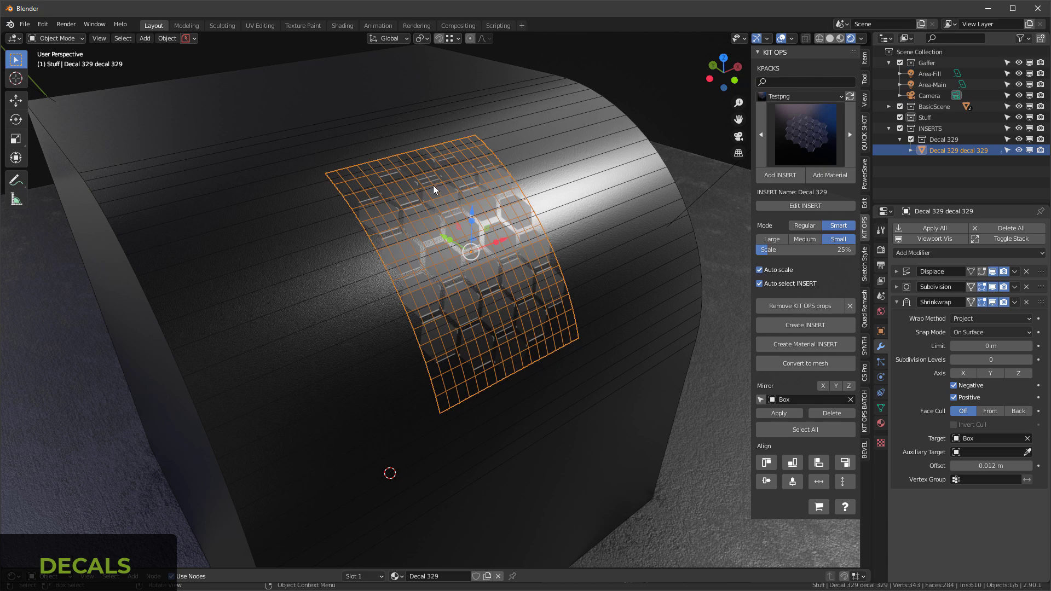
key(q)
click(418, 185)
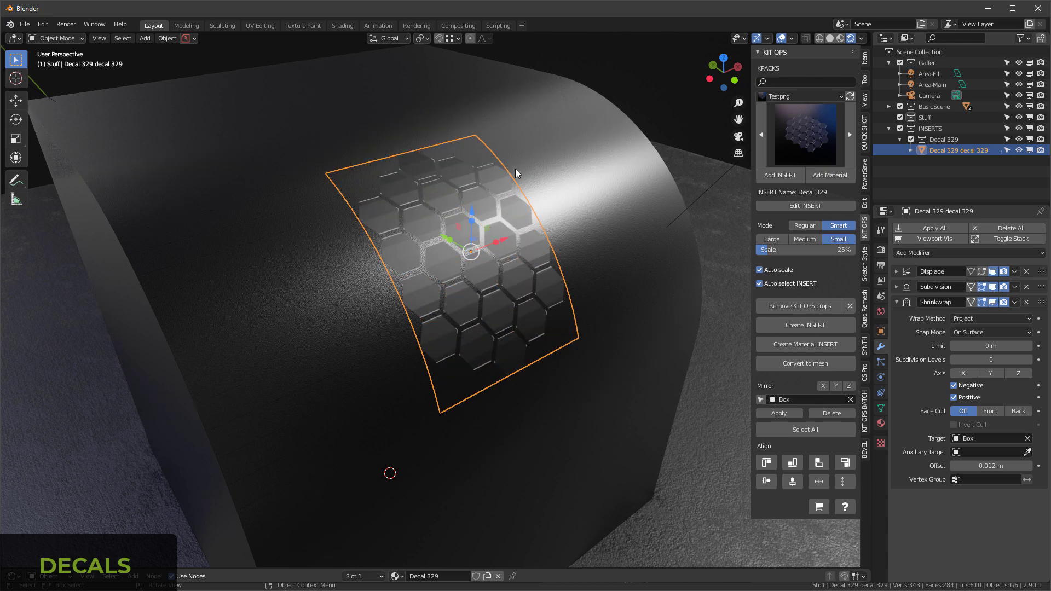
Step: Shade the hexagon decal smooth and deselect it to inspect it on the box
click(626, 66)
middle_drag(626, 66, 523, 195)
click(501, 199)
right_click(501, 199)
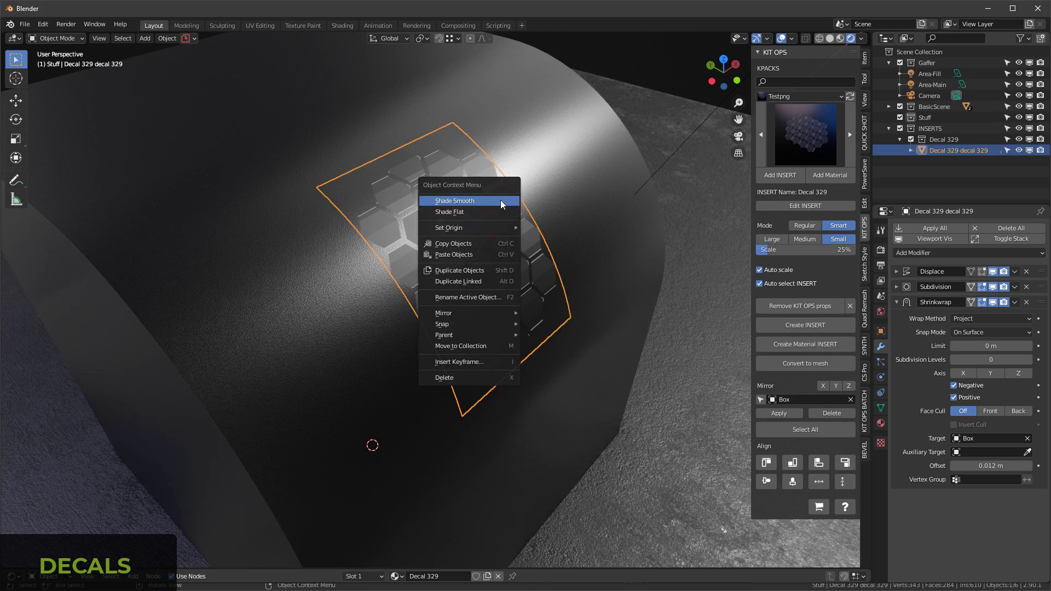
click(501, 201)
click(641, 73)
mouse_move(641, 73)
middle_down()
mouse_move(508, 67)
mouse_move(471, 44)
mouse_move(630, 68)
middle_up()
scroll(629, 68, down, 4)
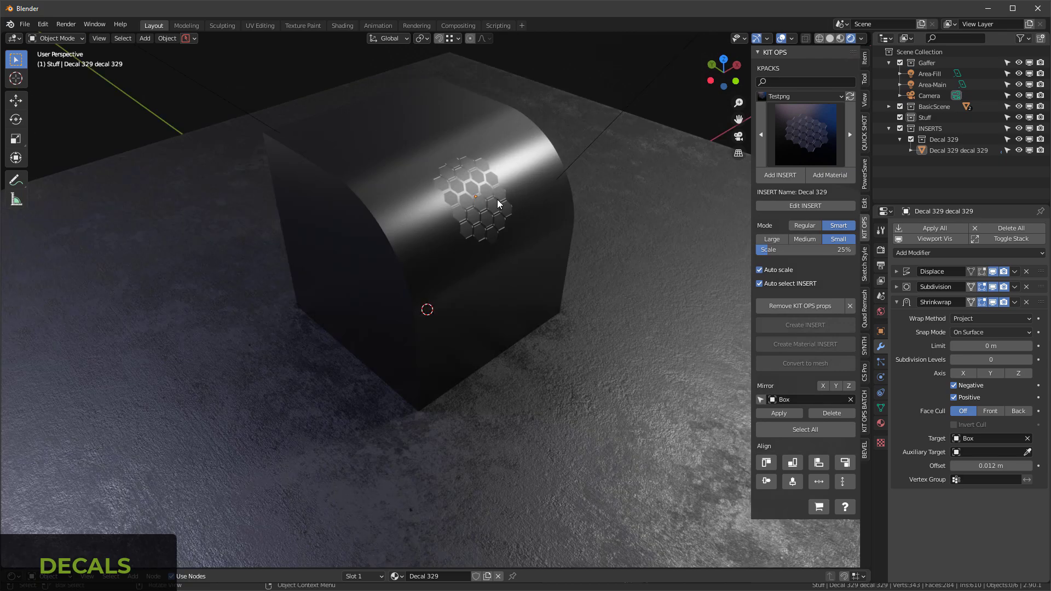
Step: Enlarge the shader editor for the hexagon decal and set the Decal Color node's color switch to 1.000
click(484, 193)
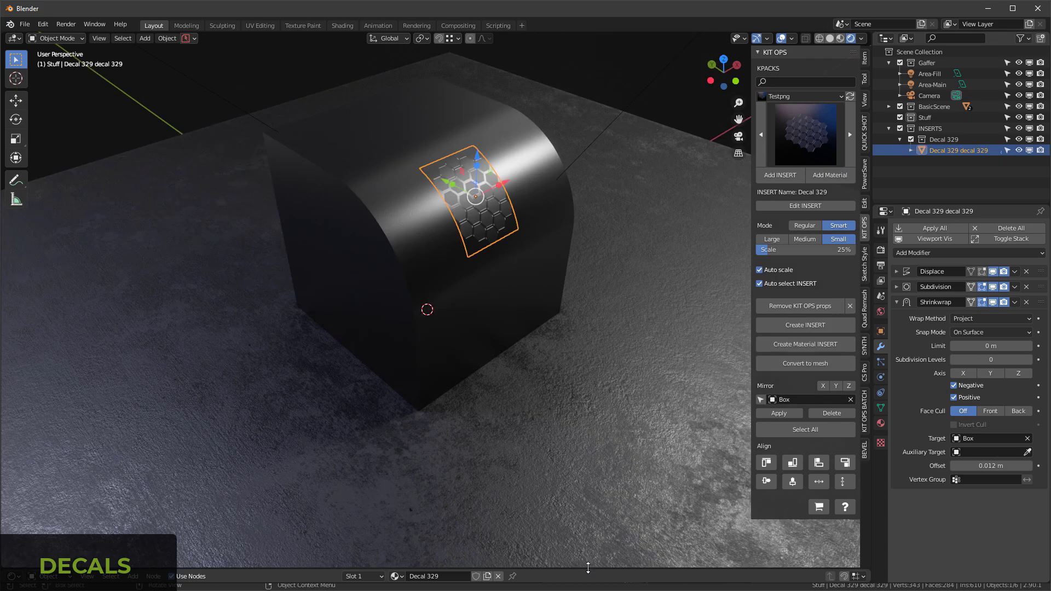
drag(585, 567, 556, 304)
scroll(273, 353, down, 8)
shift+middle_drag(467, 379, 423, 412)
scroll(377, 390, up, 12)
scroll(311, 500, up, 5)
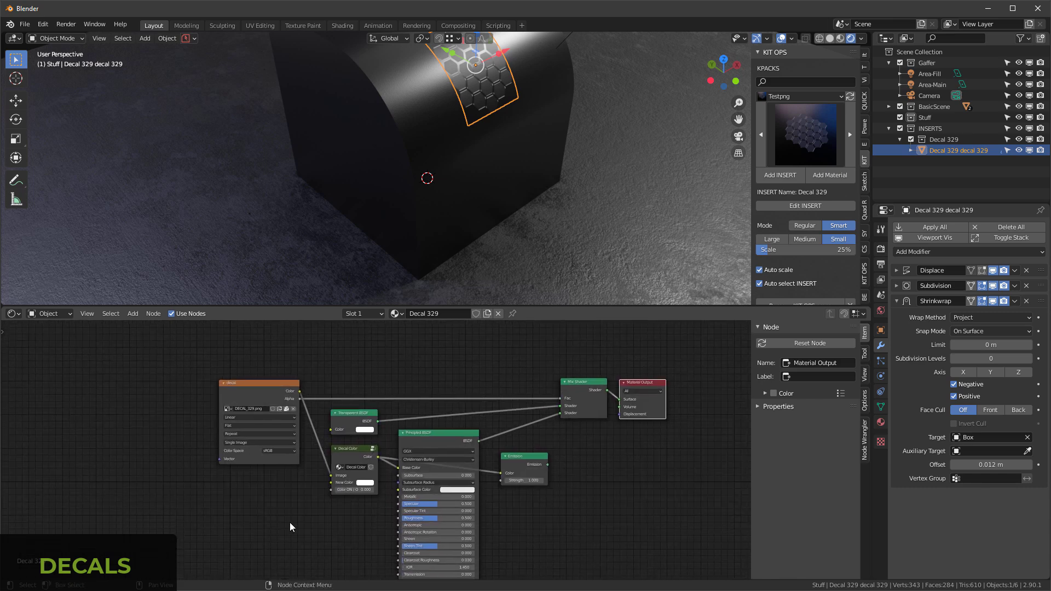
drag(406, 493, 471, 492)
shift+middle_drag(458, 71, 454, 139)
scroll(454, 139, up, 2)
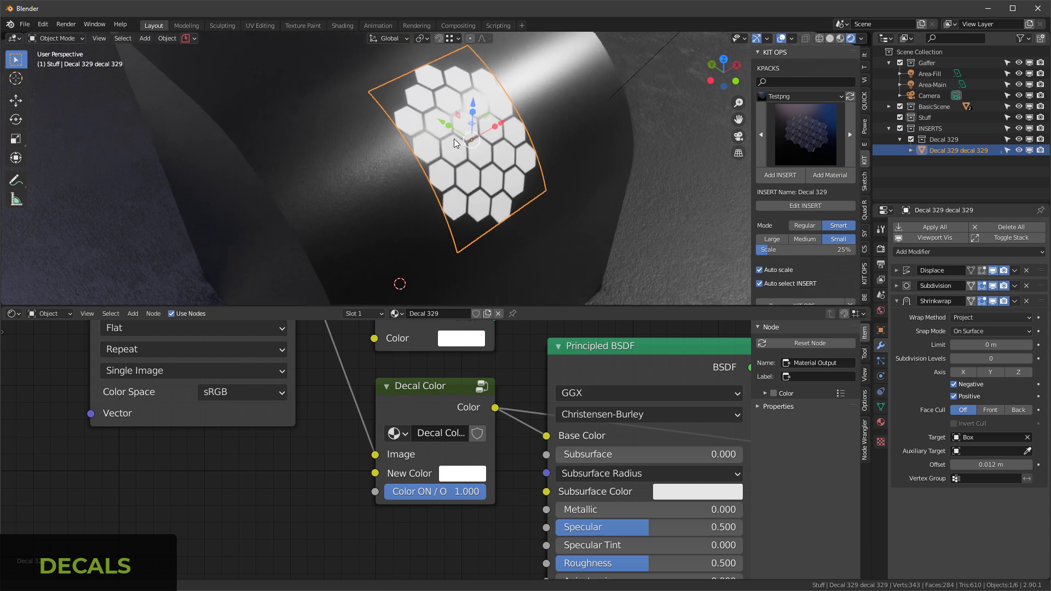
Step: Set the Decal Color node's New Color to orange
click(463, 474)
click(512, 322)
drag(512, 322, 487, 341)
click(313, 400)
key(Home)
mouse_move(549, 151)
middle_down()
mouse_move(424, 127)
mouse_move(370, 140)
mouse_move(501, 139)
mouse_move(550, 164)
middle_up()
scroll(346, 496, up, 2)
scroll(336, 486, down, 2)
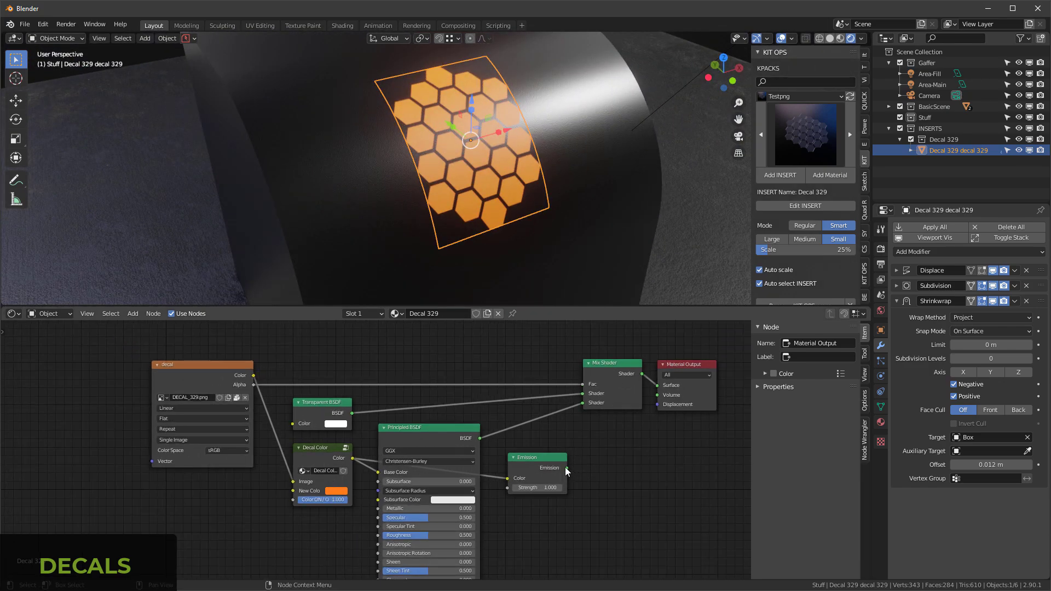
Step: Connect the Emission node to the Mix Shader's second shader input and set the emission strength to 4.2
drag(566, 468, 583, 403)
click(531, 489)
text(4.2)
key(Return)
middle_drag(431, 211, 423, 161)
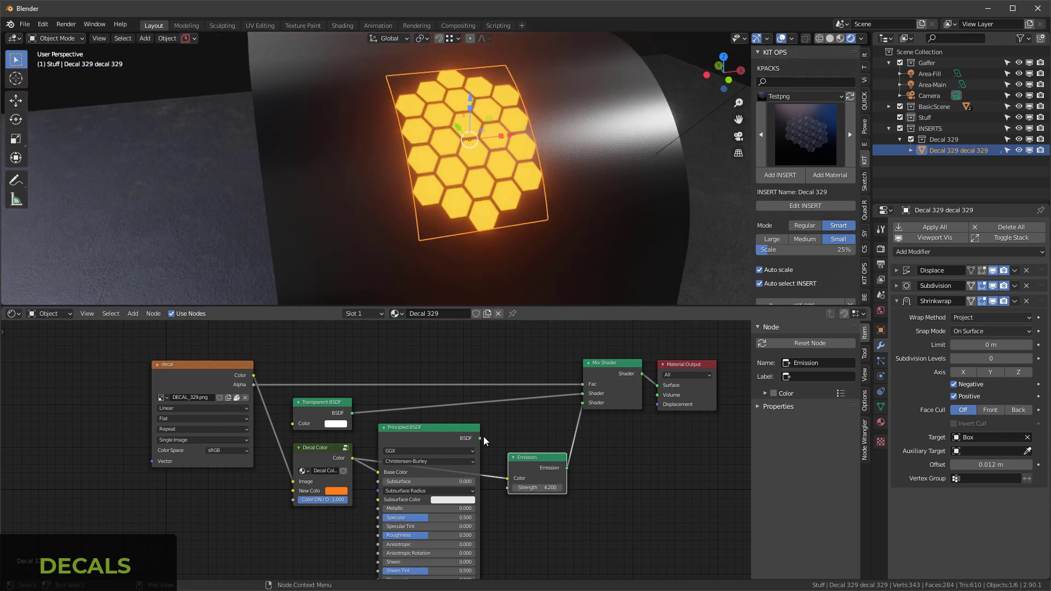
Step: Reconnect the Principled BSDF to the Mix Shader's second shader input and set Metallic to 1.000
drag(480, 438, 584, 405)
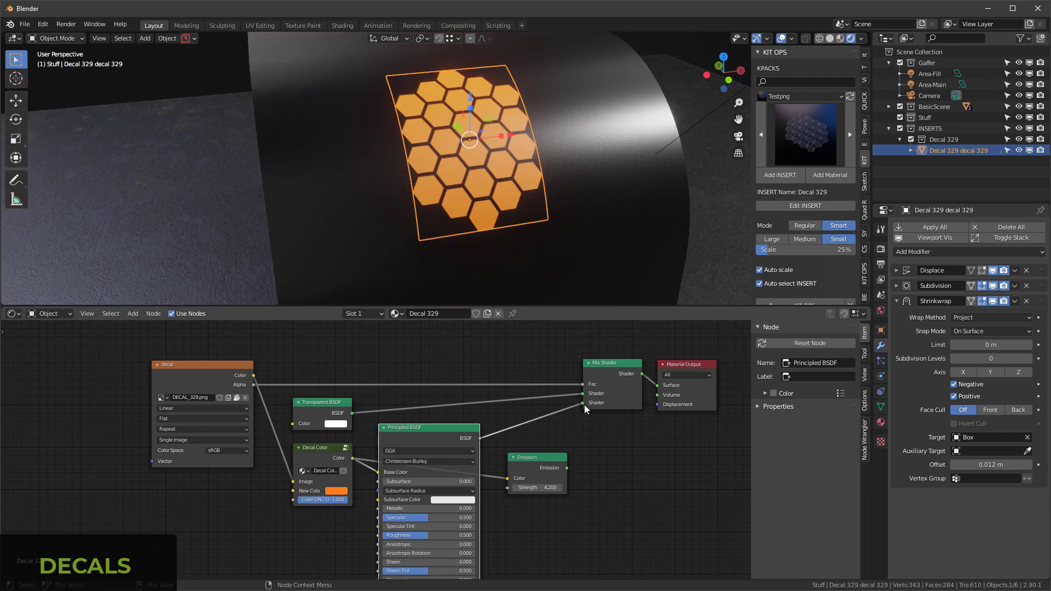
drag(414, 508, 471, 508)
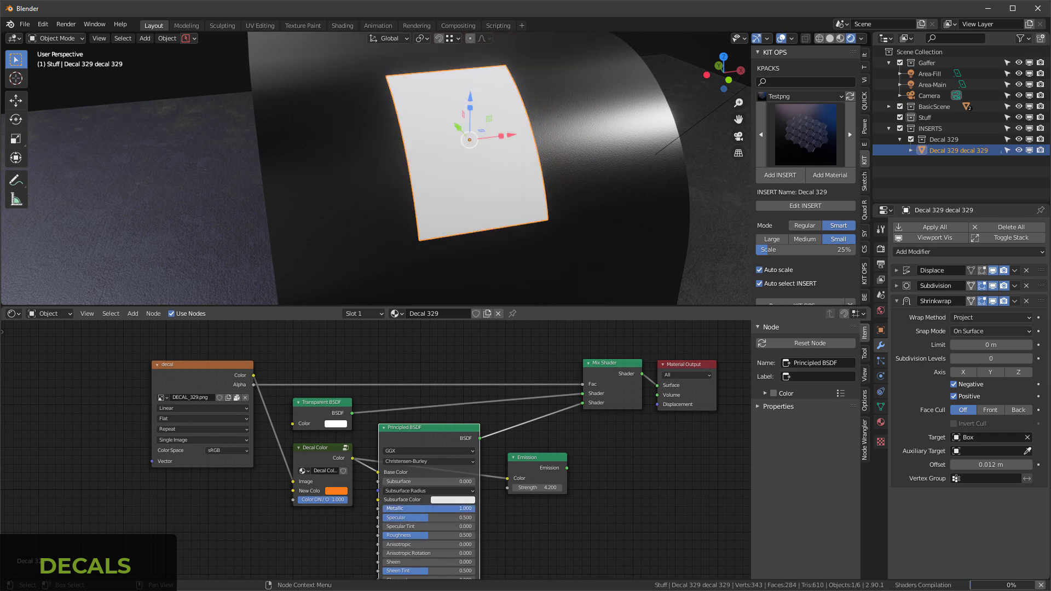
middle_drag(458, 180, 501, 191)
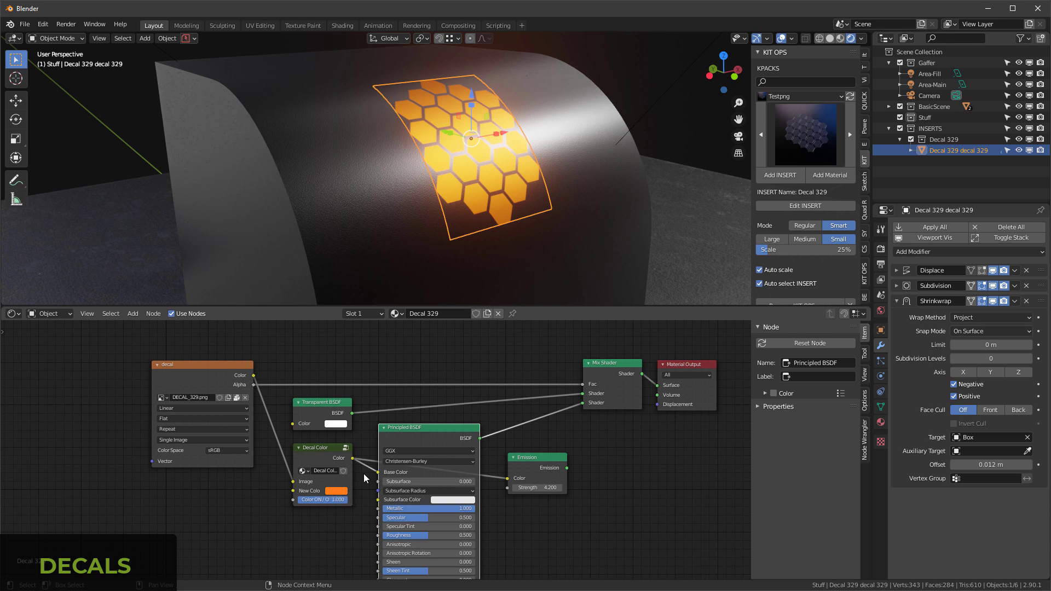
Step: Desaturate the decal's New Color to white by setting its saturation to 0.000
click(334, 490)
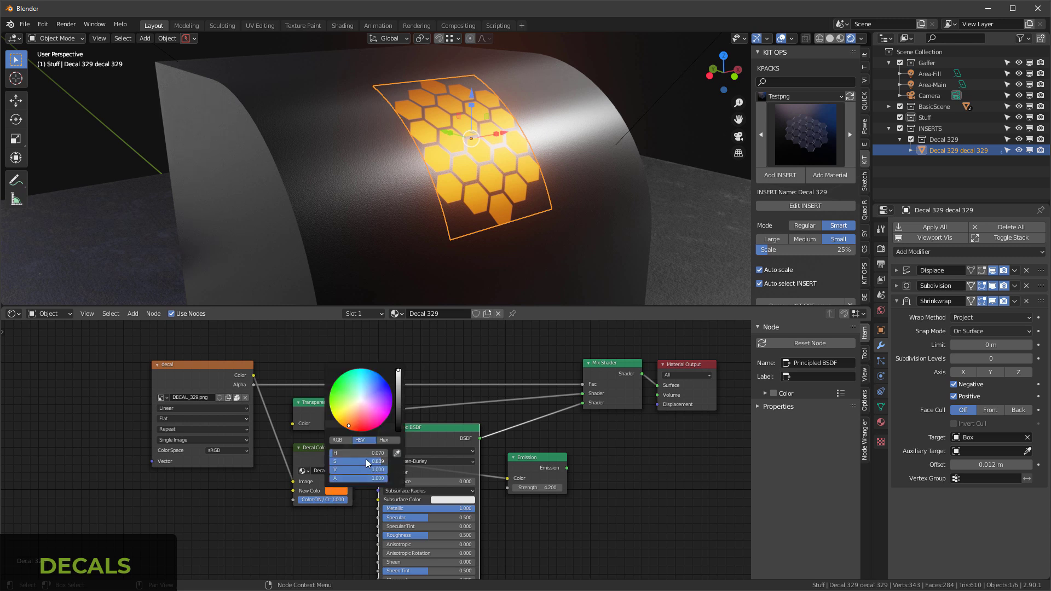
drag(366, 461, 334, 461)
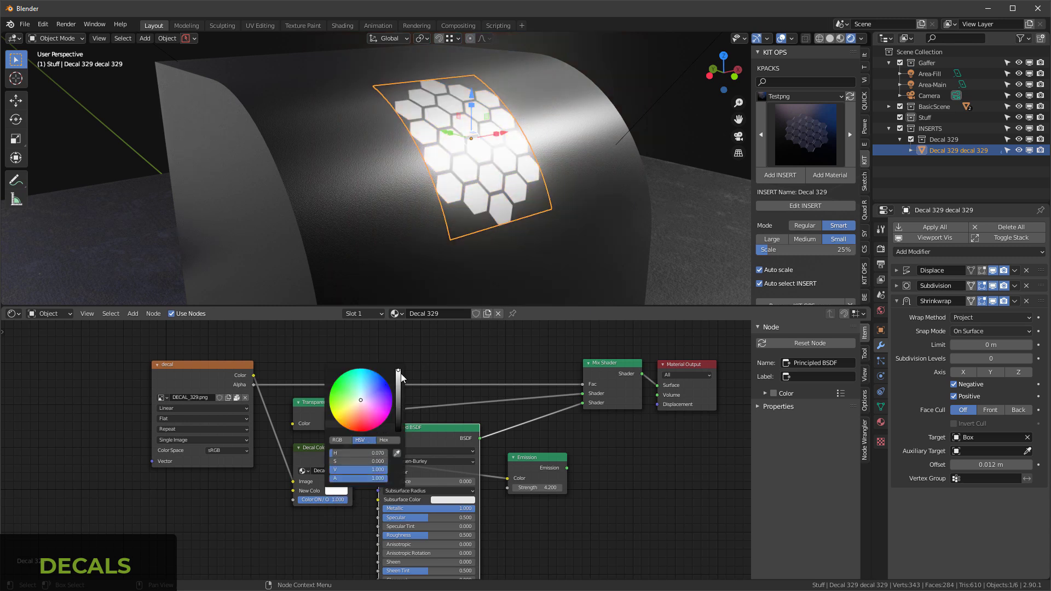
click(570, 148)
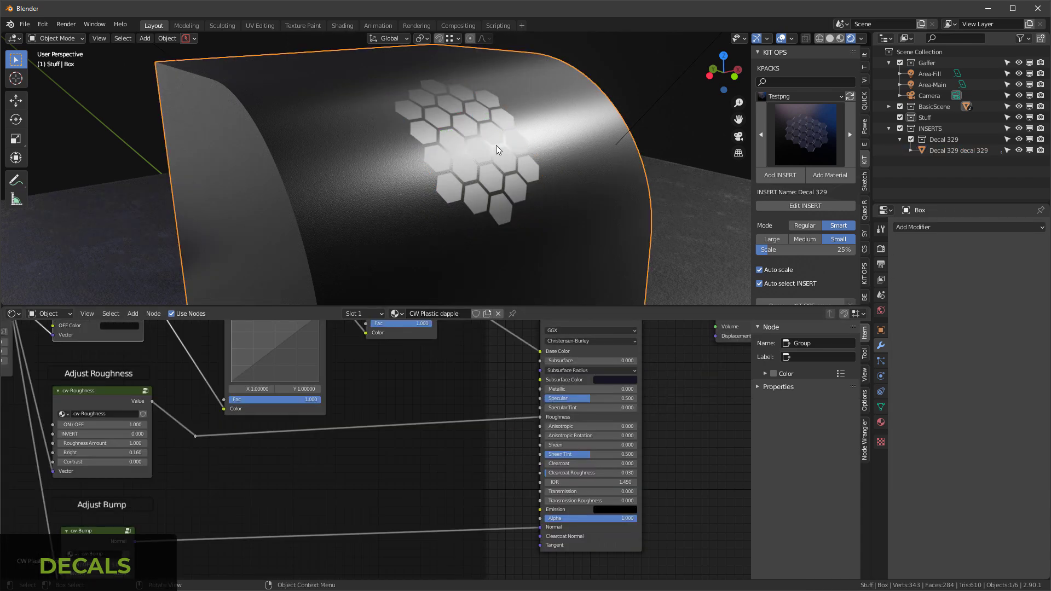
Step: Lower the roughness of the hexagon decal's Principled BSDF and inspect the decal from a higher angle
click(496, 145)
middle_drag(421, 535, 422, 468)
drag(415, 486, 382, 486)
click(414, 239)
middle_drag(488, 214, 506, 190)
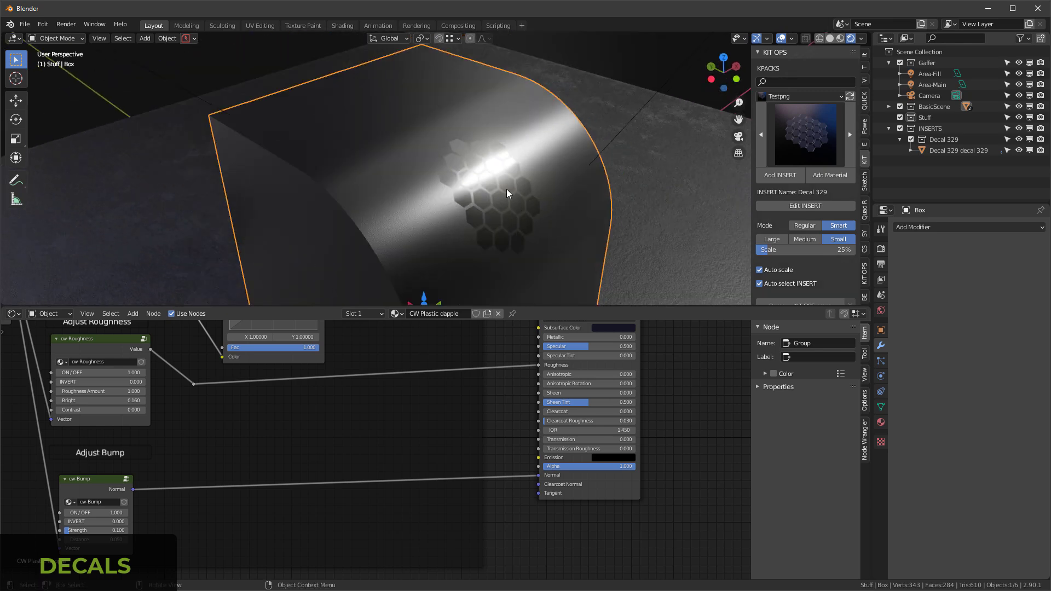
Step: Delete the hexagon decal from the box
click(507, 193)
key(x)
click(505, 188)
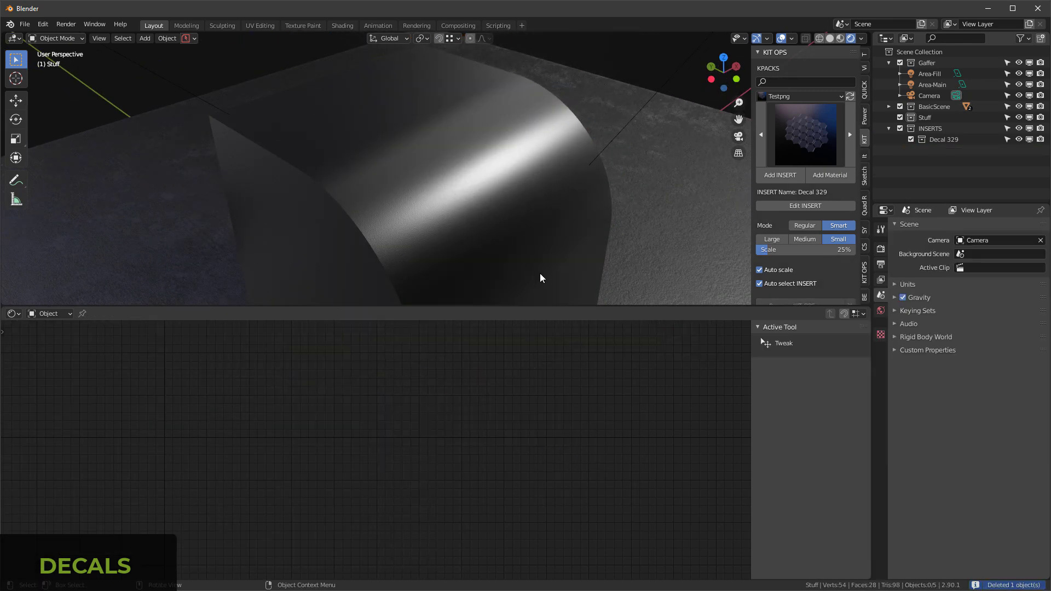
Step: Add Decal 730 as an INSERT on the box's curved surface and scale it up by about 1.423
click(816, 135)
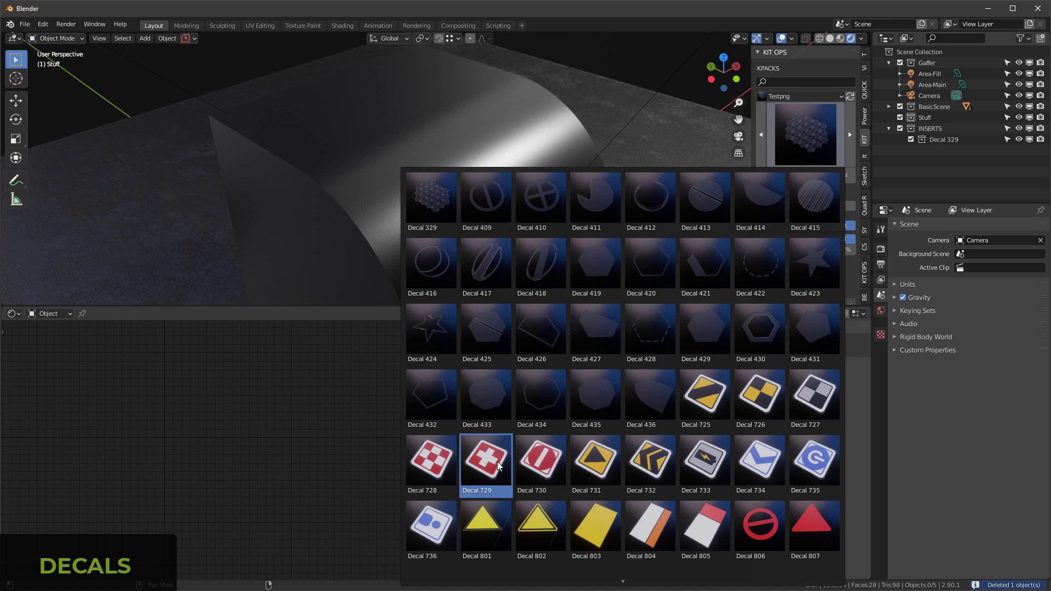
click(540, 462)
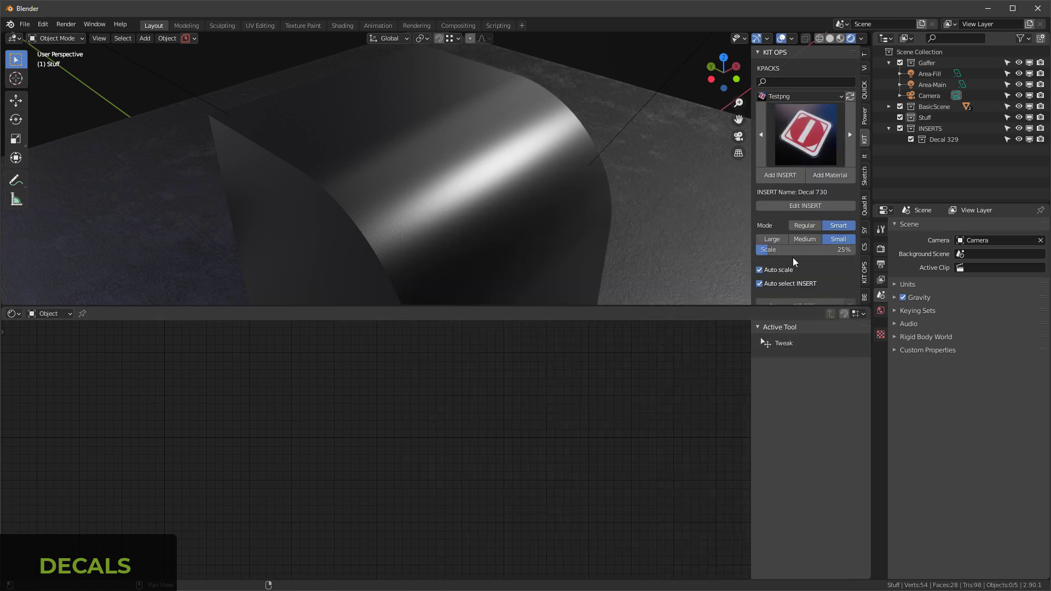
click(499, 185)
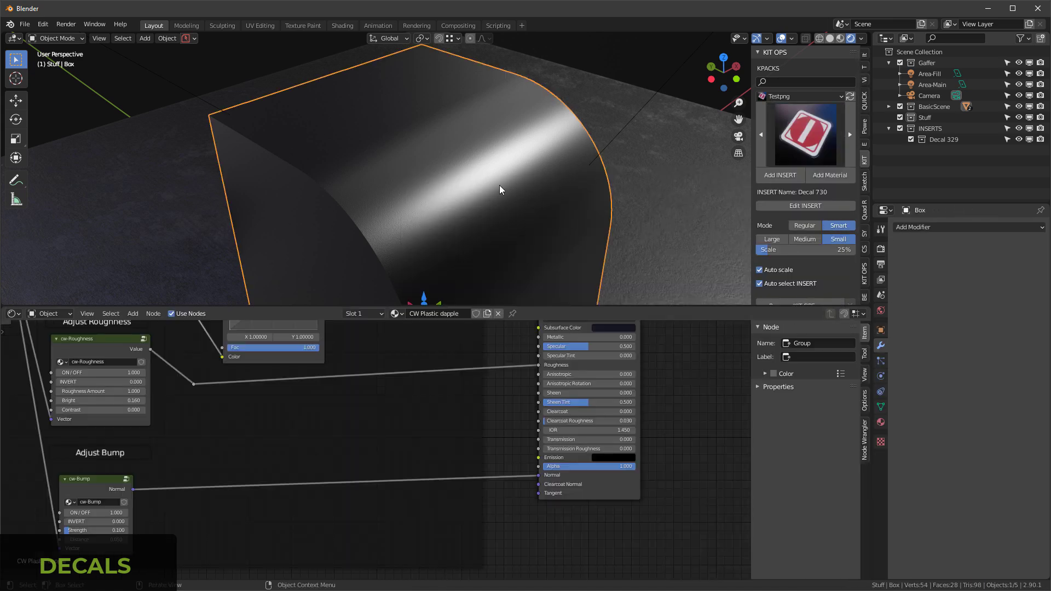
click(782, 175)
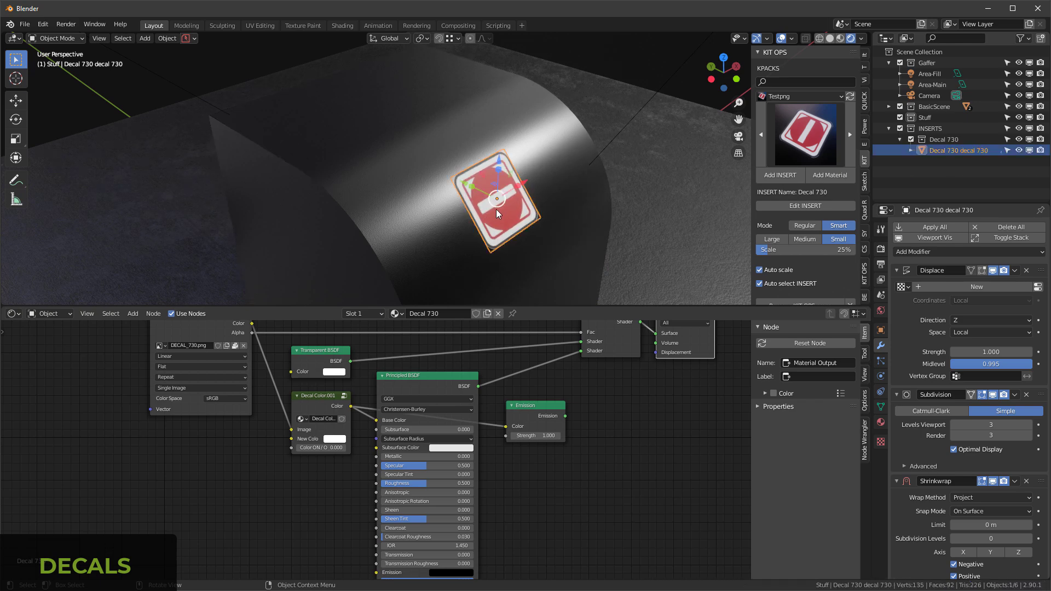
key(s)
click(512, 199)
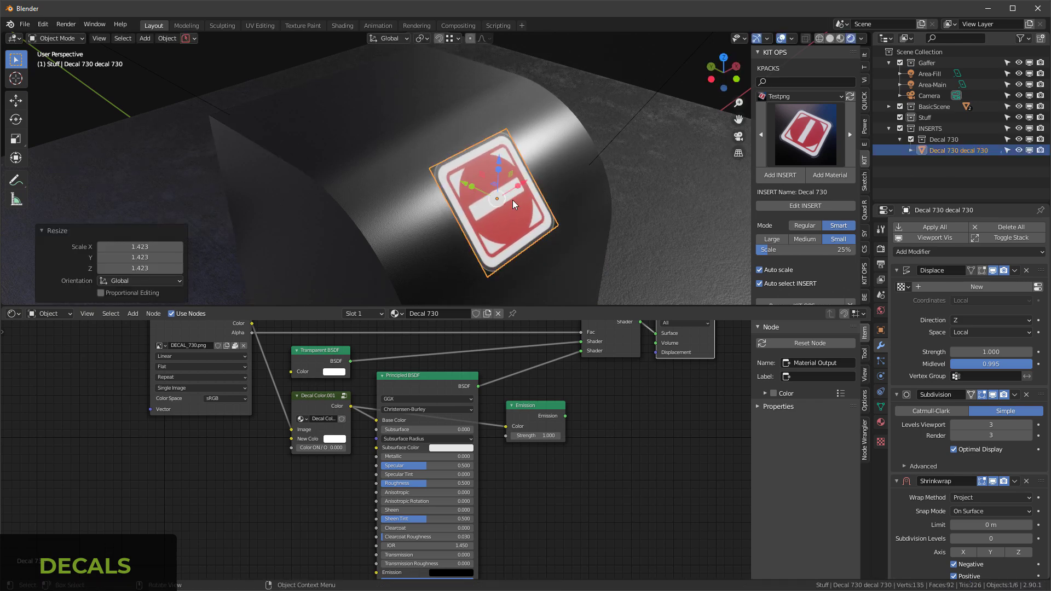
Step: Raise the decal's Subdivision levels to 4 for both viewport and render
click(897, 271)
click(1030, 316)
click(1030, 327)
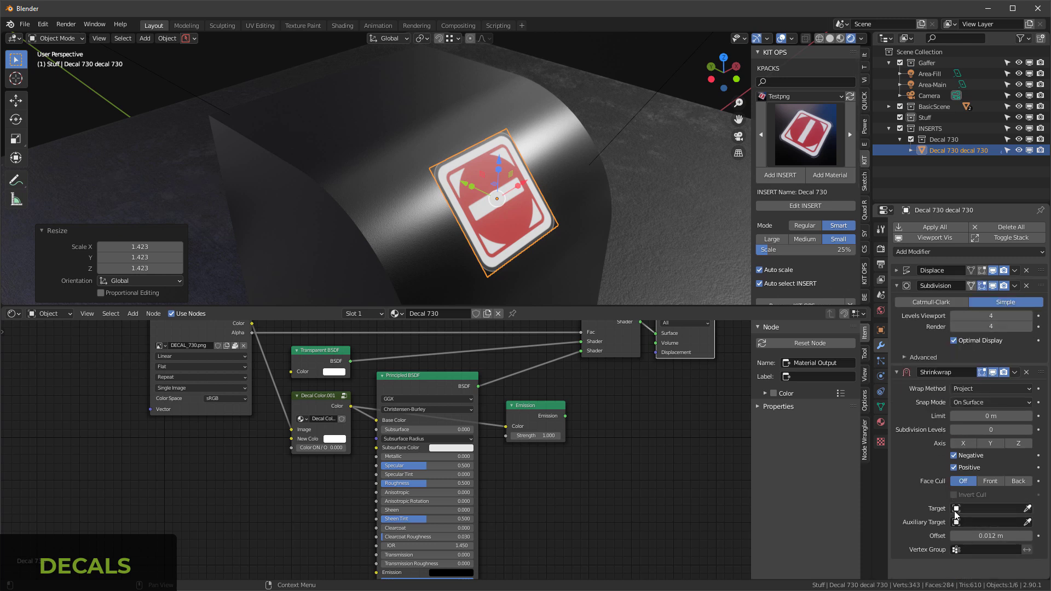
Step: Set the decal's Shrinkwrap target to the Box and inspect up close how the decal follows the curved surface
click(1028, 509)
click(390, 126)
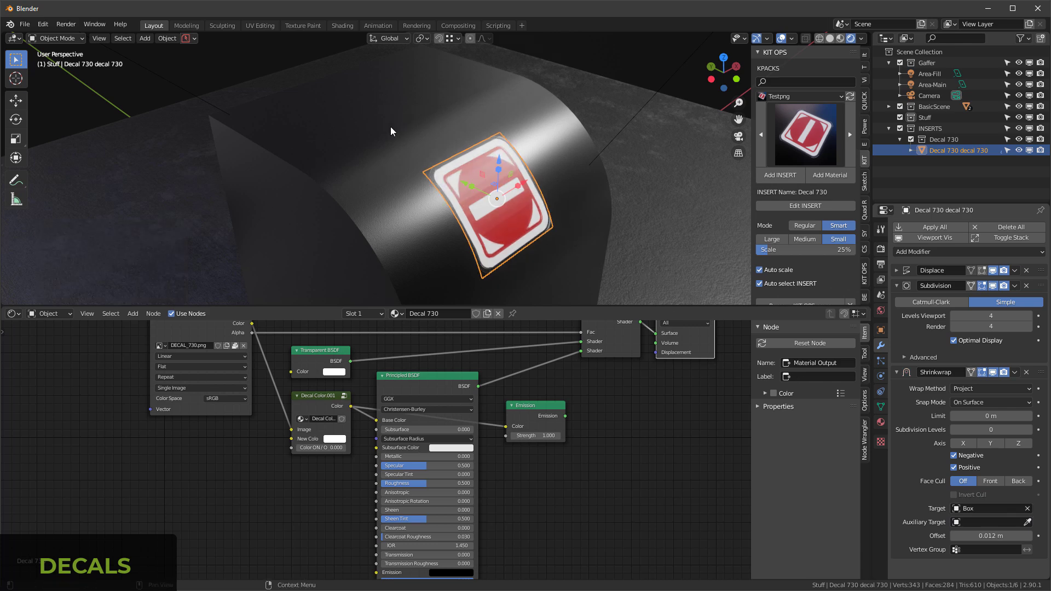
right_click(519, 175)
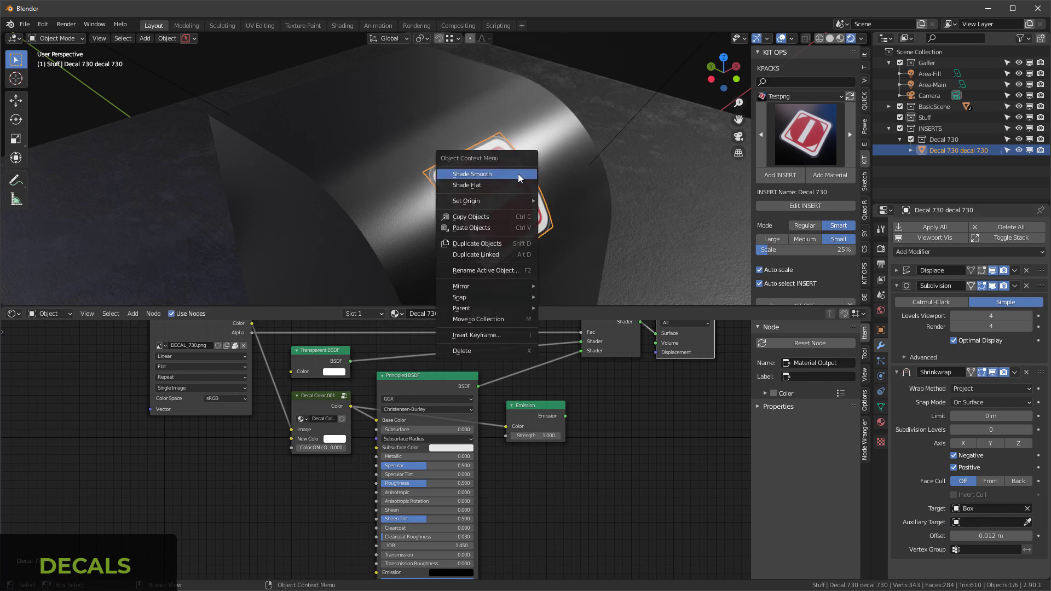
key(Escape)
scroll(510, 188, up, 4)
mouse_move(578, 97)
middle_down()
mouse_move(465, 74)
mouse_move(584, 100)
middle_up()
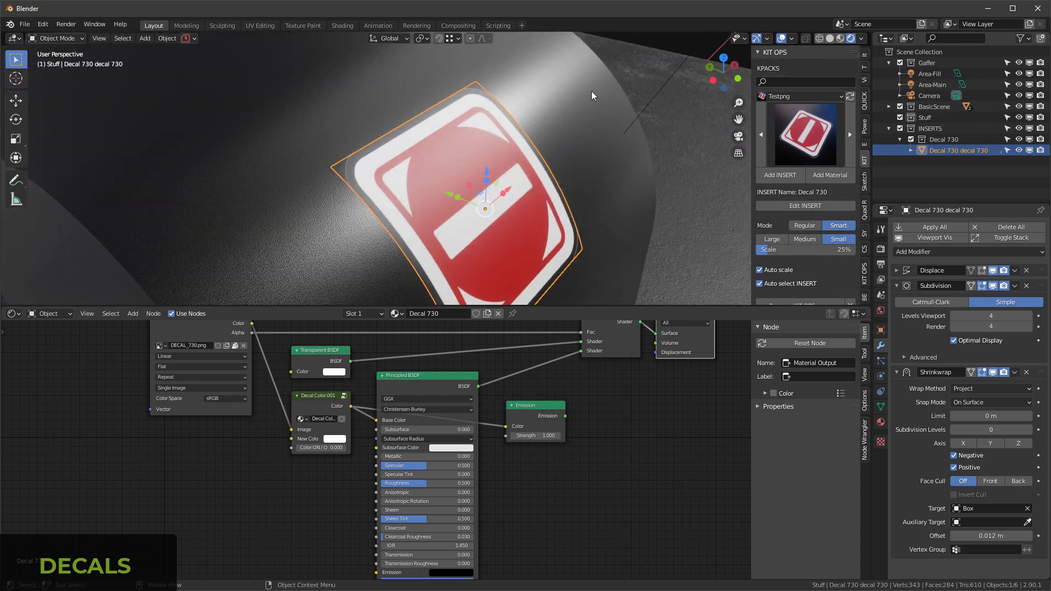
click(502, 177)
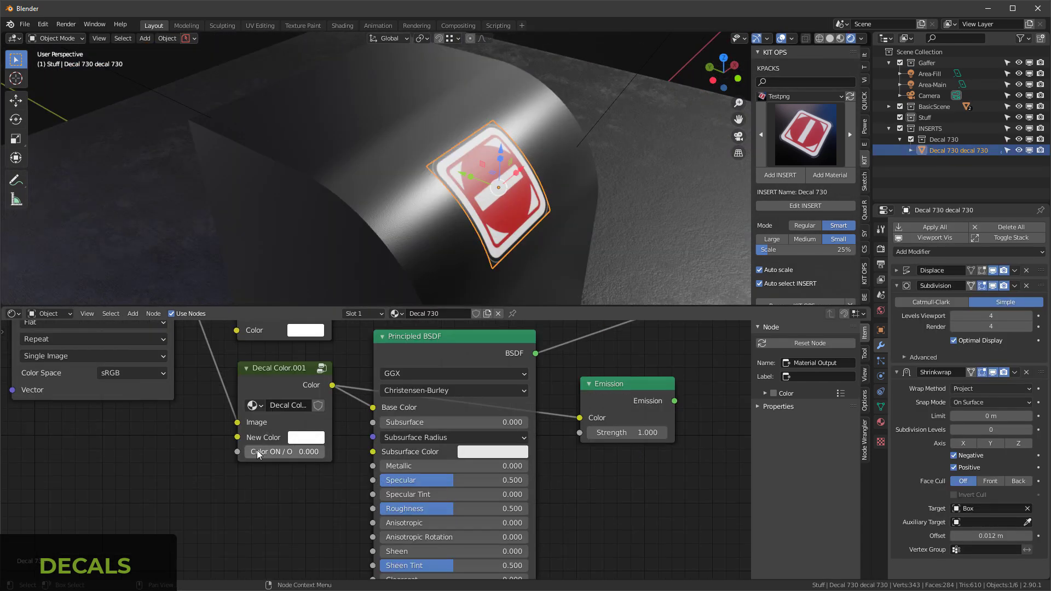
Step: Set the decal's Principled BSDF Metallic to 1.000 and Roughness to 0.086, checking the reflections from a lower angle
mouse_move(258, 450)
mouse_down()
mouse_move(338, 450)
mouse_move(247, 451)
mouse_up()
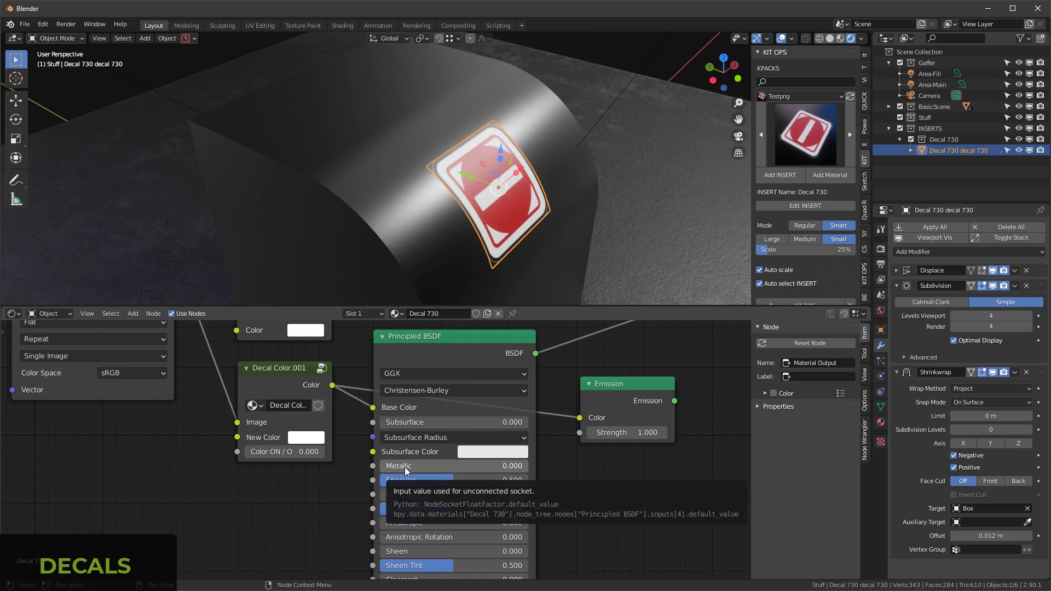
drag(405, 468, 525, 466)
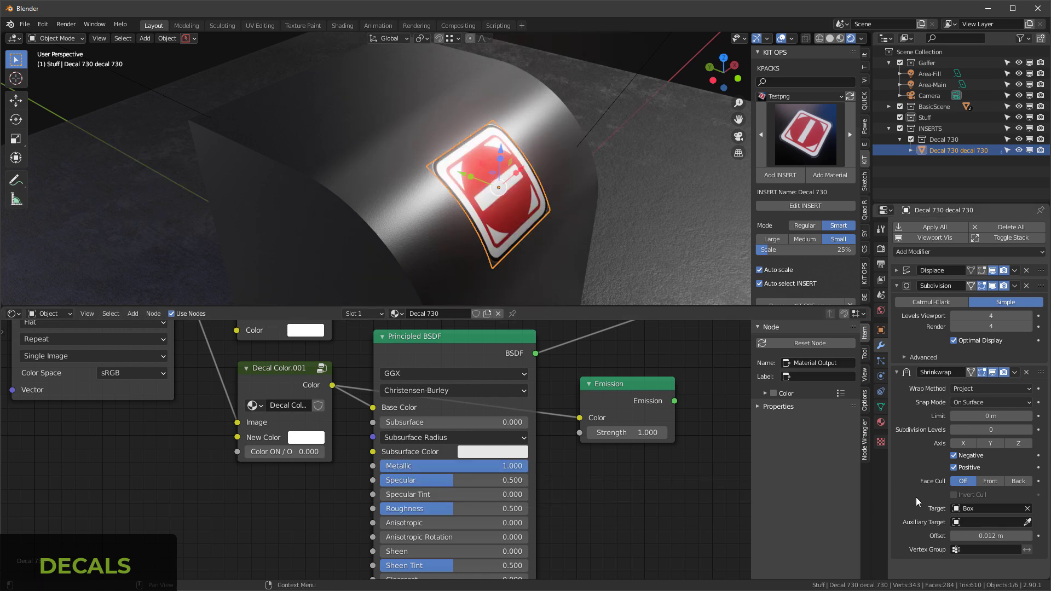
drag(433, 509, 372, 509)
mouse_move(553, 149)
middle_down()
mouse_move(455, 157)
mouse_move(396, 186)
mouse_move(498, 114)
mouse_move(550, 134)
mouse_move(550, 150)
middle_up()
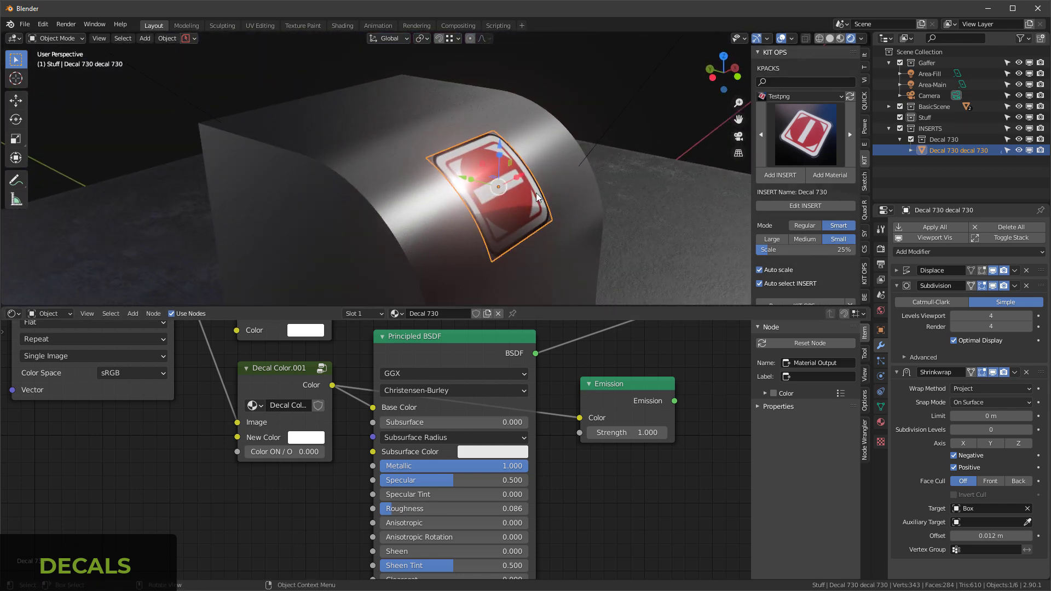
Step: Connect the Emission shader to the Mix Shader's second shader input in place of the Principled BSDF, with Strength 6.000
scroll(294, 465, down, 3)
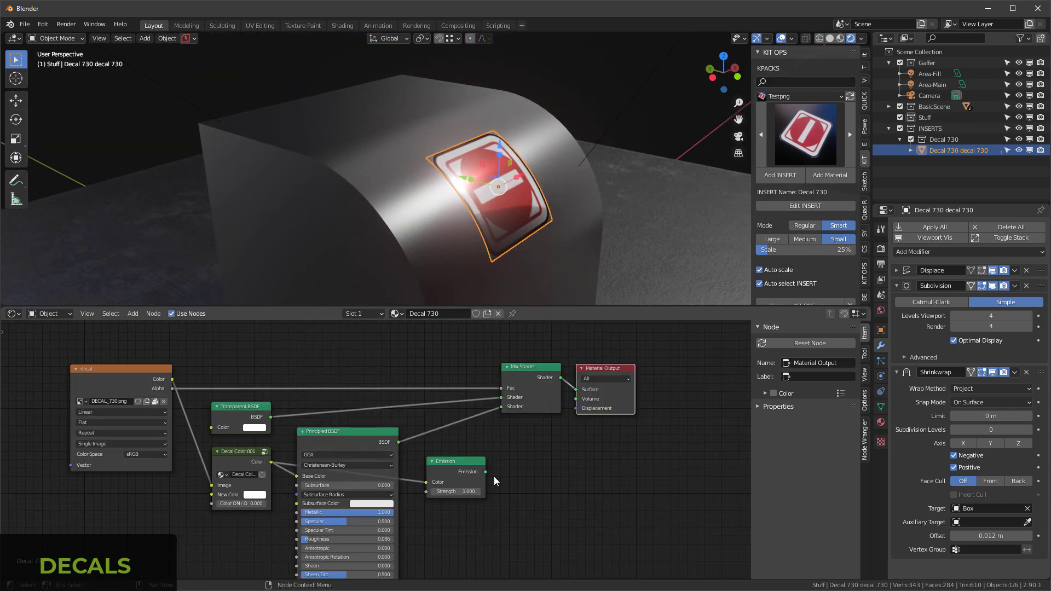
drag(486, 472, 503, 407)
drag(459, 492, 488, 491)
click(531, 93)
middle_drag(531, 93, 518, 131)
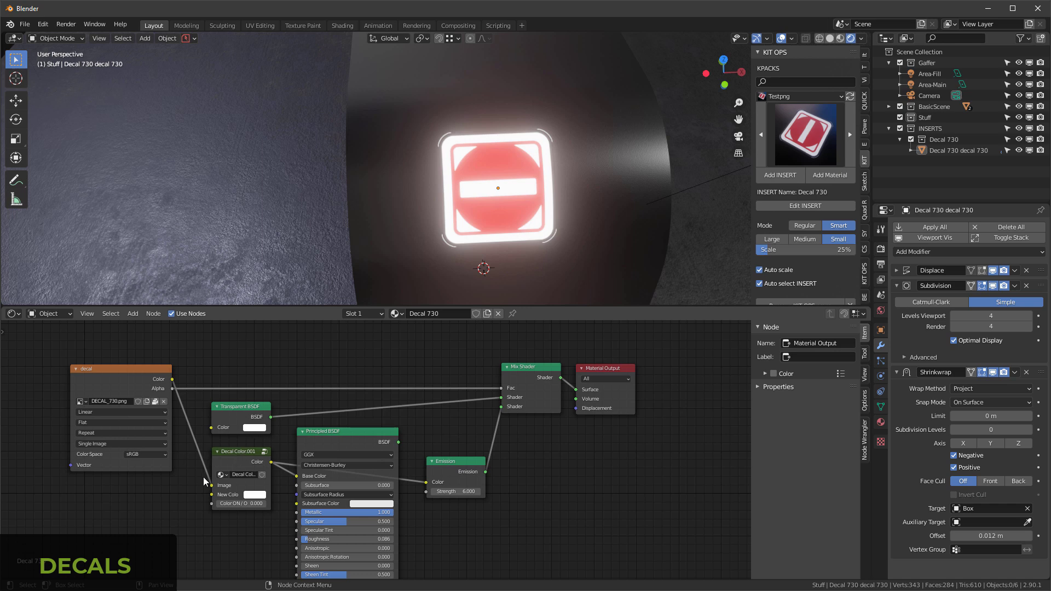
drag(205, 475, 211, 486)
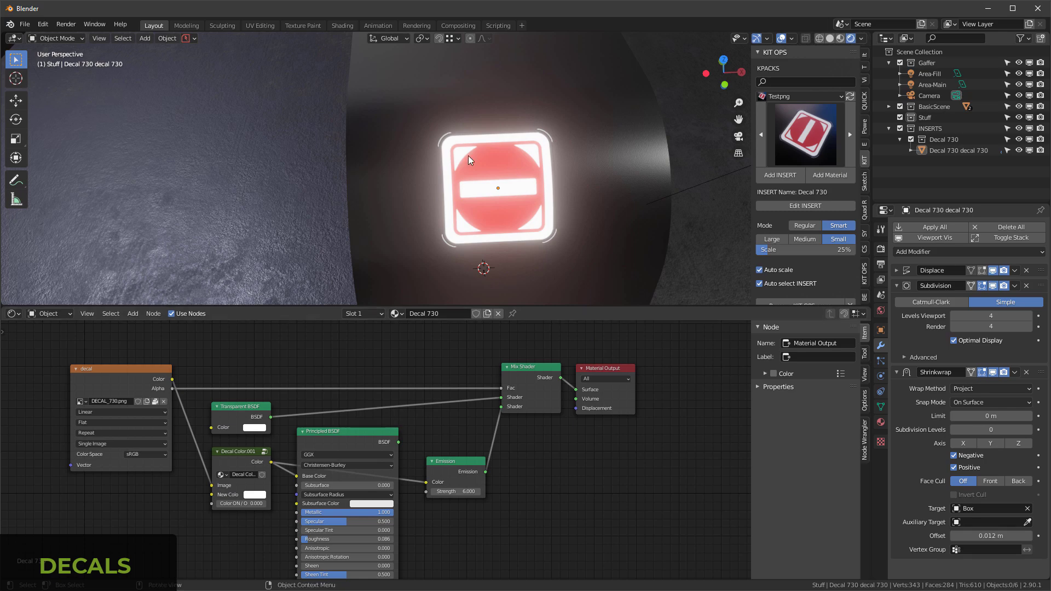
Step: Maximize the 3D viewport and examine the glowing decal on the box from an angled view
middle_drag(491, 147, 509, 149)
key(ctrl+space)
middle_drag(590, 272, 659, 235)
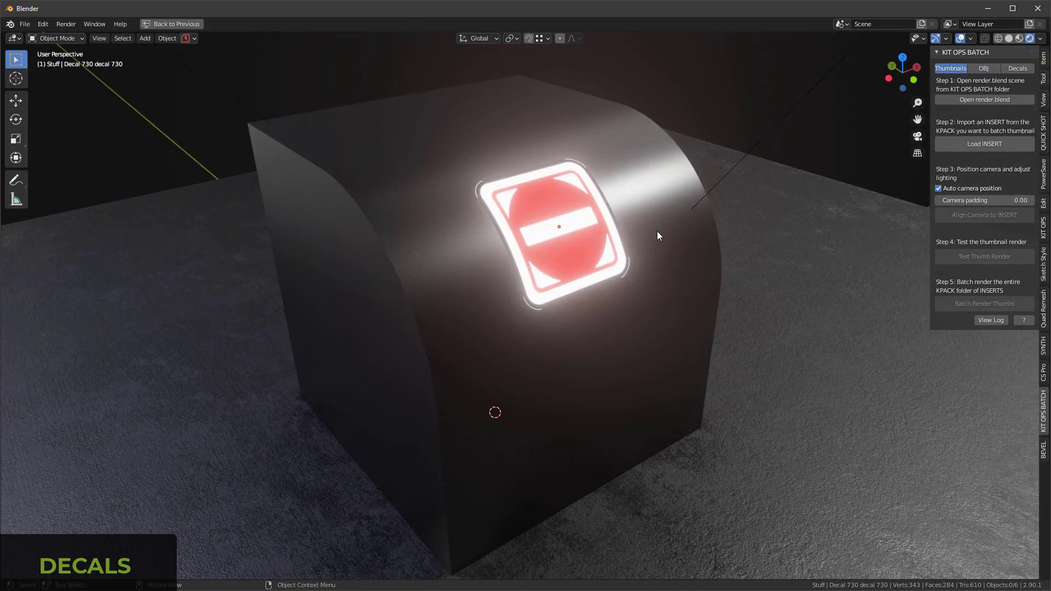